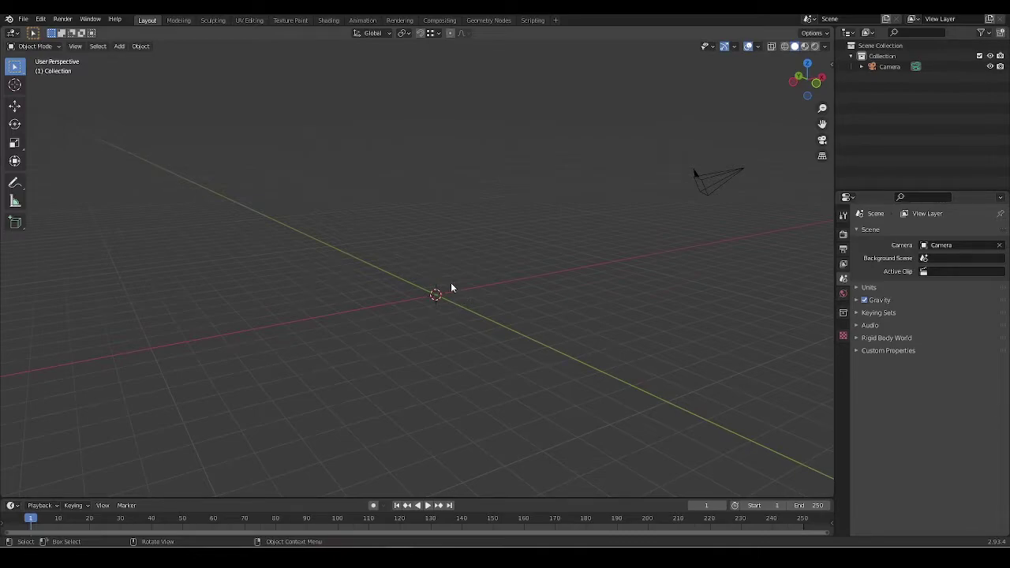
Step: Add an 8-vertex cylinder mesh with a 1 m radius and 2 m depth at the scene origin
{"action": "middle_click_drag", "start_coordinate": [441, 279], "coordinate": [424, 278]}
{"action": "key", "text": "shift+a"}
{"action": "mouse_move", "coordinate": [402, 248]}
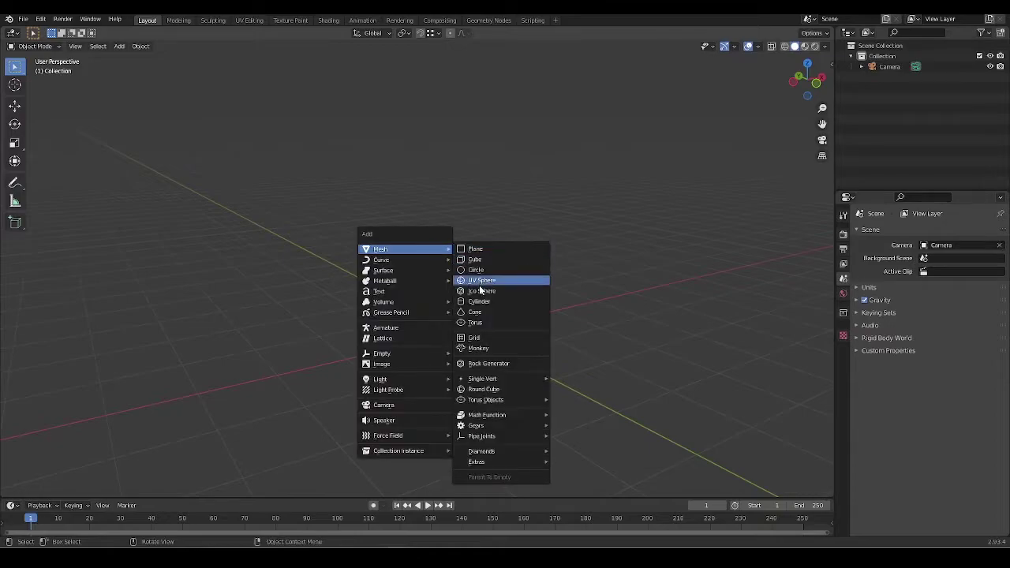
{"action": "left_click", "coordinate": [479, 302]}
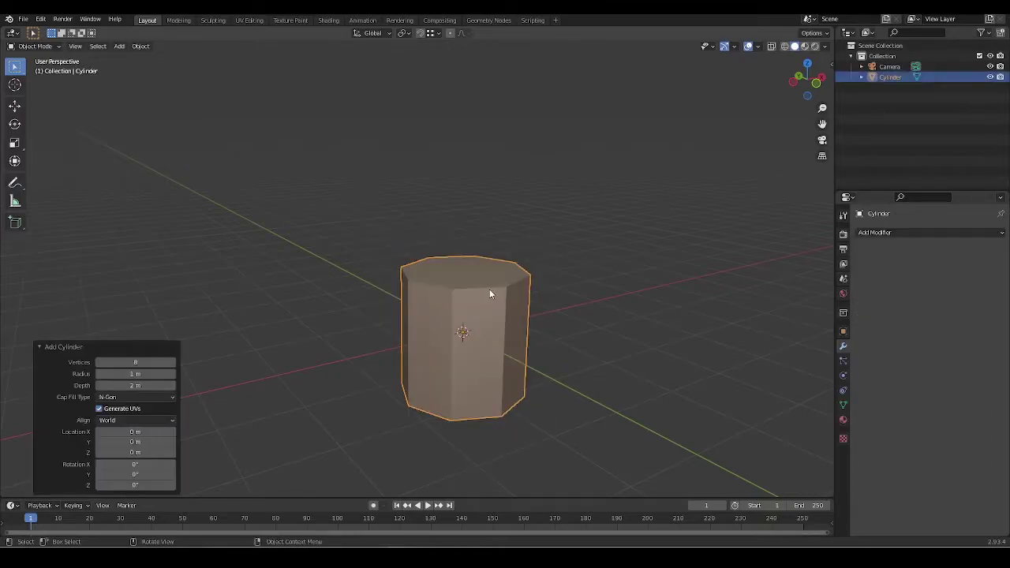
{"action": "scroll", "coordinate": [521, 304], "scroll_direction": "up", "scroll_amount": 4}
{"action": "middle_click_drag", "start_coordinate": [556, 318], "coordinate": [500, 265], "text": "shift"}
{"action": "scroll", "coordinate": [495, 211], "scroll_direction": "down", "scroll_amount": 2}
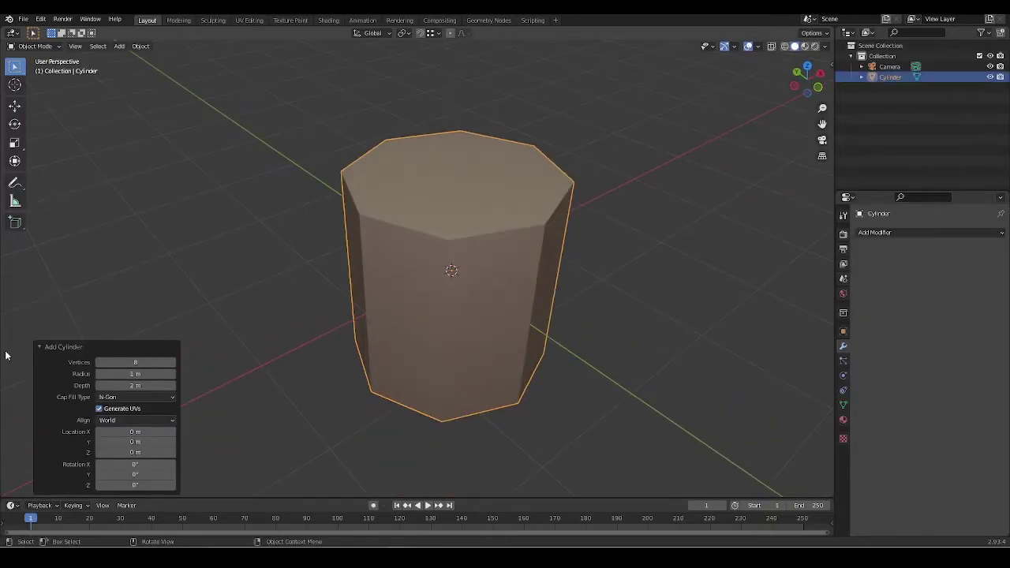
Step: Delete all of the cylinder's faces except the top cap, leaving a flat octagon
{"action": "key", "text": "Tab"}
{"action": "key", "text": "alt+a"}
{"action": "key", "text": "3"}
{"action": "left_click", "coordinate": [461, 171]}
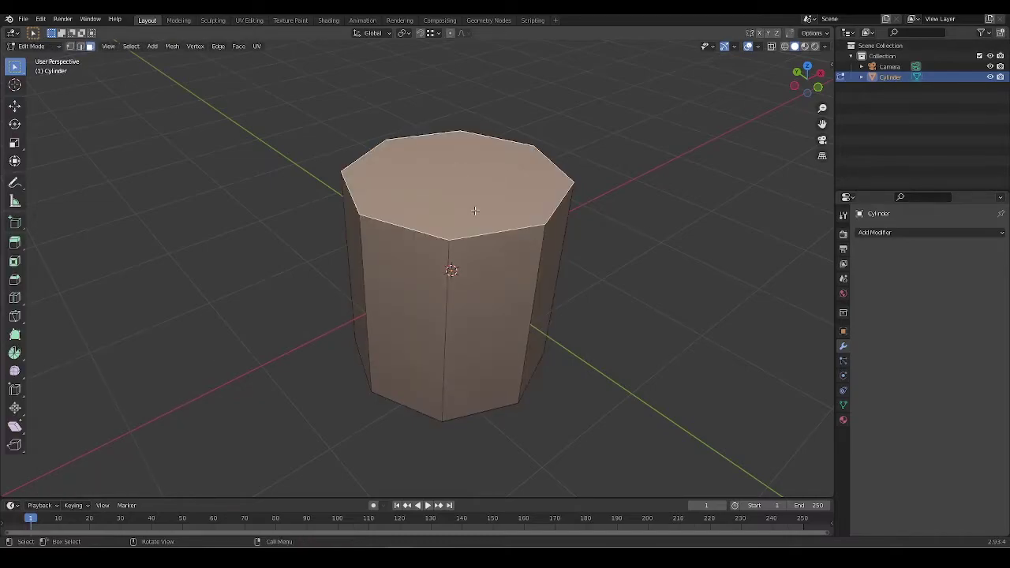
{"action": "key", "text": "ctrl+i"}
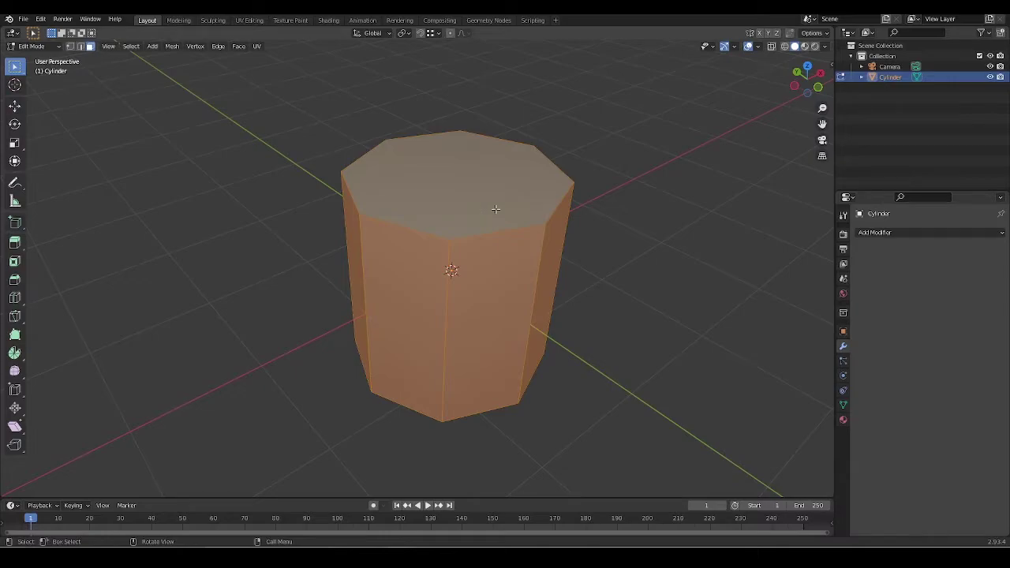
{"action": "key", "text": "x"}
{"action": "left_click", "coordinate": [599, 147]}
Step: Set the octagon's origin to its geometry in Object Mode
{"action": "middle_click_drag", "start_coordinate": [500, 200], "coordinate": [497, 217], "text": "shift"}
{"action": "scroll", "coordinate": [496, 217], "scroll_direction": "up", "scroll_amount": 2}
{"action": "key", "text": "KP_7"}
{"action": "key", "text": "q"}
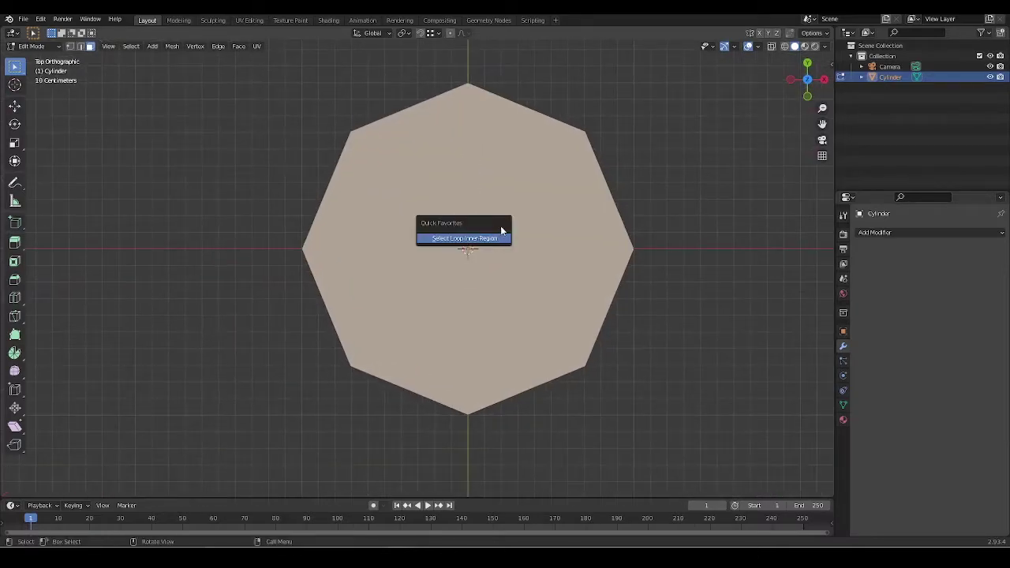
{"action": "key", "text": "Tab"}
{"action": "key", "text": "q"}
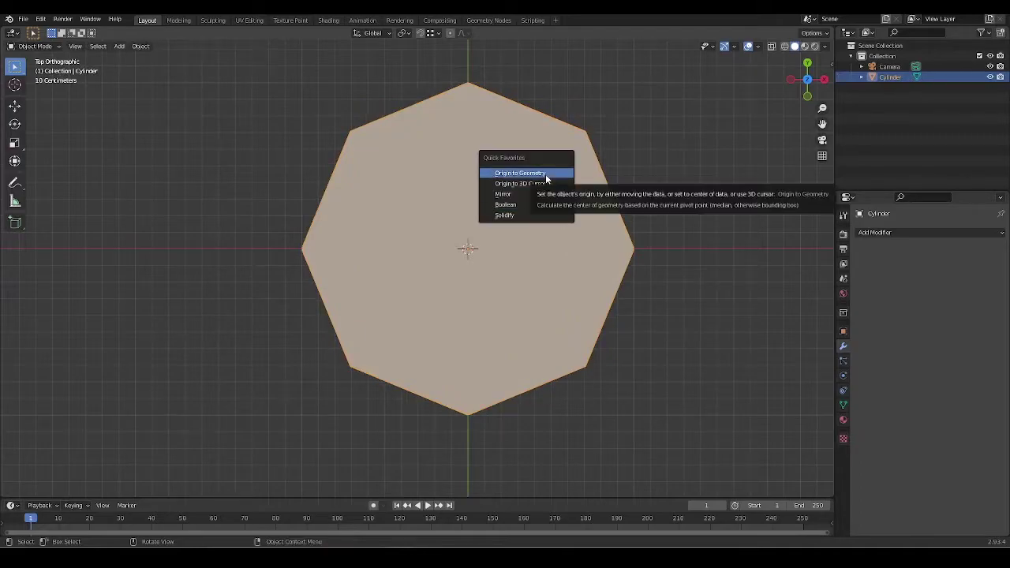
{"action": "left_click", "coordinate": [545, 175]}
Step: Snap the octagon to the 3D cursor at the world origin
{"action": "middle_click_drag", "start_coordinate": [545, 181], "coordinate": [541, 184]}
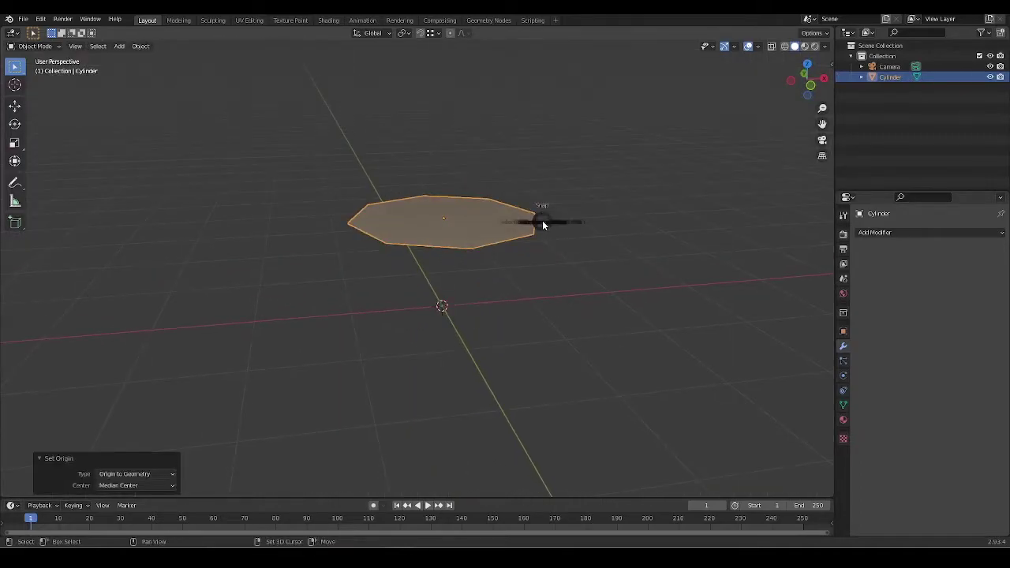
{"action": "key", "text": "shift+s"}
{"action": "left_click", "coordinate": [524, 61]}
{"action": "scroll", "coordinate": [481, 338], "scroll_direction": "up", "scroll_amount": 3}
{"action": "middle_click_drag", "start_coordinate": [481, 338], "coordinate": [514, 322]}
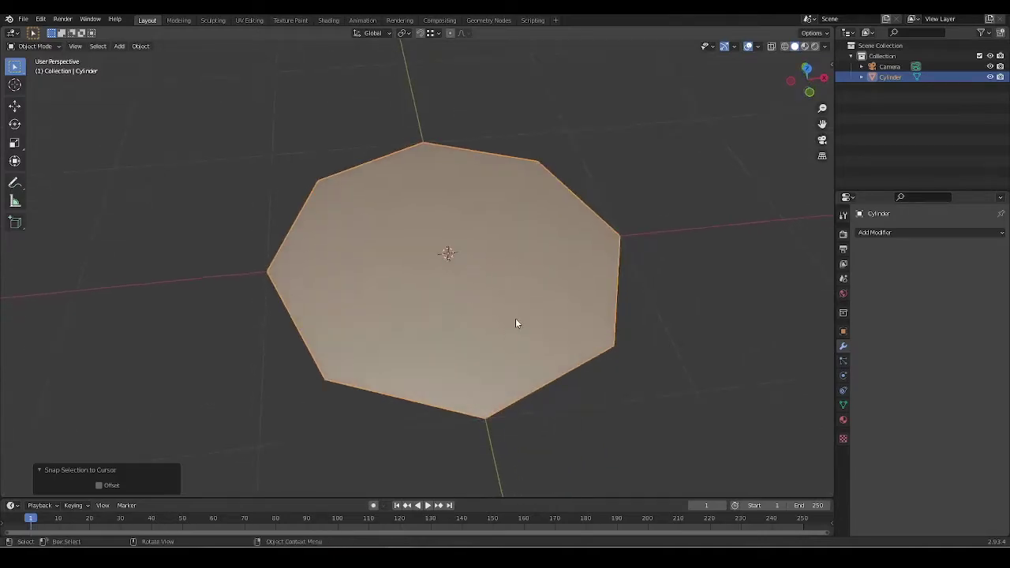
Step: Inset the octagon's face three times in a row by about 0.087 m each
{"action": "key", "text": "KP_7"}
{"action": "key", "text": "Tab"}
{"action": "middle_click_drag", "start_coordinate": [567, 189], "coordinate": [537, 223], "text": "shift"}
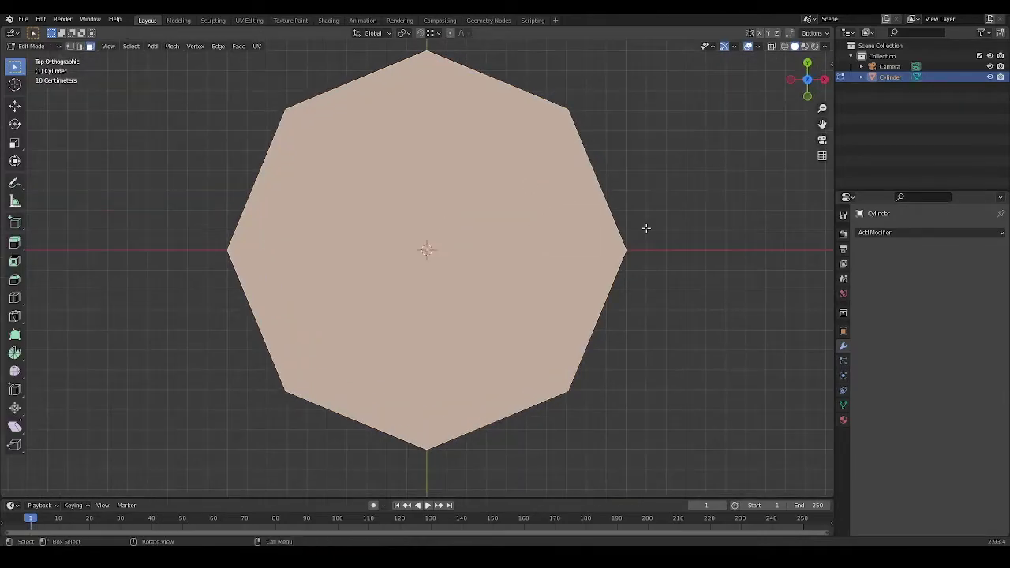
{"action": "key", "text": "i"}
{"action": "left_click", "coordinate": [661, 226]}
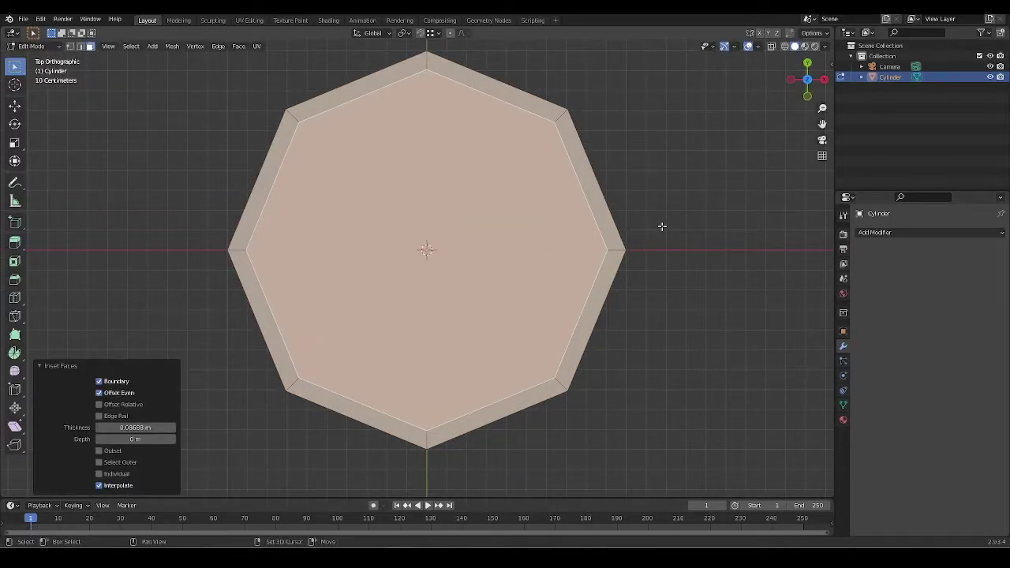
{"action": "key", "text": "shift+r"}
{"action": "key", "text": "shift+r"}
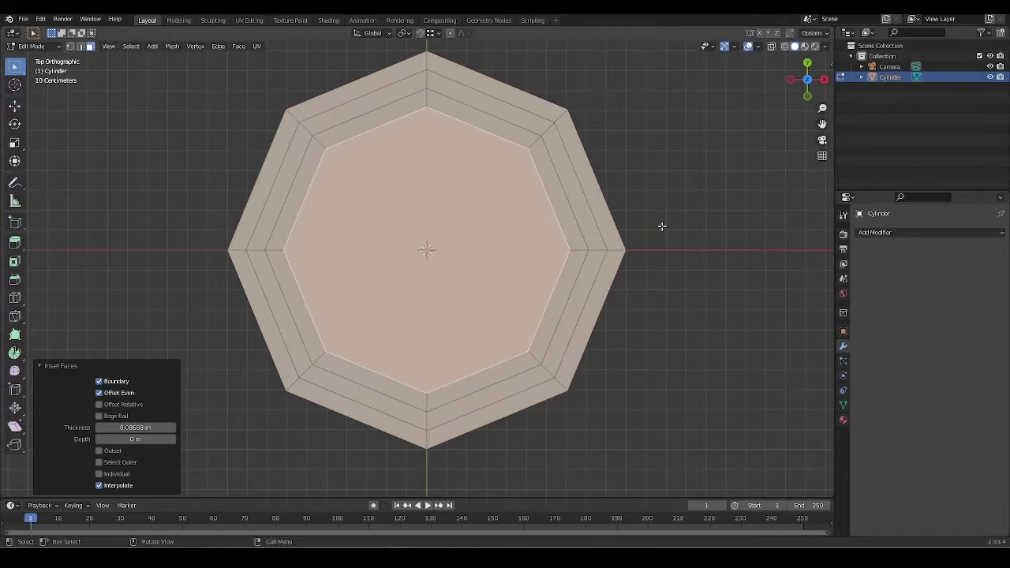
Step: Delete the face loop of the middle inset ring to open a gap between the outer ring and the inner disc
{"action": "scroll", "coordinate": [649, 229], "scroll_direction": "down", "scroll_amount": 4}
{"action": "left_click", "coordinate": [627, 246]}
{"action": "scroll", "coordinate": [552, 270], "scroll_direction": "down", "scroll_amount": 3}
{"action": "scroll", "coordinate": [535, 246], "scroll_direction": "up", "scroll_amount": 3}
{"action": "middle_click_drag", "start_coordinate": [536, 275], "coordinate": [510, 256]}
{"action": "key", "text": "KP_7"}
{"action": "scroll", "coordinate": [544, 205], "scroll_direction": "up", "scroll_amount": 1}
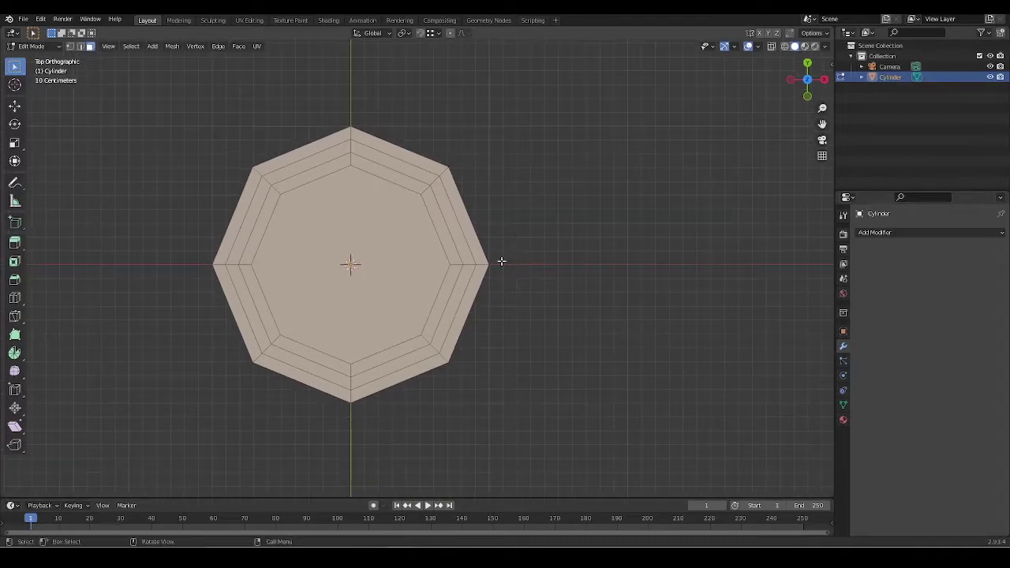
{"action": "key", "text": "Tab"}
{"action": "key", "text": "Tab"}
{"action": "key", "text": "2"}
{"action": "key", "text": "3"}
{"action": "left_click", "coordinate": [471, 261]}
{"action": "key", "text": "ctrl+z"}
{"action": "left_click", "coordinate": [472, 264], "text": "alt"}
{"action": "key", "text": "x"}
{"action": "left_click", "coordinate": [583, 159]}
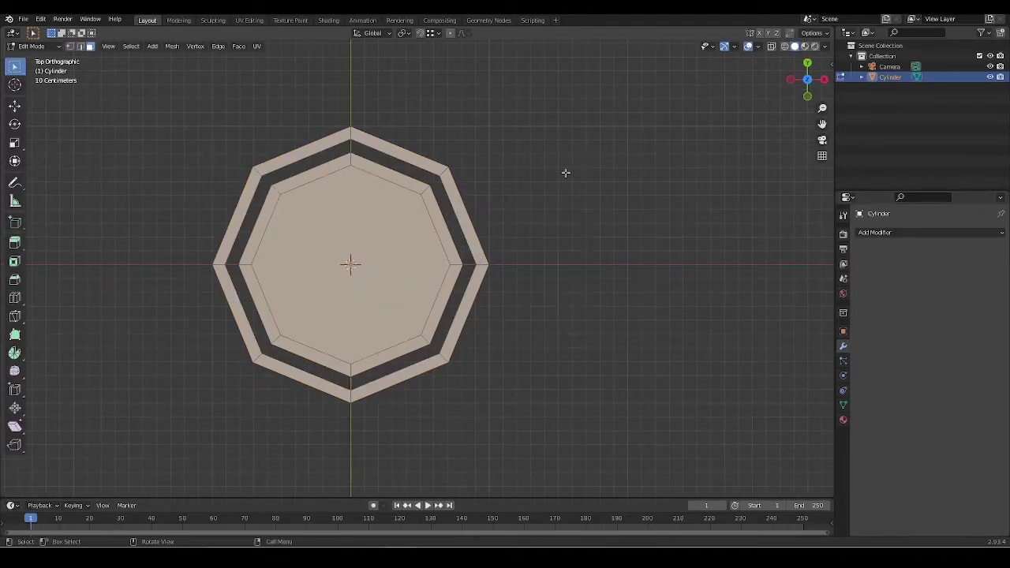
Step: Duplicate the whole octagon object and move the copy about 2.313 m along the X axis
{"action": "key", "text": "Tab"}
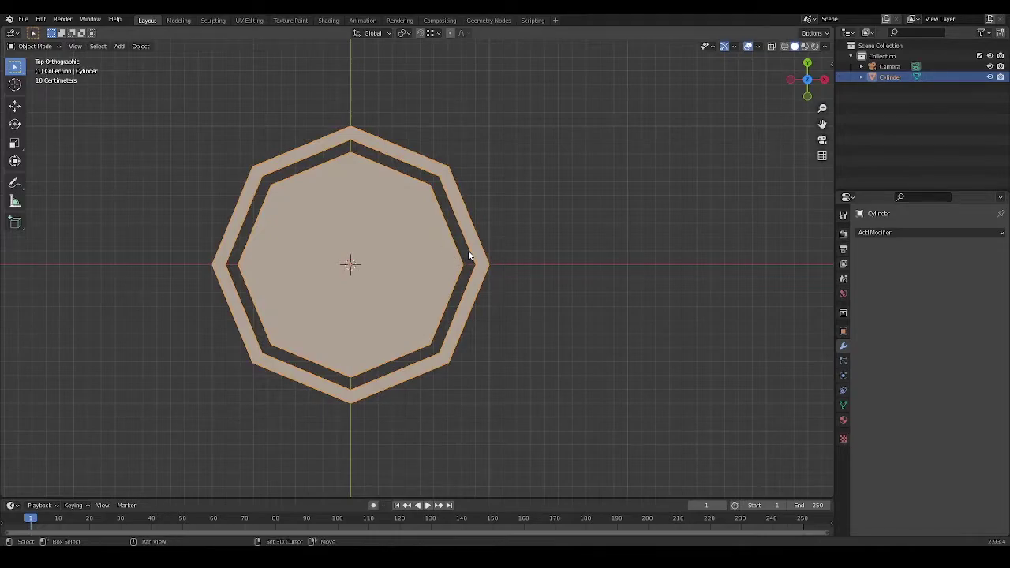
{"action": "key", "text": "shift+d"}
{"action": "key", "text": "x"}
{"action": "left_click", "coordinate": [789, 248]}
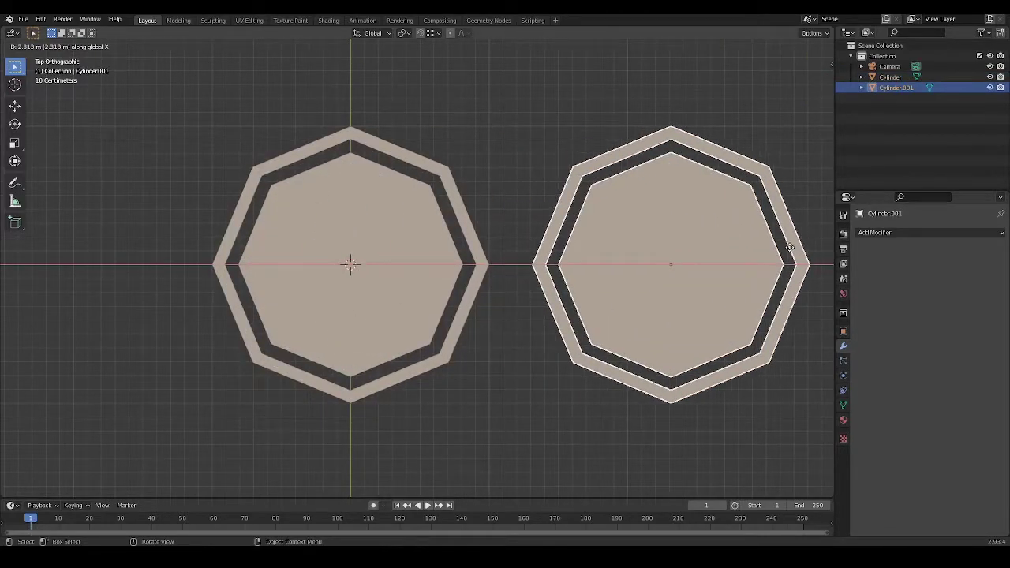
{"action": "scroll", "coordinate": [608, 302], "scroll_direction": "down", "scroll_amount": 3}
{"action": "scroll", "coordinate": [507, 325], "scroll_direction": "up", "scroll_amount": 1}
{"action": "scroll", "coordinate": [508, 325], "scroll_direction": "down", "scroll_amount": 3}
{"action": "middle_click_drag", "start_coordinate": [508, 325], "coordinate": [492, 276]}
{"action": "scroll", "coordinate": [475, 307], "scroll_direction": "up", "scroll_amount": 5}
{"action": "left_click_drag", "start_coordinate": [348, 150], "coordinate": [410, 229]}
{"action": "left_click_drag", "start_coordinate": [619, 309], "coordinate": [691, 345], "text": "shift"}
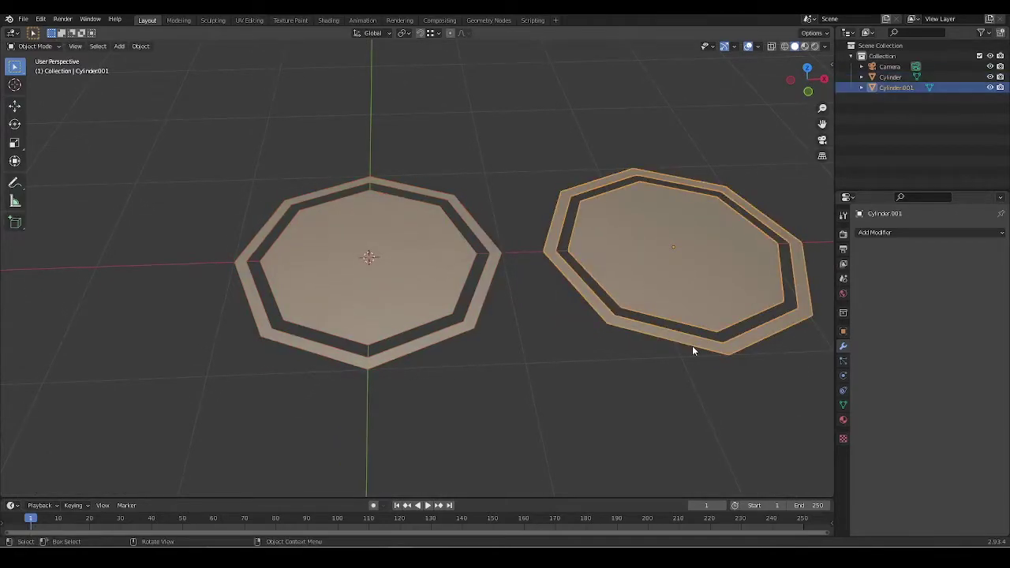
Step: Add a level 1 Subdivision modifier to the original octagon object at the world origin
{"action": "left_click", "coordinate": [434, 283]}
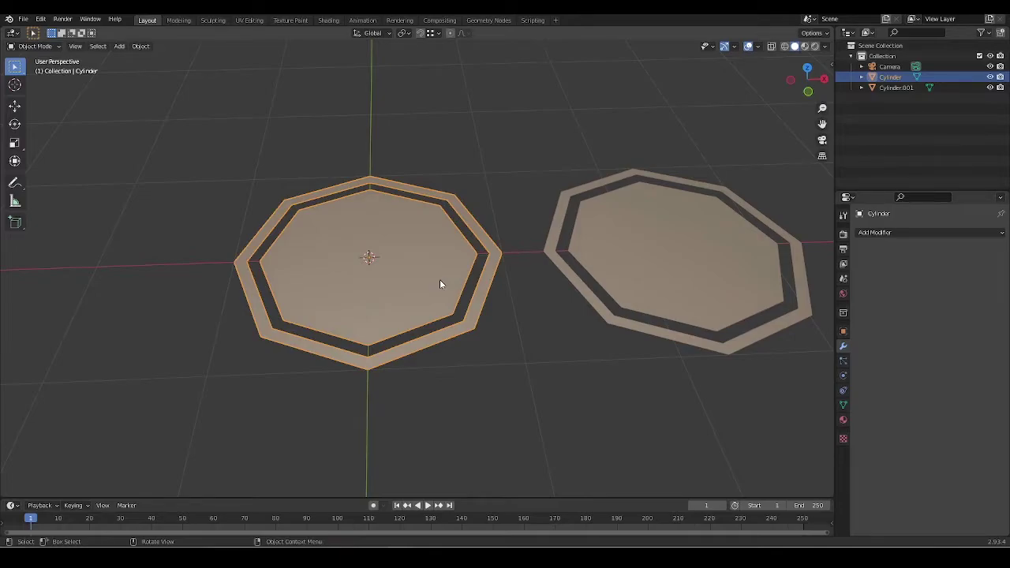
{"action": "scroll", "coordinate": [426, 268], "scroll_direction": "up", "scroll_amount": 2}
{"action": "key", "text": "Tab"}
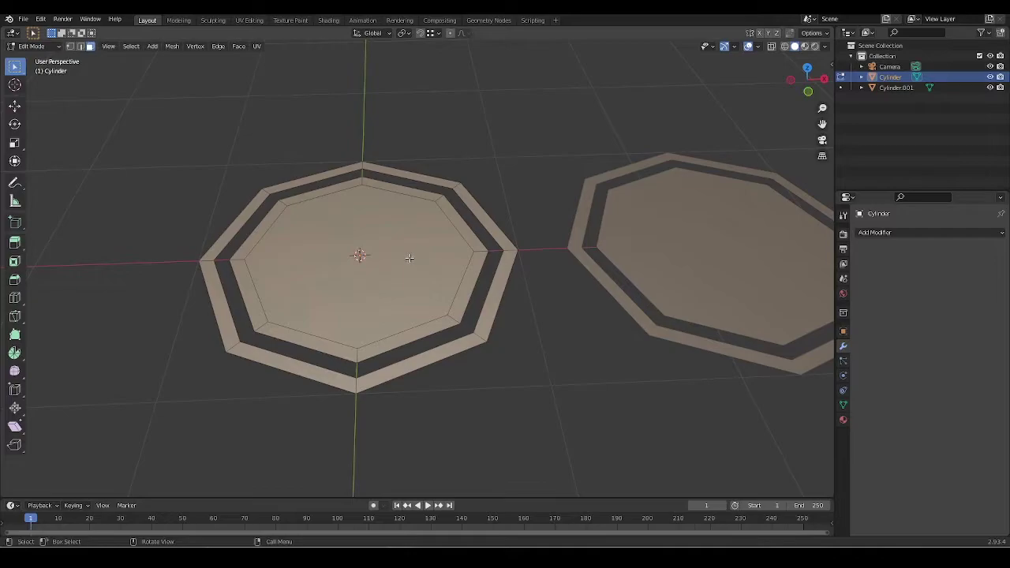
{"action": "key", "text": "Tab"}
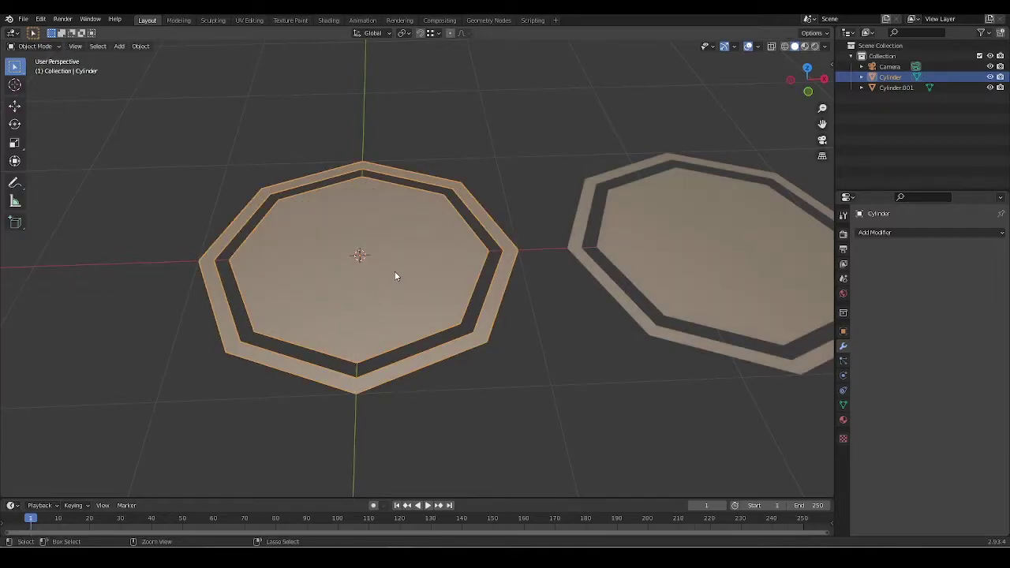
{"action": "key", "text": "ctrl+1"}
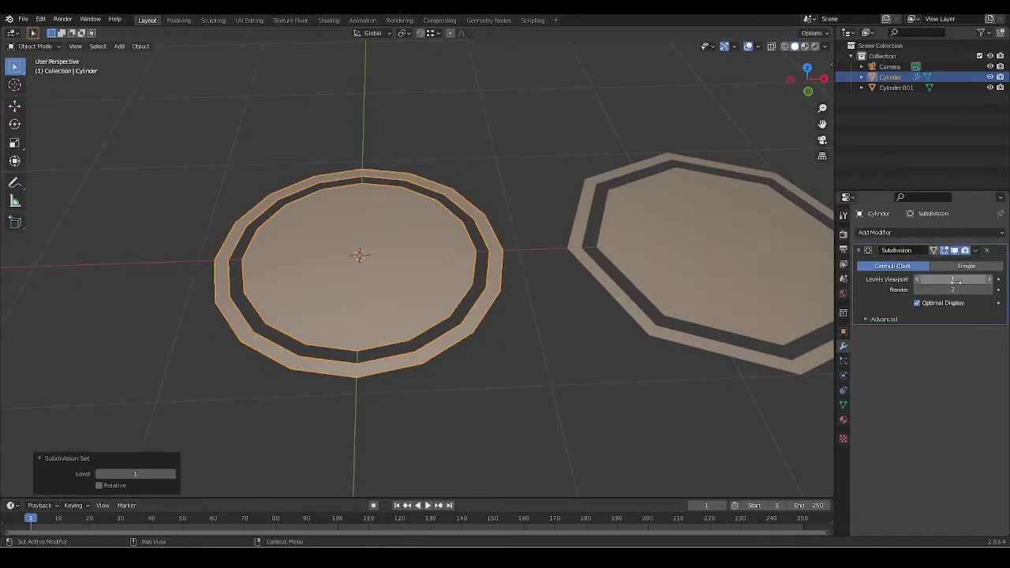
Step: Add a level 2 Subdivision modifier to the duplicated octagon object
{"action": "middle_click_drag", "start_coordinate": [592, 301], "coordinate": [707, 263]}
{"action": "left_click", "coordinate": [741, 280]}
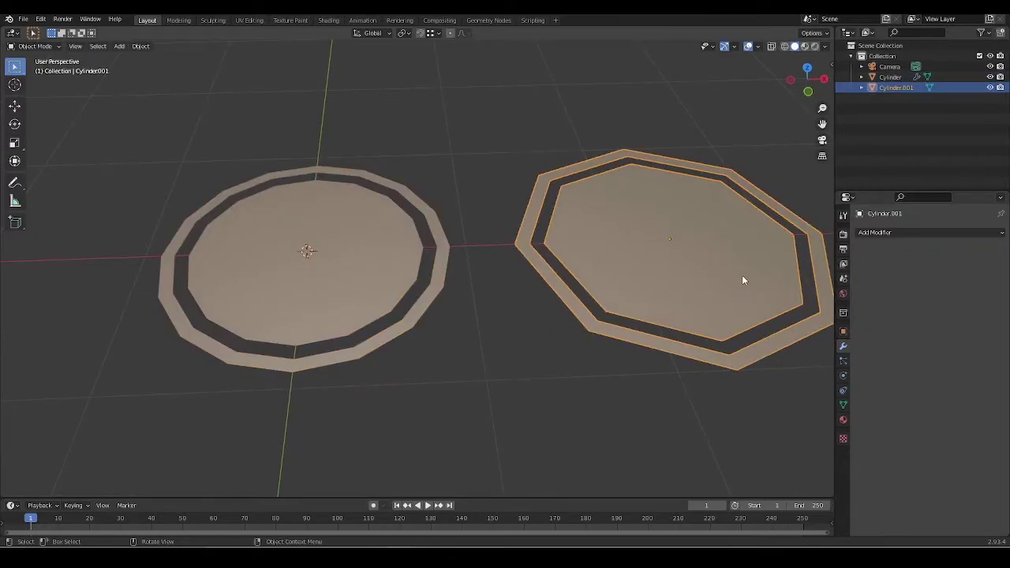
{"action": "key", "text": "ctrl+2"}
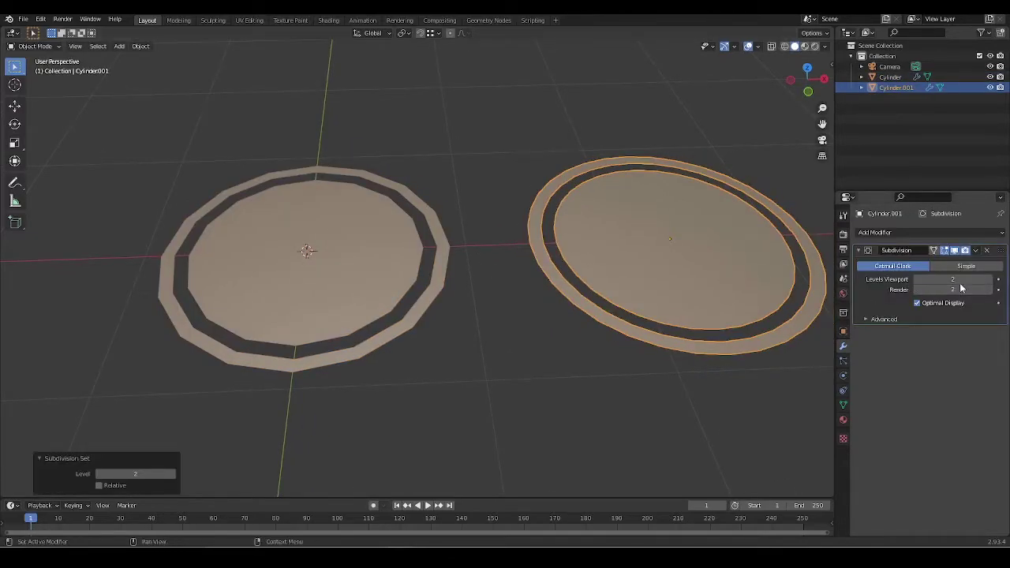
Step: Apply the Subdivision modifier on the original disc and view it from the top
{"action": "left_click", "coordinate": [391, 290]}
{"action": "key", "text": "KP_Decimal"}
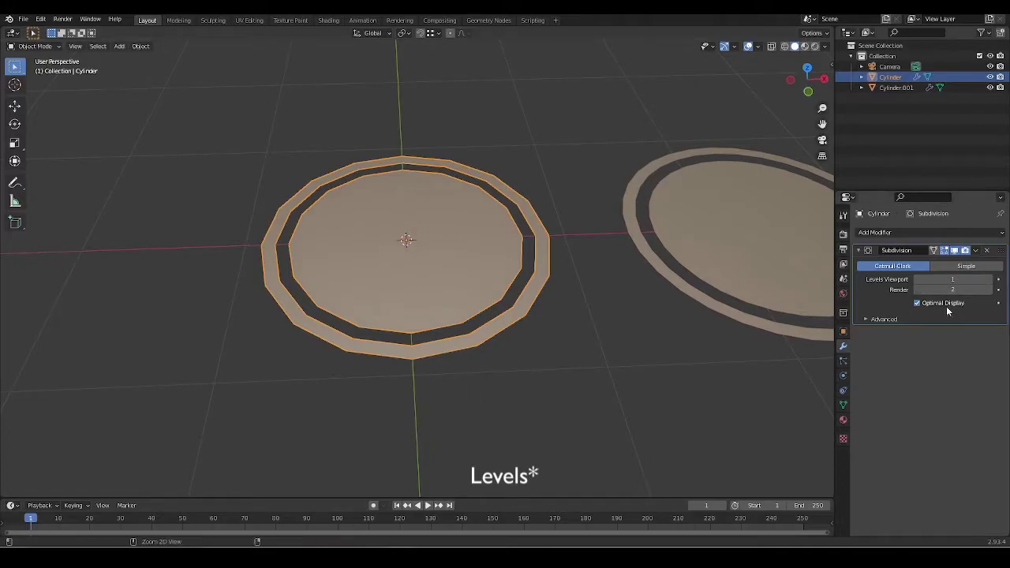
{"action": "key", "text": "ctrl+x"}
{"action": "key", "text": "KP_7"}
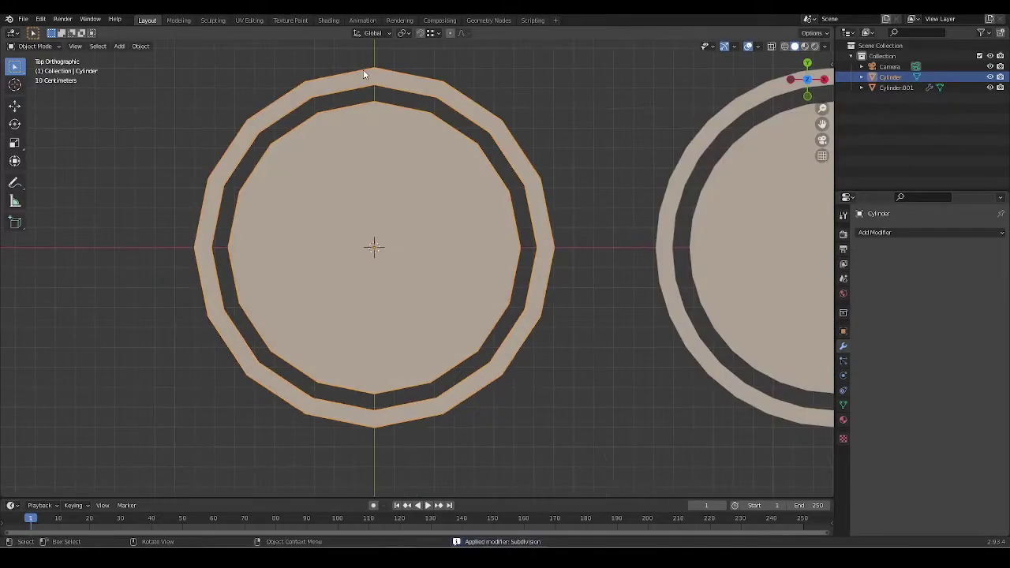
Step: Fill two adjacent faces across the ring gap at the +Y end of the original disc, starting from facing edges
{"action": "key", "text": "Tab"}
{"action": "scroll", "coordinate": [386, 181], "scroll_direction": "up", "scroll_amount": 2}
{"action": "key", "text": "2"}
{"action": "left_click", "coordinate": [356, 148]}
{"action": "left_click", "coordinate": [389, 140], "text": "shift"}
{"action": "middle_click_drag", "start_coordinate": [389, 137], "coordinate": [414, 198], "text": "shift"}
{"action": "left_click", "coordinate": [369, 185]}
{"action": "left_click", "coordinate": [373, 203], "text": "shift"}
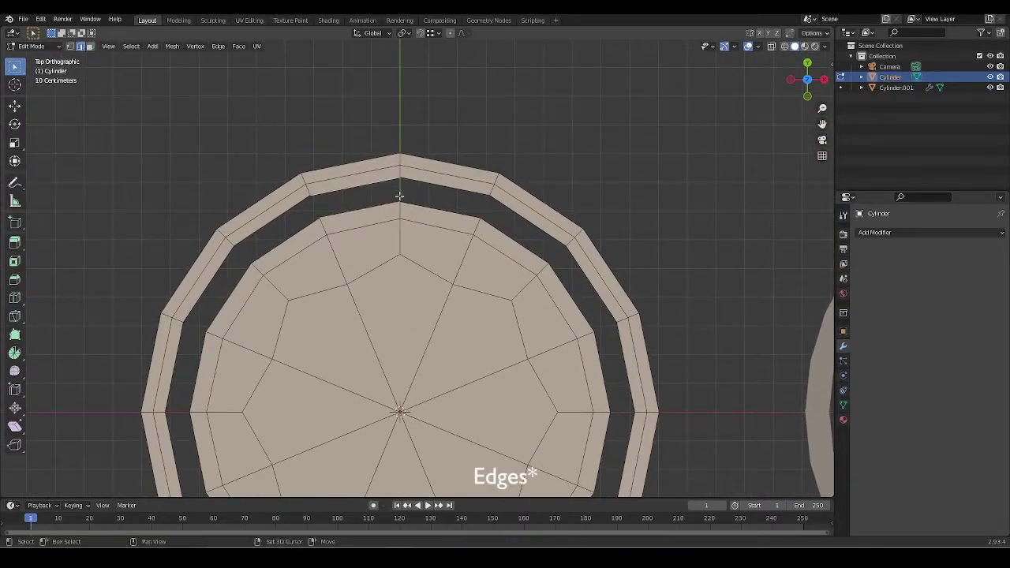
{"action": "key", "text": "f"}
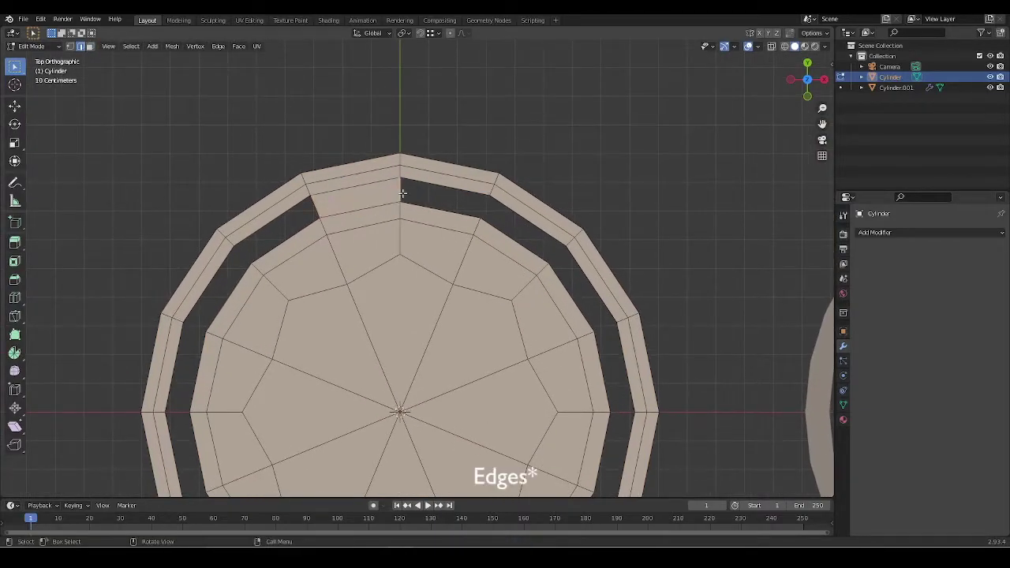
{"action": "key", "text": "f"}
{"action": "scroll", "coordinate": [518, 186], "scroll_direction": "down", "scroll_amount": 5}
{"action": "middle_click_drag", "start_coordinate": [527, 215], "coordinate": [462, 148], "text": "shift"}
{"action": "key", "text": "Tab"}
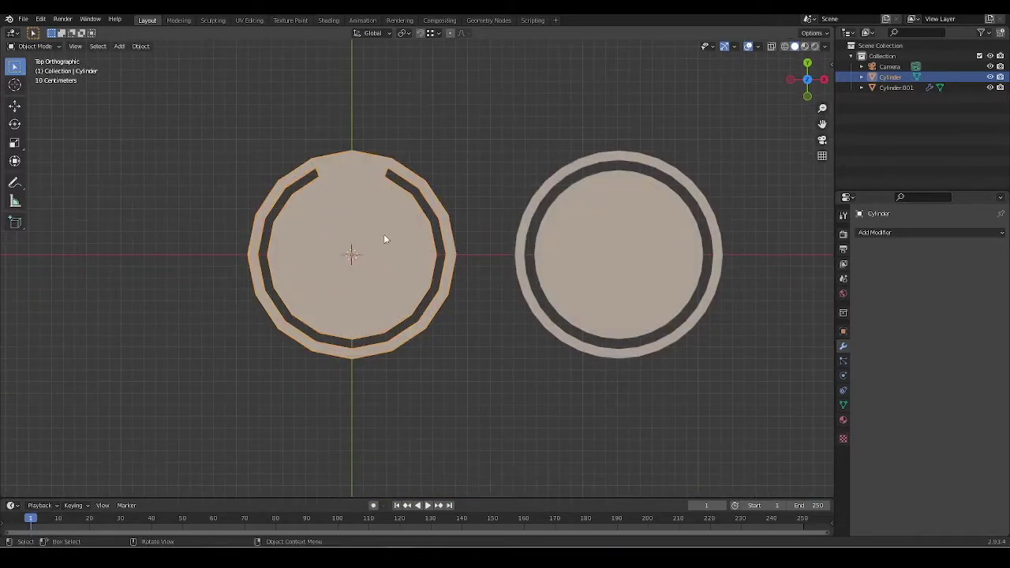
Step: Undo the two gap faces and the application of the Subdivision modifier on the original disc
{"action": "key", "text": "Tab"}
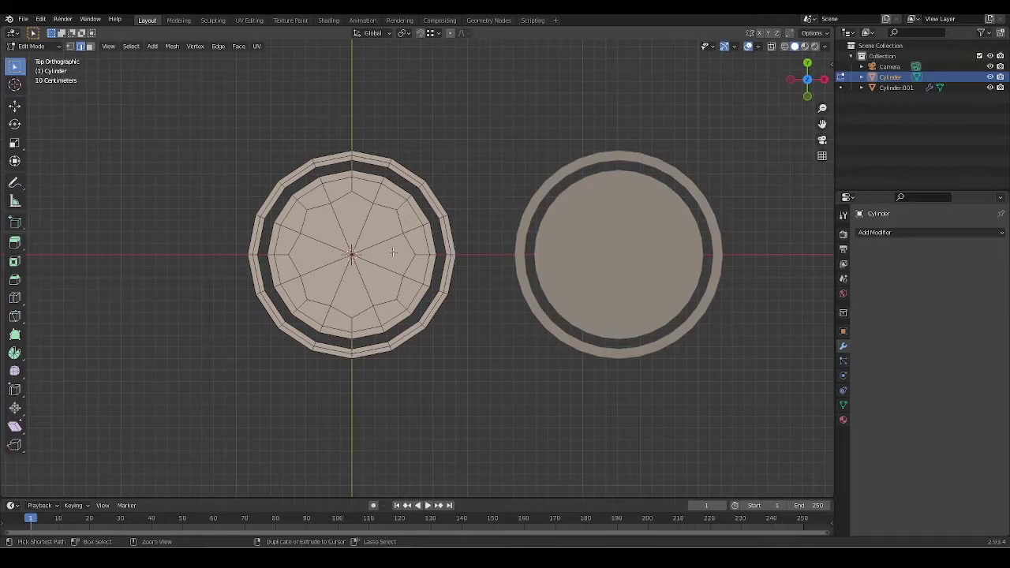
{"action": "key", "text": "ctrl+1"}
{"action": "middle_click_drag", "start_coordinate": [365, 280], "coordinate": [408, 259], "text": "shift"}
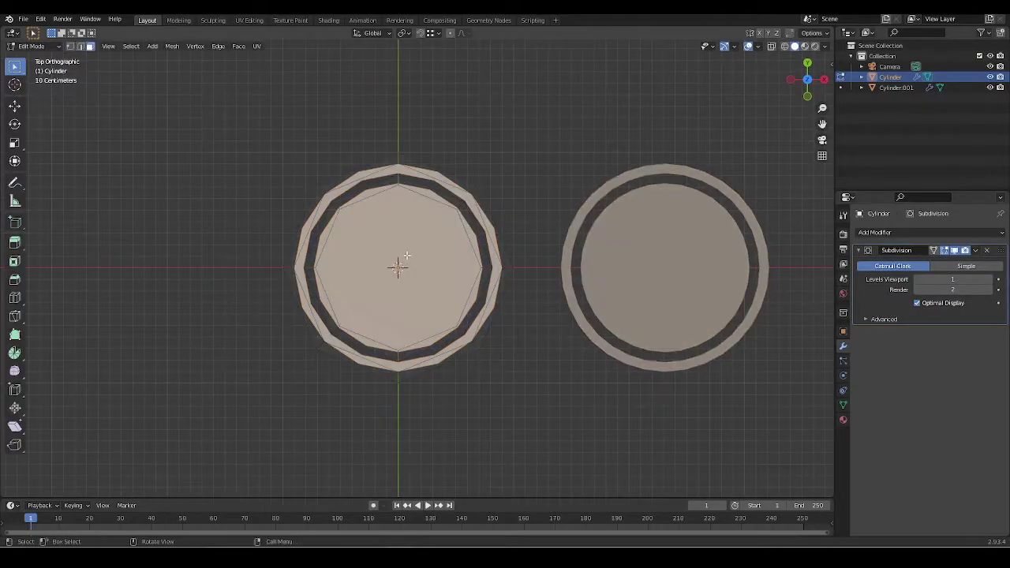
Step: Connect the inner octagon's opposite vertices along the X and Y axes with edges crossing at the center
{"action": "scroll", "coordinate": [407, 260], "scroll_direction": "up", "scroll_amount": 3}
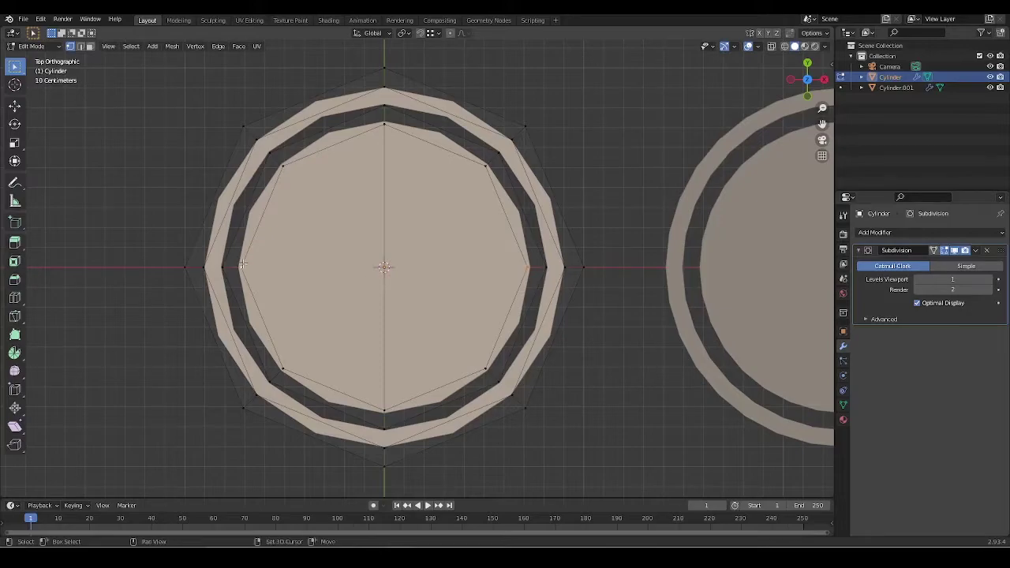
{"action": "middle_click_drag", "start_coordinate": [426, 275], "coordinate": [428, 260]}
{"action": "scroll", "coordinate": [429, 260], "scroll_direction": "up", "scroll_amount": 4}
{"action": "left_click_drag", "start_coordinate": [365, 246], "coordinate": [393, 310]}
{"action": "key", "text": "KP_7"}
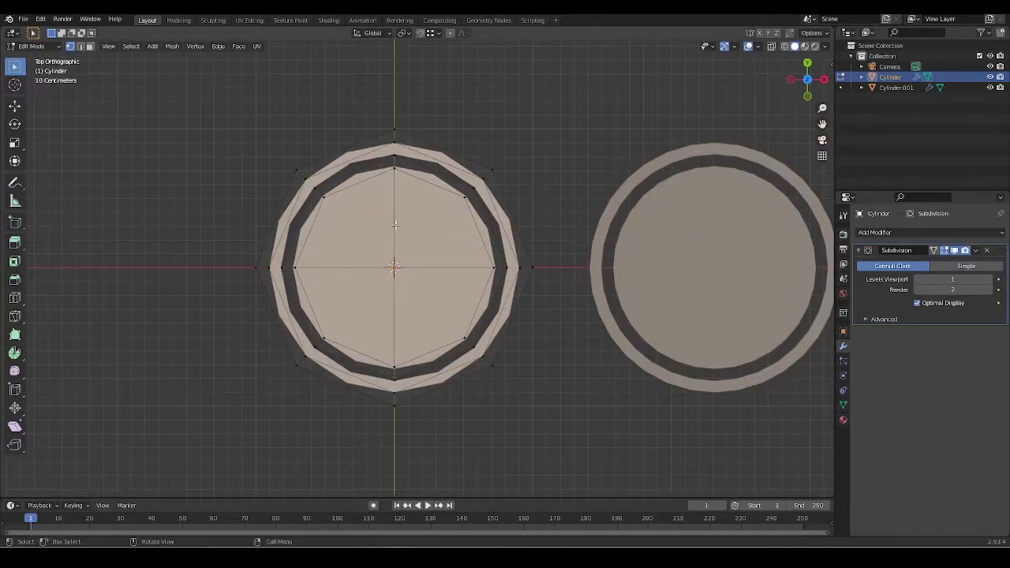
{"action": "scroll", "coordinate": [420, 301], "scroll_direction": "up", "scroll_amount": 3}
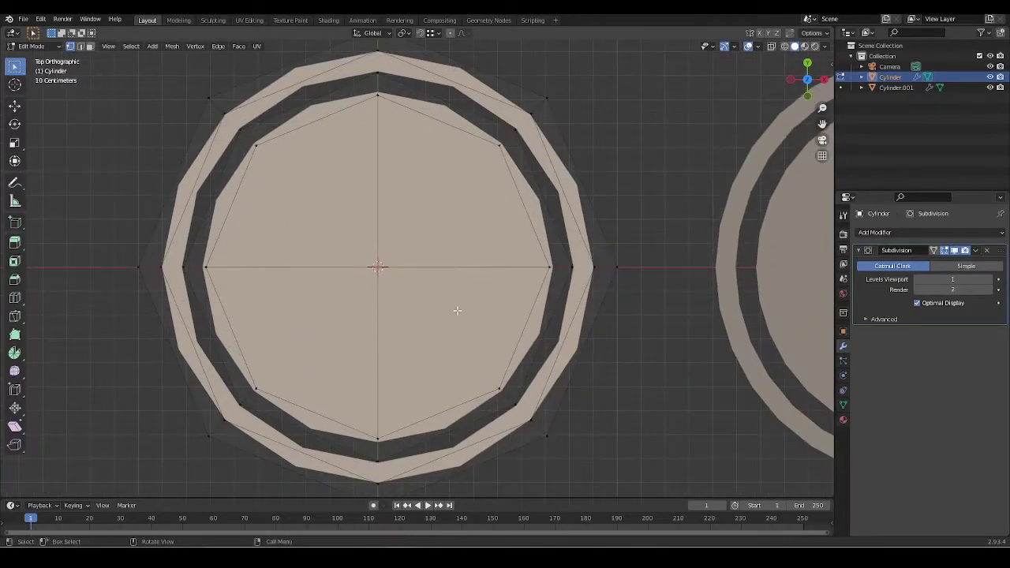
Step: Apply the level 1 Subdivision modifier on the original disc and inspect the resulting mesh, returning to the top view in Object Mode
{"action": "key", "text": "Tab"}
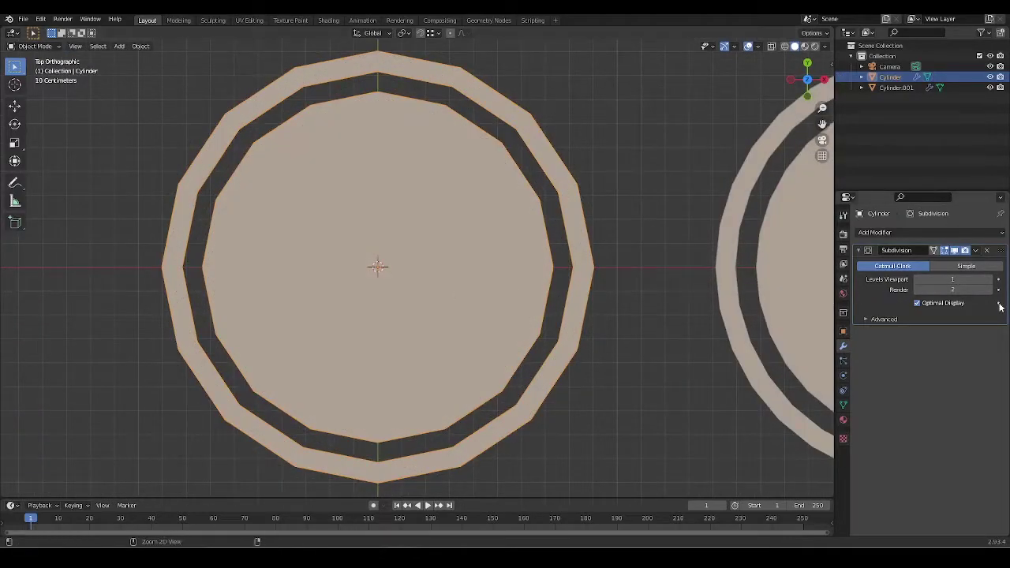
{"action": "key", "text": "ctrl+a"}
{"action": "key", "text": "Tab"}
{"action": "scroll", "coordinate": [408, 259], "scroll_direction": "down", "scroll_amount": 2}
{"action": "middle_click_drag", "start_coordinate": [407, 260], "coordinate": [406, 275]}
{"action": "scroll", "coordinate": [426, 307], "scroll_direction": "up", "scroll_amount": 1}
{"action": "scroll", "coordinate": [439, 334], "scroll_direction": "down", "scroll_amount": 3}
{"action": "middle_click_drag", "start_coordinate": [438, 334], "coordinate": [423, 309]}
{"action": "scroll", "coordinate": [423, 310], "scroll_direction": "up", "scroll_amount": 1}
{"action": "key", "text": "Tab"}
{"action": "key", "text": "KP_7"}
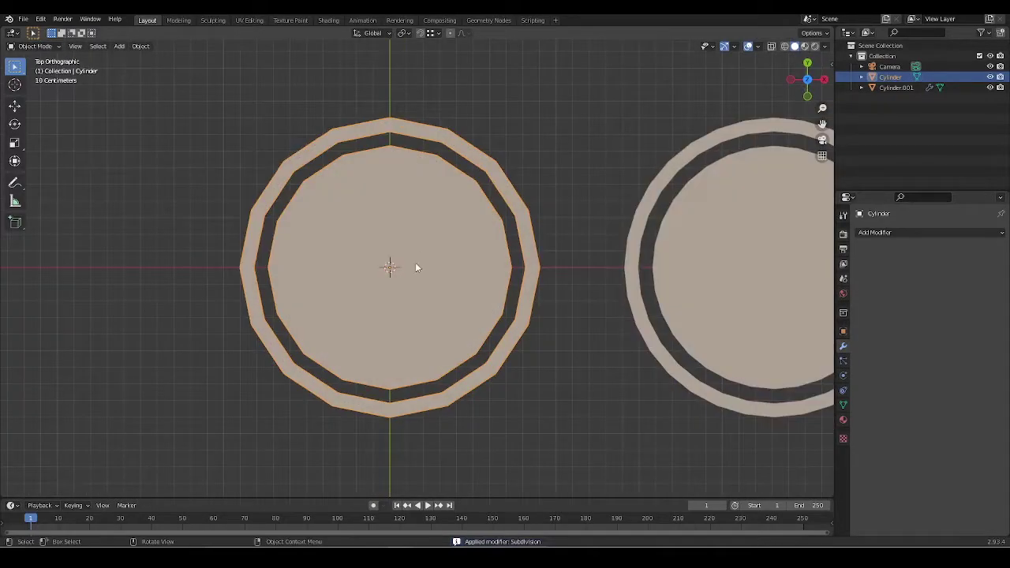
Step: Fill two adjacent faces across the ring gap at the disc's +Y end, starting from facing edges on the ring and inner disc
{"action": "key", "text": "Tab"}
{"action": "scroll", "coordinate": [339, 262], "scroll_direction": "up", "scroll_amount": 3}
{"action": "middle_click_drag", "start_coordinate": [390, 98], "coordinate": [395, 260], "text": "shift"}
{"action": "key", "text": "2"}
{"action": "left_click", "coordinate": [401, 242]}
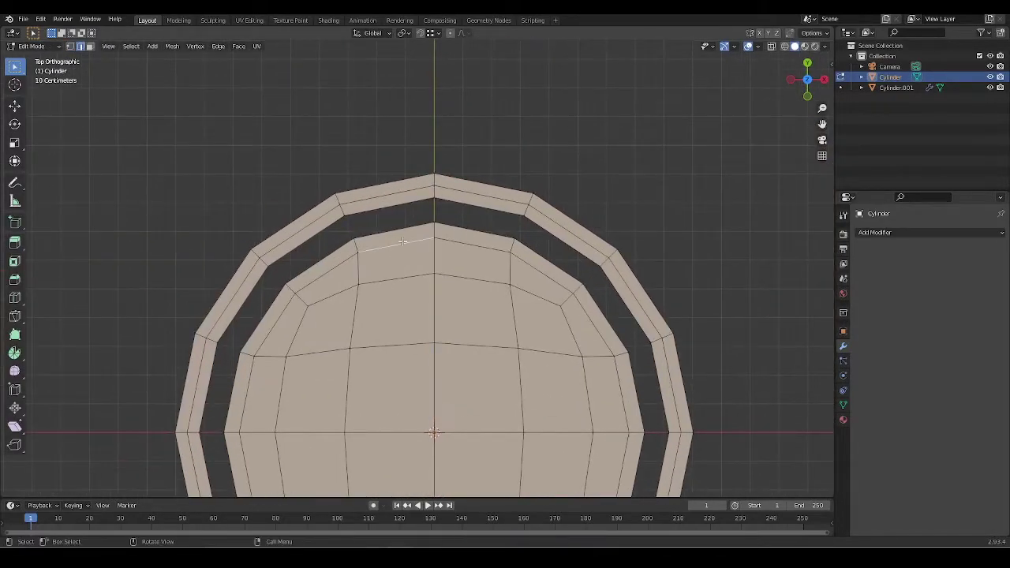
{"action": "left_click", "coordinate": [401, 207], "text": "shift"}
{"action": "key", "text": "f"}
{"action": "key", "text": "f"}
{"action": "scroll", "coordinate": [493, 235], "scroll_direction": "down", "scroll_amount": 5}
{"action": "middle_click_drag", "start_coordinate": [516, 228], "coordinate": [503, 168], "text": "shift"}
{"action": "scroll", "coordinate": [487, 275], "scroll_direction": "up", "scroll_amount": 1}
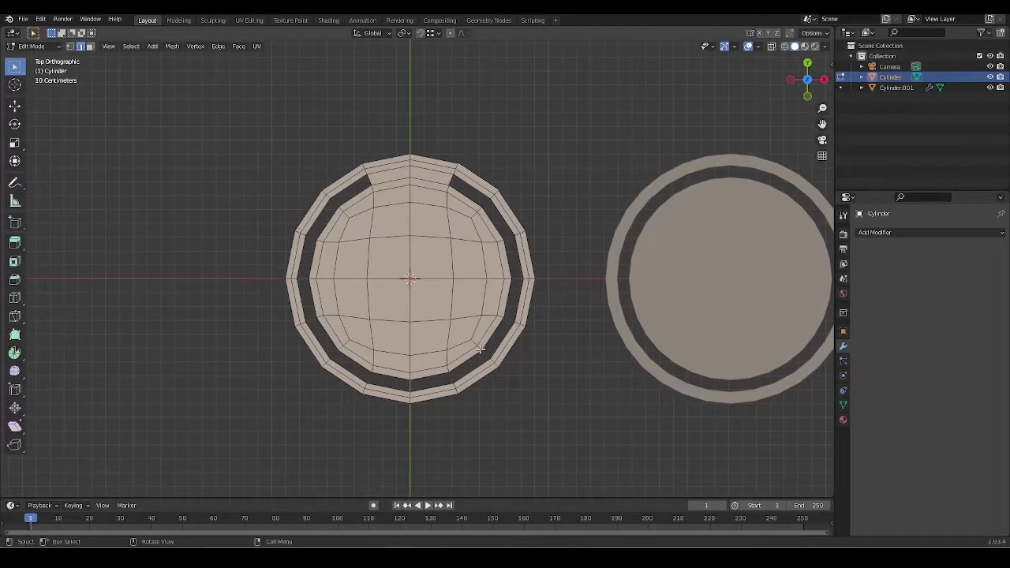
{"action": "middle_click_drag", "start_coordinate": [480, 350], "coordinate": [451, 281]}
{"action": "key", "text": "KP_7"}
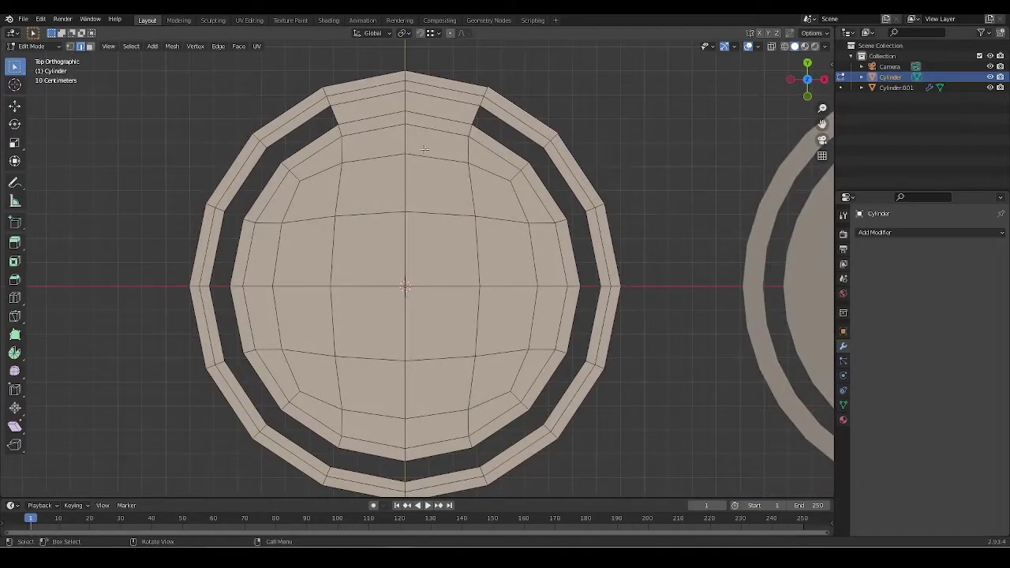
Step: Add a level 2 Subdivision modifier to the bridged disc in Object Mode
{"action": "scroll", "coordinate": [426, 145], "scroll_direction": "down", "scroll_amount": 3}
{"action": "middle_click_drag", "start_coordinate": [425, 144], "coordinate": [479, 243]}
{"action": "scroll", "coordinate": [470, 284], "scroll_direction": "up", "scroll_amount": 3}
{"action": "key", "text": "Tab"}
{"action": "key", "text": "ctrl+2"}
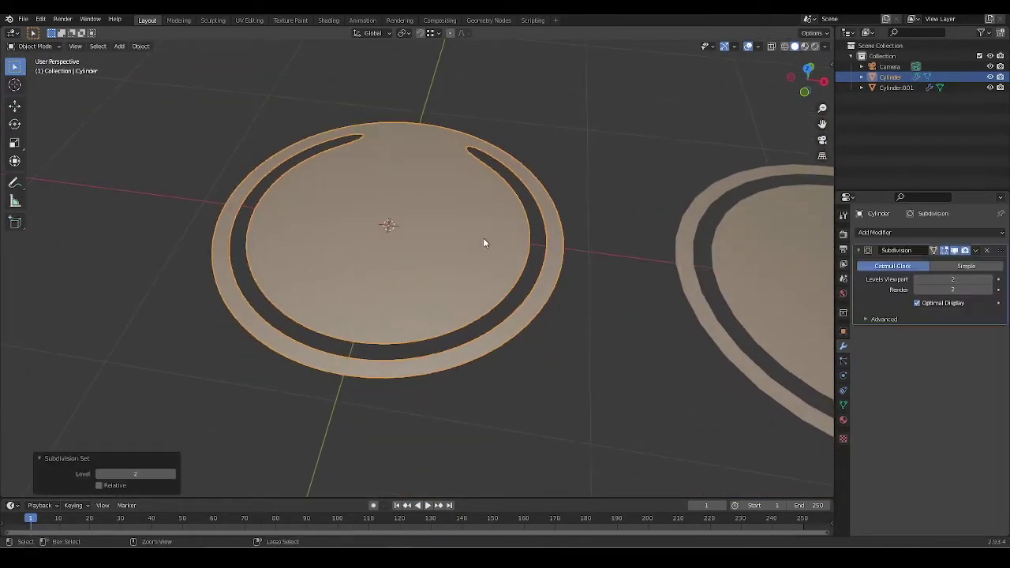
{"action": "key", "text": "KP_7"}
{"action": "middle_click_drag", "start_coordinate": [436, 147], "coordinate": [425, 288]}
{"action": "scroll", "coordinate": [425, 287], "scroll_direction": "up", "scroll_amount": 2}
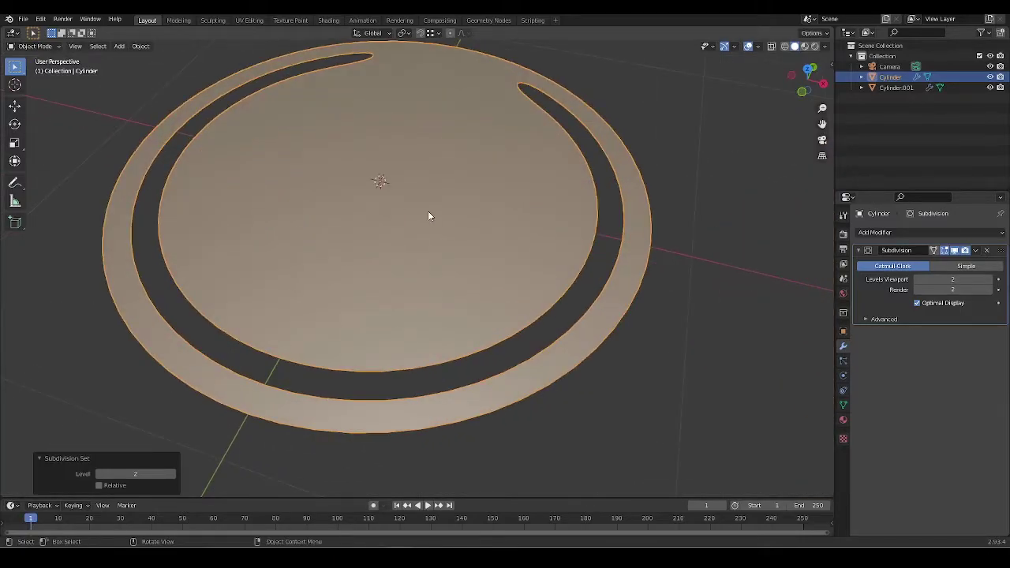
Step: Add a Solidify modifier to the bridged disc after its Subdivision modifier
{"action": "key", "text": "Tab"}
{"action": "key", "text": "q"}
{"action": "left_click", "coordinate": [550, 246]}
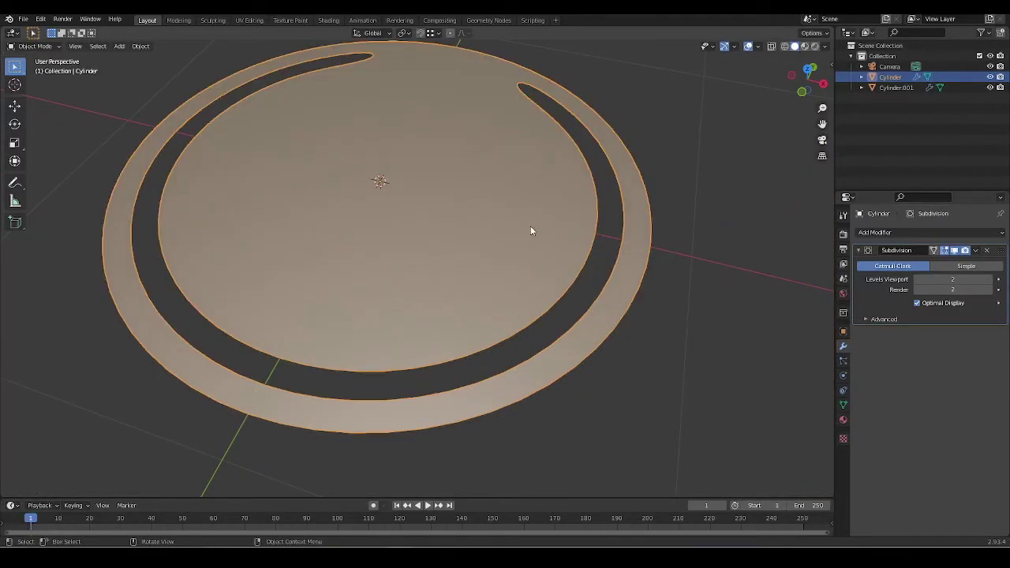
{"action": "key", "text": "q"}
{"action": "left_click", "coordinate": [500, 268]}
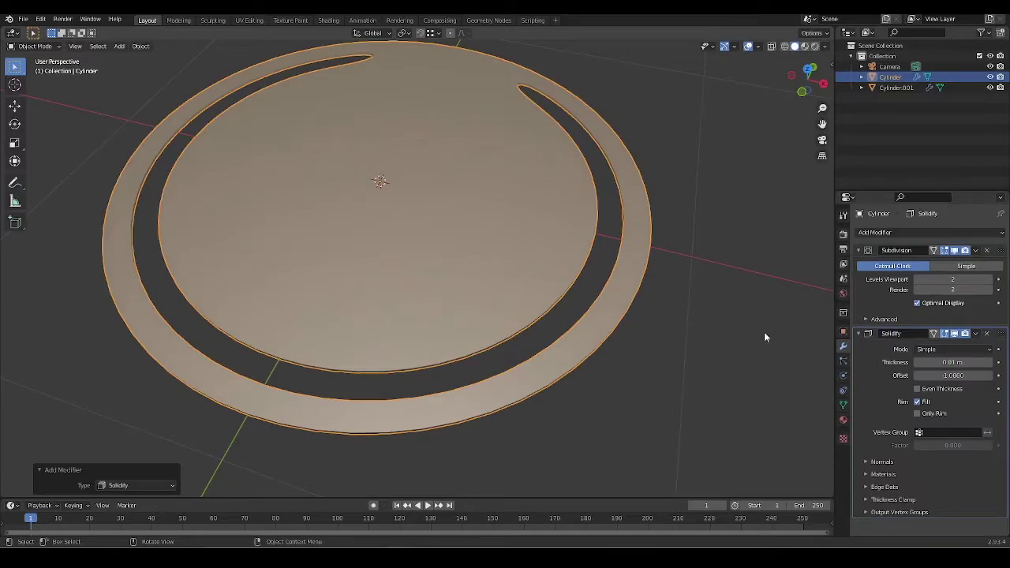
Step: Set the Solidify thickness to 0.17 m and apply the Solidify modifier
{"action": "left_click_drag", "start_coordinate": [952, 362], "coordinate": [989, 362]}
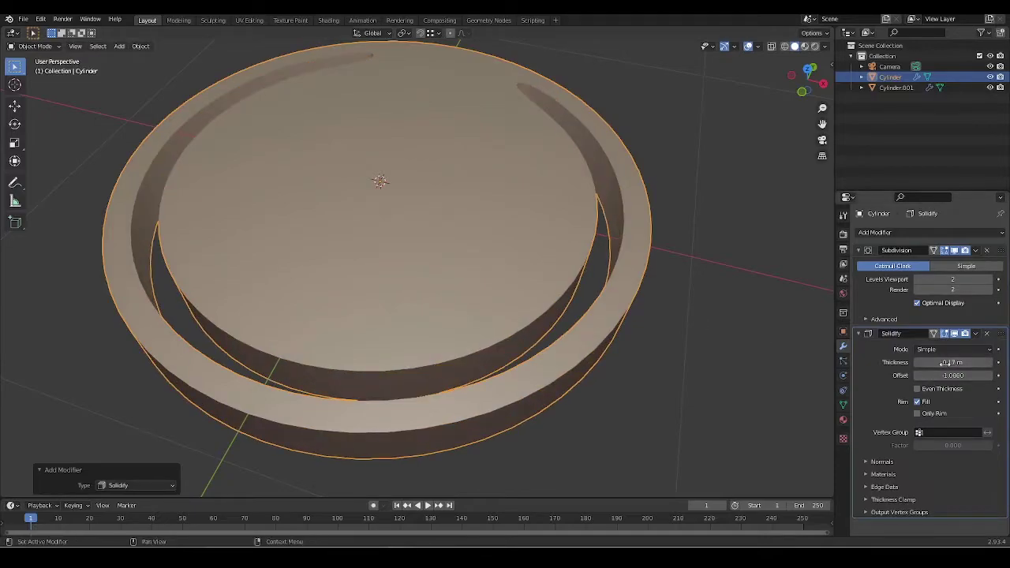
{"action": "scroll", "coordinate": [579, 295], "scroll_direction": "down", "scroll_amount": 3}
{"action": "mouse_move", "coordinate": [578, 295]}
{"action": "middle_mouse_down"}
{"action": "mouse_move", "coordinate": [601, 249]}
{"action": "mouse_move", "coordinate": [559, 295]}
{"action": "middle_mouse_up"}
{"action": "scroll", "coordinate": [512, 290], "scroll_direction": "up", "scroll_amount": 4}
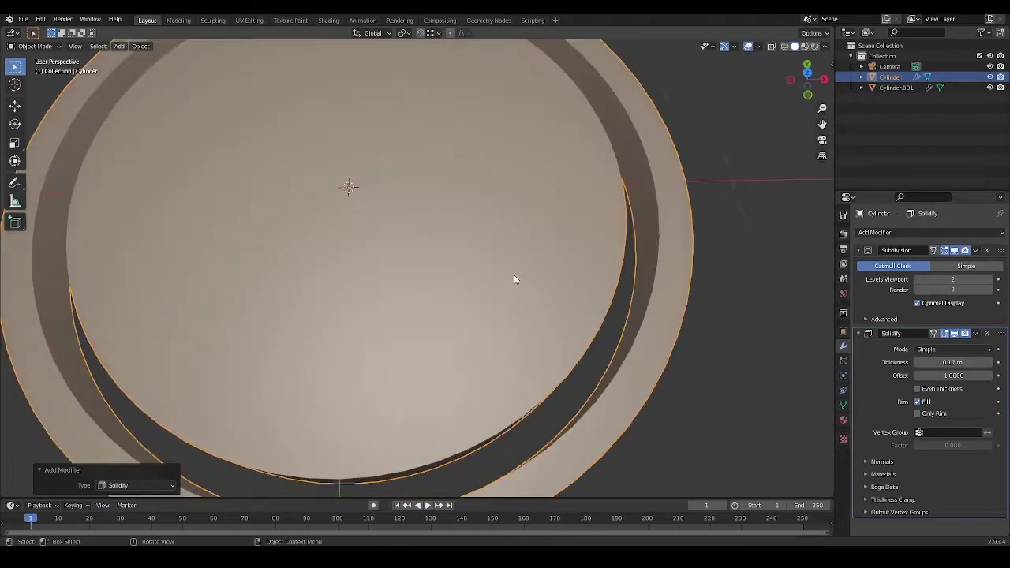
{"action": "scroll", "coordinate": [512, 290], "scroll_direction": "down", "scroll_amount": 4}
{"action": "key", "text": "ctrl+a"}
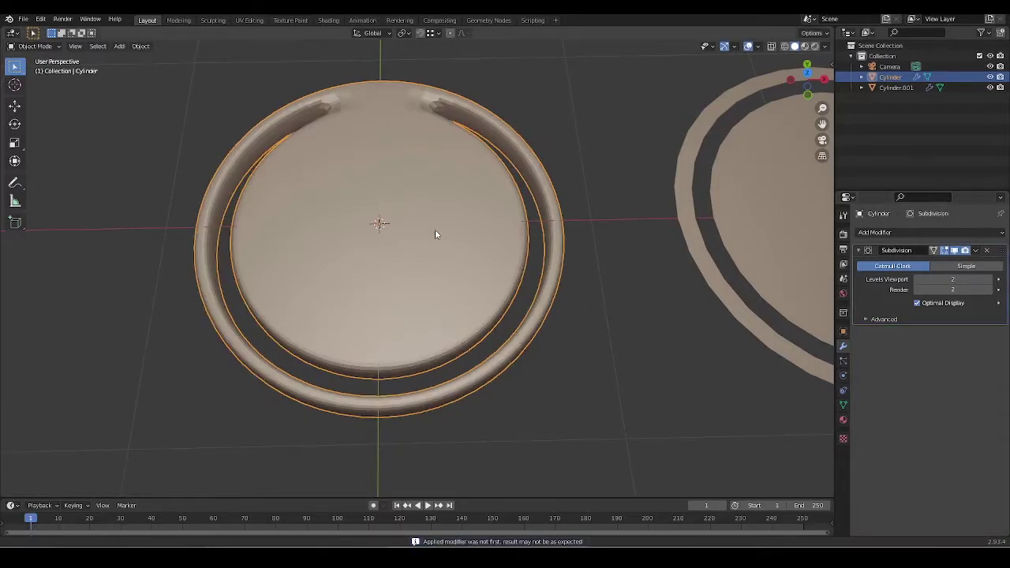
Step: Examine the shading and mesh edges around the slot ends on the thickened disc, in both Object and Edit Mode
{"action": "middle_click_drag", "start_coordinate": [427, 228], "coordinate": [478, 278], "text": "shift"}
{"action": "scroll", "coordinate": [460, 194], "scroll_direction": "up", "scroll_amount": 3}
{"action": "key", "text": "KP_7"}
{"action": "scroll", "coordinate": [462, 97], "scroll_direction": "down", "scroll_amount": 1}
{"action": "middle_click_drag", "start_coordinate": [447, 188], "coordinate": [524, 181], "text": "shift"}
{"action": "scroll", "coordinate": [426, 252], "scroll_direction": "up", "scroll_amount": 3}
{"action": "key", "text": "Tab"}
{"action": "scroll", "coordinate": [398, 198], "scroll_direction": "down", "scroll_amount": 3}
{"action": "scroll", "coordinate": [406, 158], "scroll_direction": "up", "scroll_amount": 2}
{"action": "key", "text": "Tab"}
{"action": "middle_click_drag", "start_coordinate": [367, 245], "coordinate": [420, 299]}
{"action": "key", "text": "Tab"}
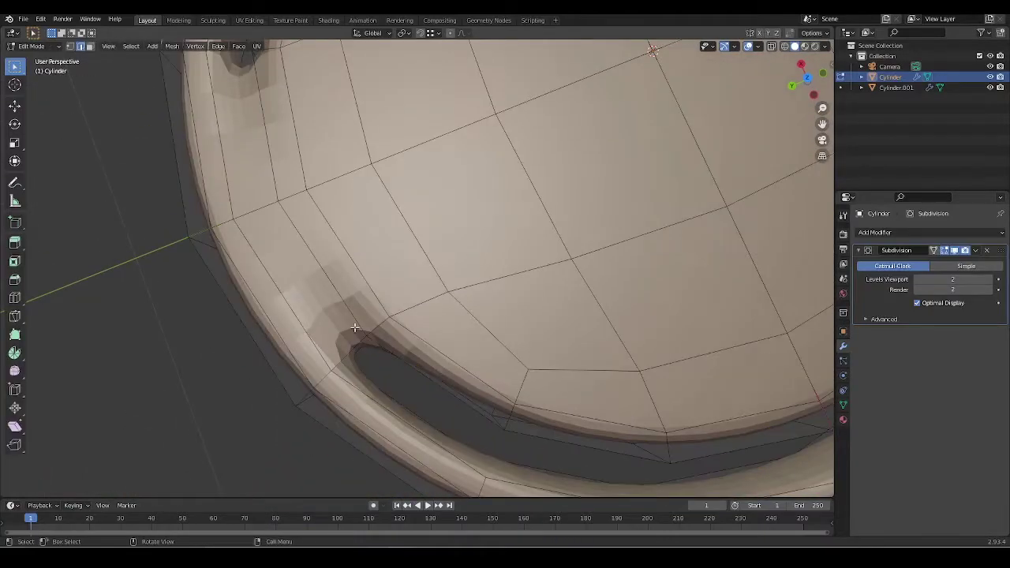
{"action": "key", "text": "Tab"}
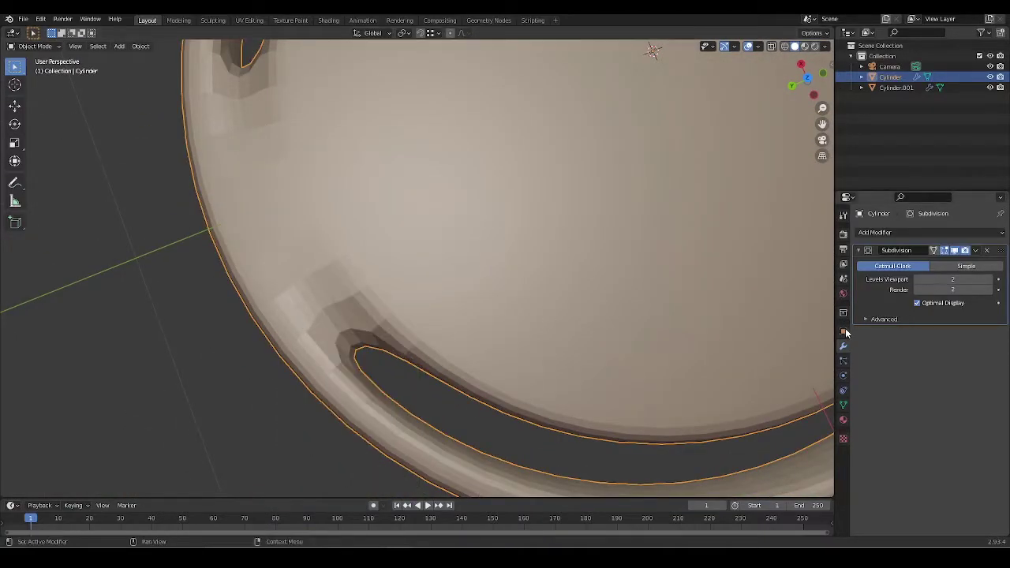
Step: Undo the application of the Solidify modifier and its thickness change
{"action": "key", "text": "ctrl+z"}
{"action": "key", "text": "ctrl+z"}
{"action": "key", "text": "ctrl+z"}
{"action": "key", "text": "ctrl+z"}
{"action": "key", "text": "ctrl+z"}
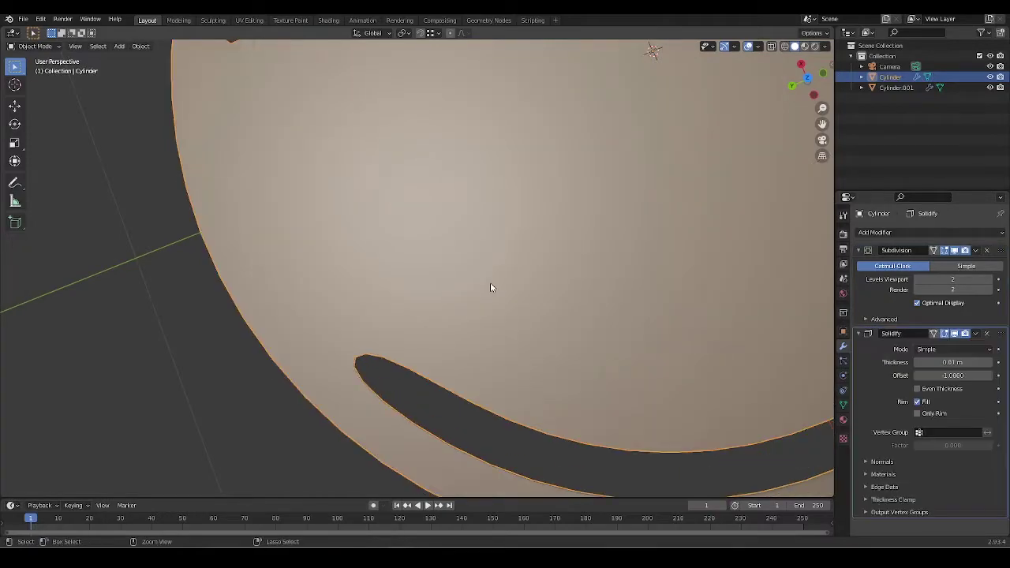
Step: Turn off the Subdivision modifier's viewport display and inspect the unsmoothed edges at the slot's end
{"action": "scroll", "coordinate": [466, 310], "scroll_direction": "down", "scroll_amount": 4}
{"action": "scroll", "coordinate": [465, 314], "scroll_direction": "up", "scroll_amount": 6}
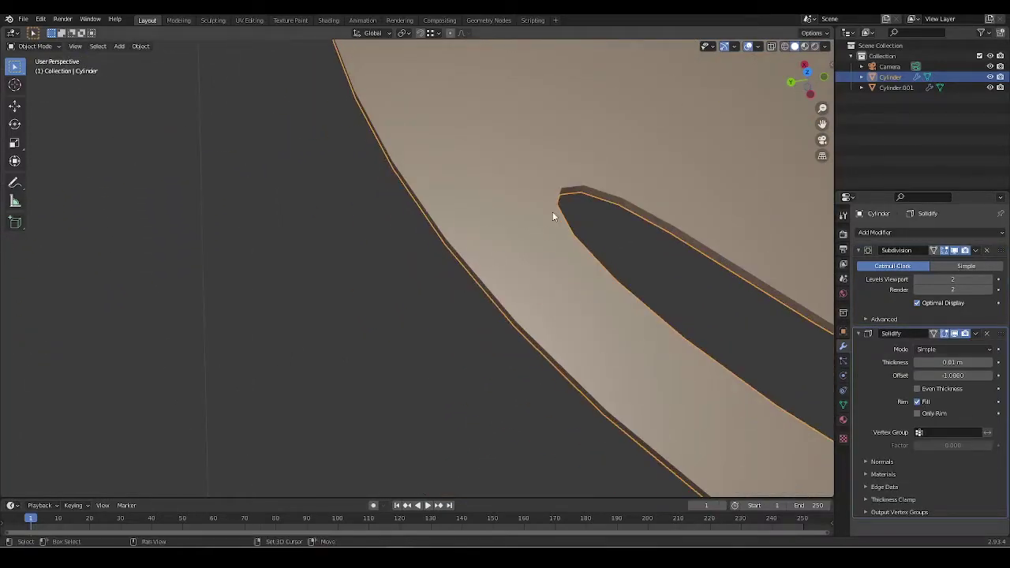
{"action": "key", "text": "Tab"}
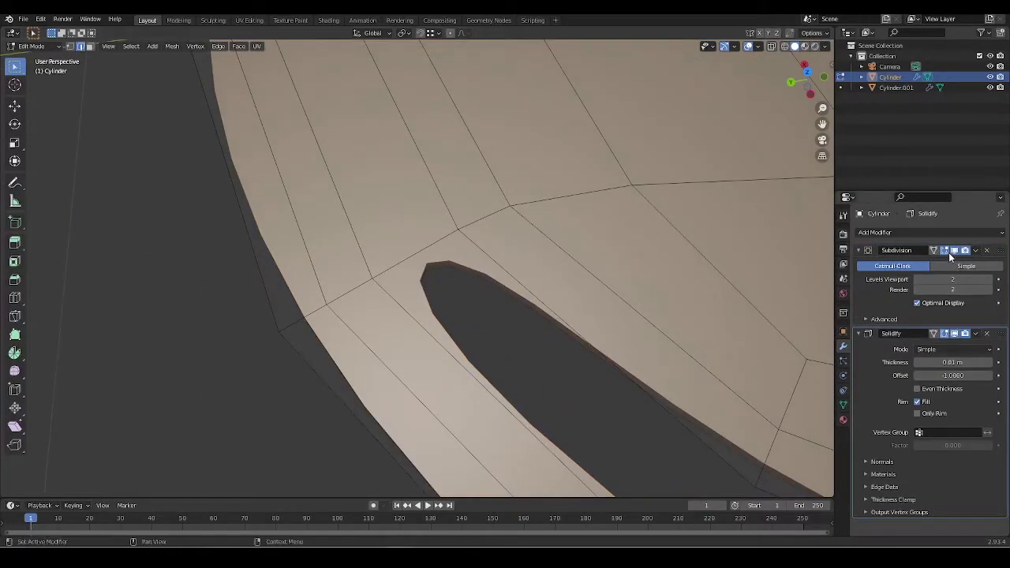
{"action": "left_click", "coordinate": [948, 254]}
{"action": "middle_click_drag", "start_coordinate": [386, 250], "coordinate": [463, 142]}
{"action": "scroll", "coordinate": [470, 236], "scroll_direction": "down", "scroll_amount": 4}
{"action": "middle_click_drag", "start_coordinate": [469, 250], "coordinate": [501, 303]}
{"action": "scroll", "coordinate": [444, 278], "scroll_direction": "up", "scroll_amount": 6}
{"action": "left_click", "coordinate": [398, 206], "text": "shift"}
{"action": "left_click", "coordinate": [460, 276], "text": "shift"}
{"action": "scroll", "coordinate": [465, 279], "scroll_direction": "down", "scroll_amount": 4}
{"action": "scroll", "coordinate": [501, 302], "scroll_direction": "down", "scroll_amount": 6}
{"action": "key", "text": "Tab"}
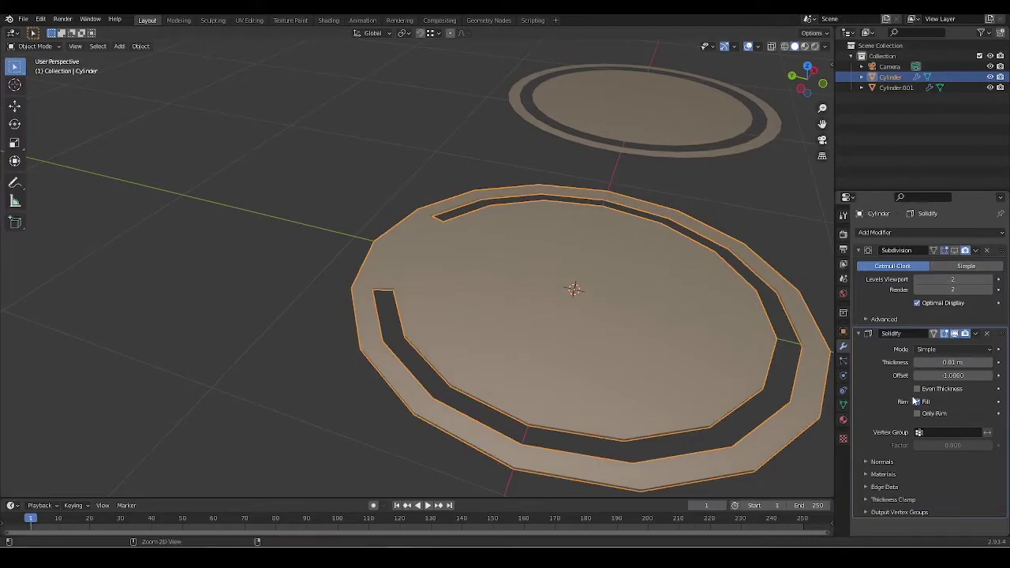
{"action": "key", "text": "ctrl+a"}
{"action": "scroll", "coordinate": [480, 350], "scroll_direction": "up", "scroll_amount": 5}
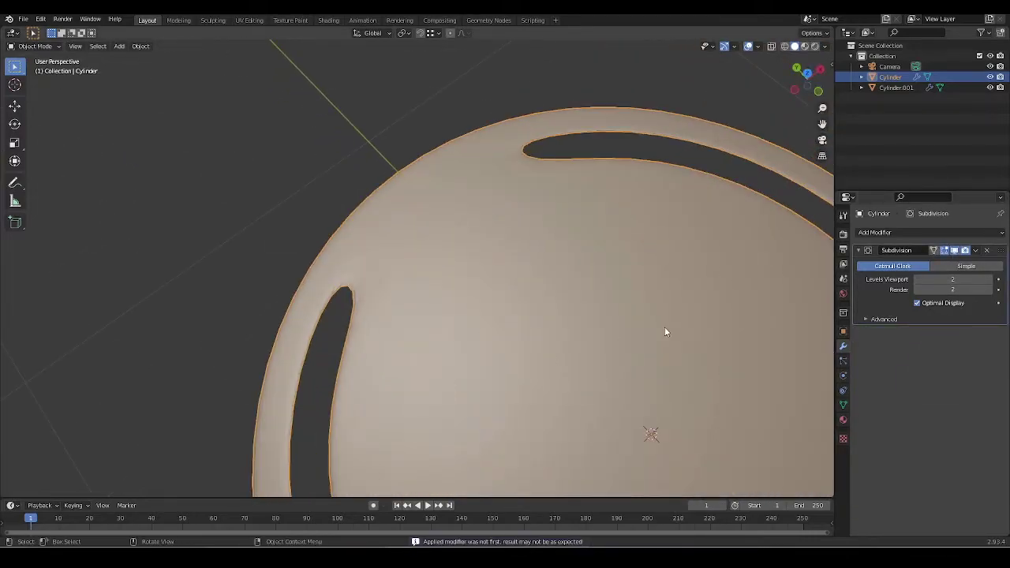
{"action": "key", "text": "ctrl+z"}
{"action": "key", "text": "ctrl+z"}
Step: Increase the Solidify thickness of the unsmoothed disc and apply the Solidify modifier
{"action": "scroll", "coordinate": [464, 355], "scroll_direction": "down", "scroll_amount": 4}
{"action": "middle_click_drag", "start_coordinate": [465, 354], "coordinate": [555, 302]}
{"action": "left_click_drag", "start_coordinate": [948, 362], "coordinate": [994, 362]}
{"action": "middle_click_drag", "start_coordinate": [809, 382], "coordinate": [548, 345]}
{"action": "key", "text": "ctrl+a"}
Step: Add a loop cut on the bridge side of the -X slot end, slid close to the end edge
{"action": "key", "text": "Tab"}
{"action": "middle_click_drag", "start_coordinate": [521, 244], "coordinate": [449, 124]}
{"action": "key", "text": "KP_7"}
{"action": "scroll", "coordinate": [437, 251], "scroll_direction": "up", "scroll_amount": 6}
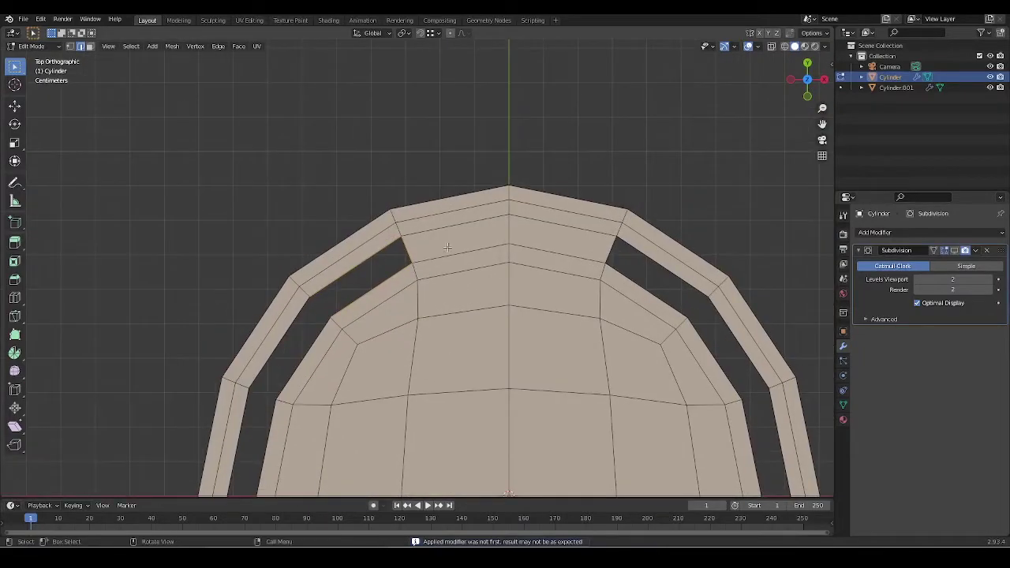
{"action": "middle_click_drag", "start_coordinate": [435, 255], "coordinate": [444, 209]}
{"action": "key", "text": "KP_7"}
{"action": "scroll", "coordinate": [440, 226], "scroll_direction": "down", "scroll_amount": 3}
{"action": "scroll", "coordinate": [440, 224], "scroll_direction": "up", "scroll_amount": 2}
{"action": "key", "text": "ctrl+r"}
{"action": "left_click", "coordinate": [495, 183]}
{"action": "left_click", "coordinate": [369, 200]}
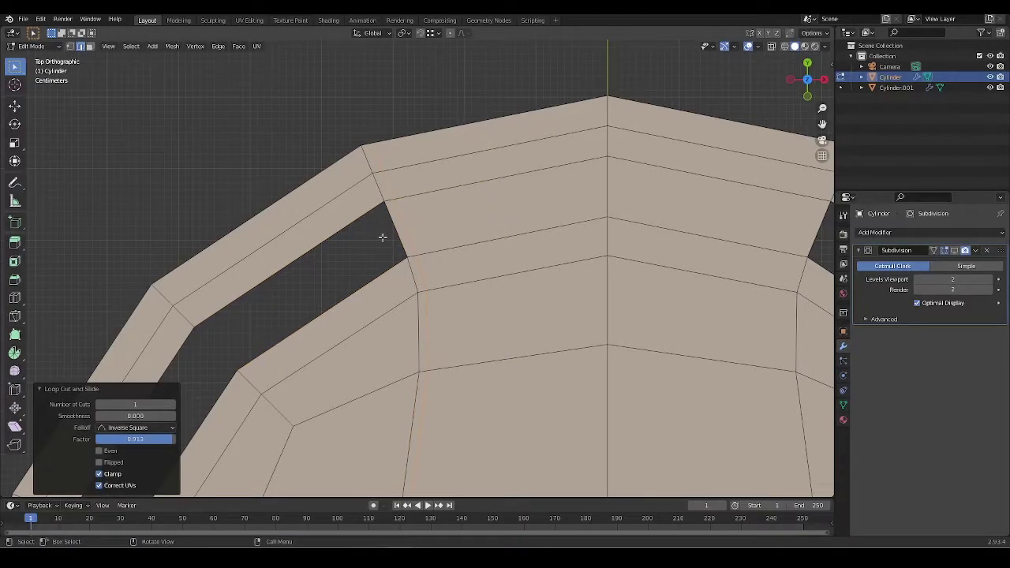
{"action": "key", "text": "g"}
{"action": "key", "text": "g"}
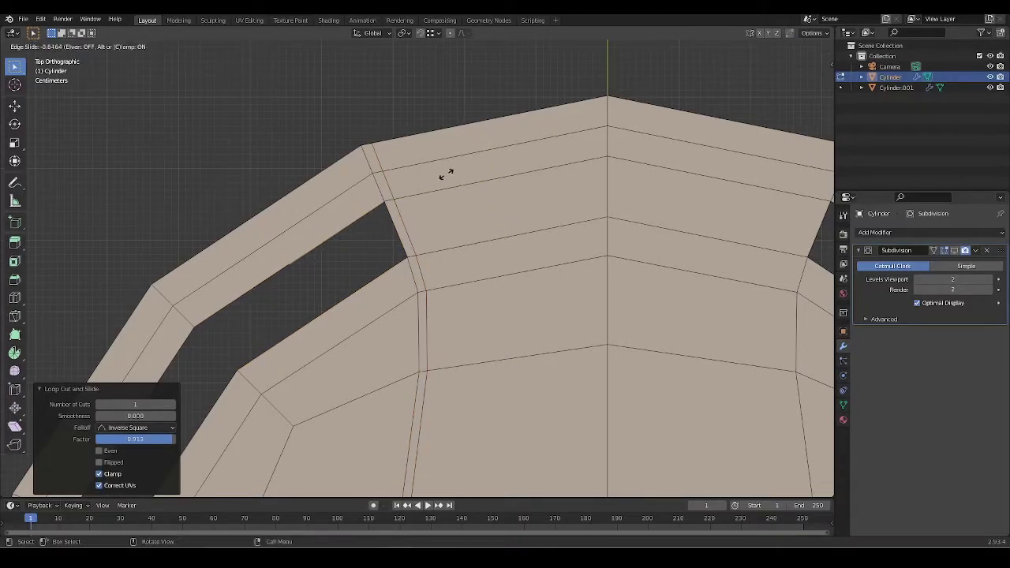
{"action": "left_click", "coordinate": [455, 171]}
Step: Add a matching loop cut on the slot side of the same end edge, slid close to it
{"action": "key", "text": "ctrl+r"}
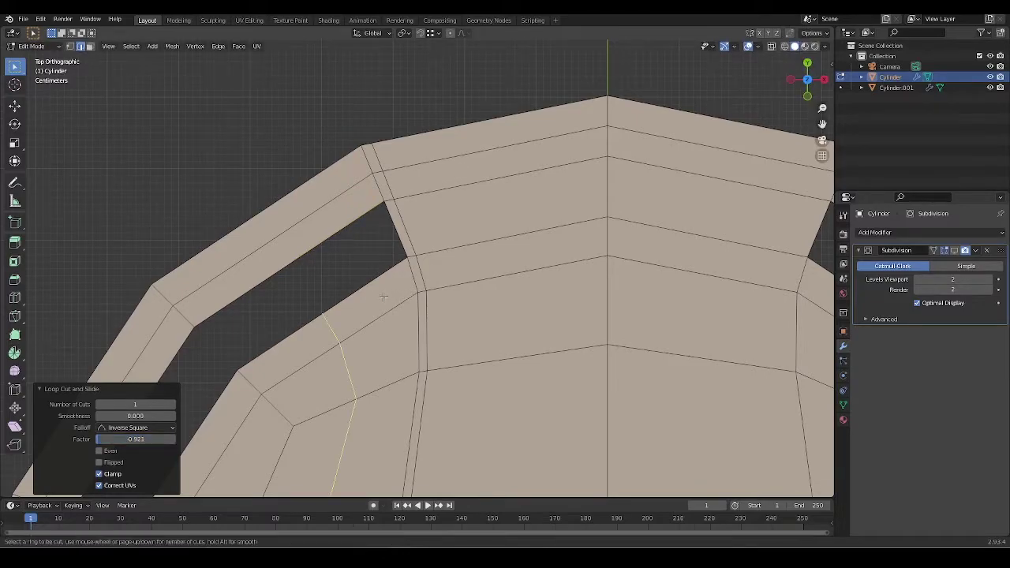
{"action": "left_click", "coordinate": [388, 296]}
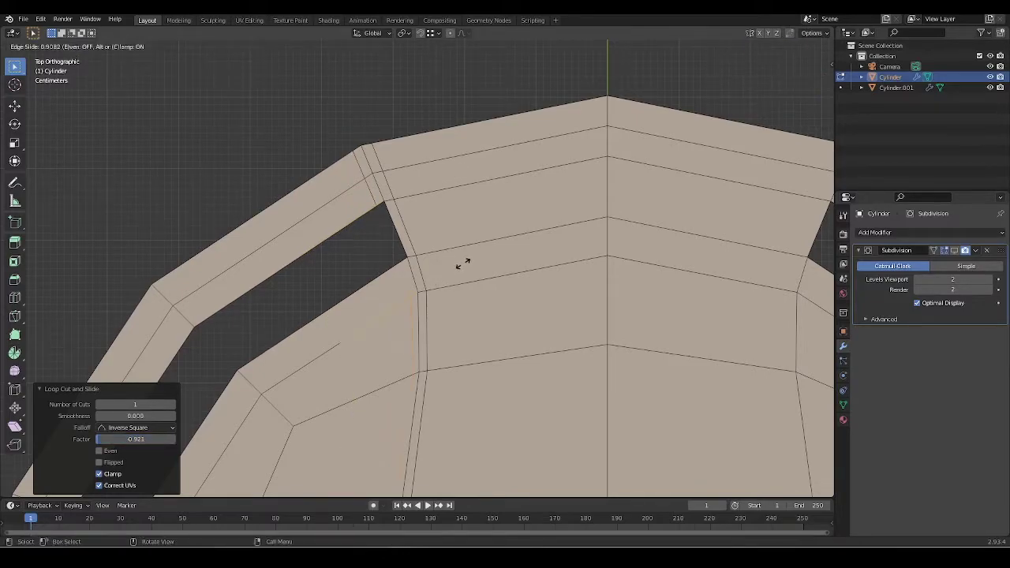
{"action": "left_click", "coordinate": [460, 264]}
{"action": "scroll", "coordinate": [461, 264], "scroll_direction": "down", "scroll_amount": 2}
{"action": "scroll", "coordinate": [433, 259], "scroll_direction": "down", "scroll_amount": 3}
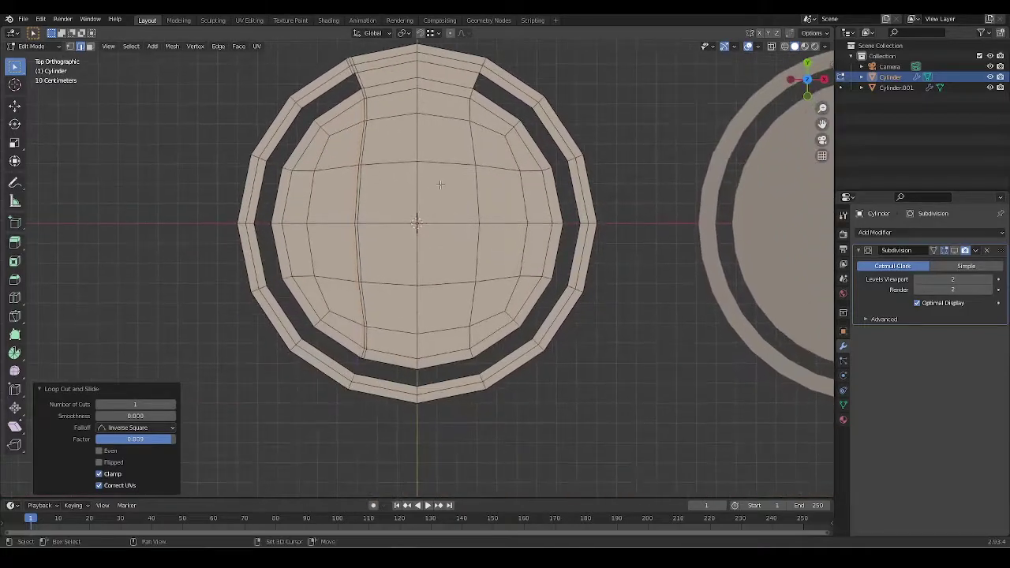
Step: Delete the +X half of the disc using wireframe display, then return to solid display
{"action": "key", "text": "z"}
{"action": "left_click", "coordinate": [361, 269]}
{"action": "scroll", "coordinate": [553, 75], "scroll_direction": "down", "scroll_amount": 3}
{"action": "mouse_move", "coordinate": [546, 69]}
{"action": "left_mouse_down"}
{"action": "mouse_move", "coordinate": [438, 398]}
{"action": "mouse_move", "coordinate": [424, 398]}
{"action": "left_mouse_up"}
{"action": "key", "text": "x"}
{"action": "left_click", "coordinate": [659, 128]}
{"action": "scroll", "coordinate": [374, 237], "scroll_direction": "up", "scroll_amount": 4}
{"action": "key", "text": "Tab"}
{"action": "scroll", "coordinate": [378, 252], "scroll_direction": "up", "scroll_amount": 2}
{"action": "middle_click_drag", "start_coordinate": [365, 208], "coordinate": [418, 327], "text": "shift"}
{"action": "scroll", "coordinate": [411, 236], "scroll_direction": "up", "scroll_amount": 1}
{"action": "key", "text": "z"}
{"action": "left_click", "coordinate": [606, 242]}
Step: Add a centered loop cut around the slot's inner walls and bevel it about 0.056 m wide into loops near both rims
{"action": "scroll", "coordinate": [517, 257], "scroll_direction": "down", "scroll_amount": 4}
{"action": "key", "text": "Tab"}
{"action": "scroll", "coordinate": [458, 268], "scroll_direction": "up", "scroll_amount": 4}
{"action": "middle_click_drag", "start_coordinate": [534, 258], "coordinate": [467, 247]}
{"action": "key", "text": "ctrl+r"}
{"action": "left_click", "coordinate": [462, 247]}
{"action": "right_click", "coordinate": [462, 246]}
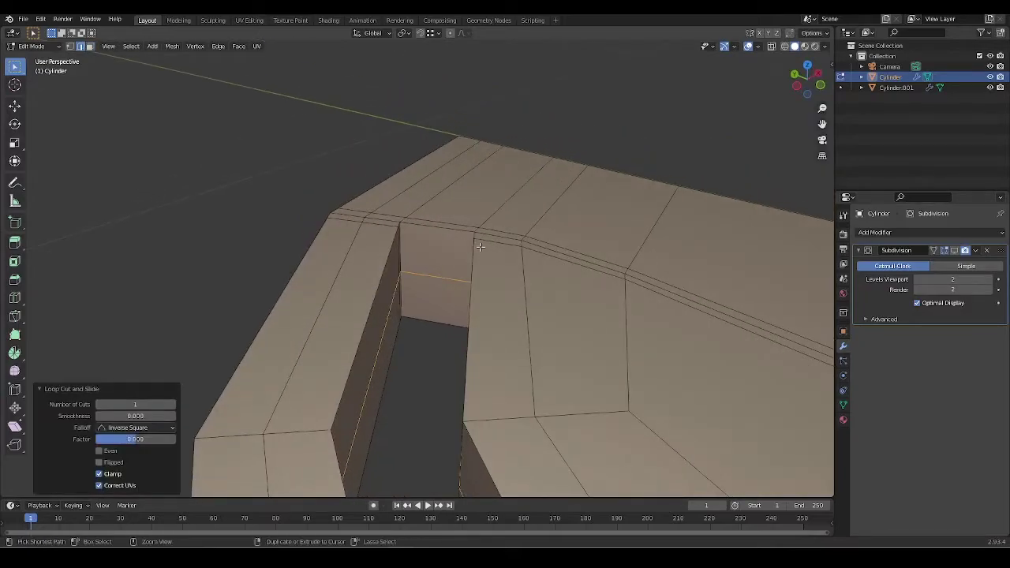
{"action": "key", "text": "ctrl+b"}
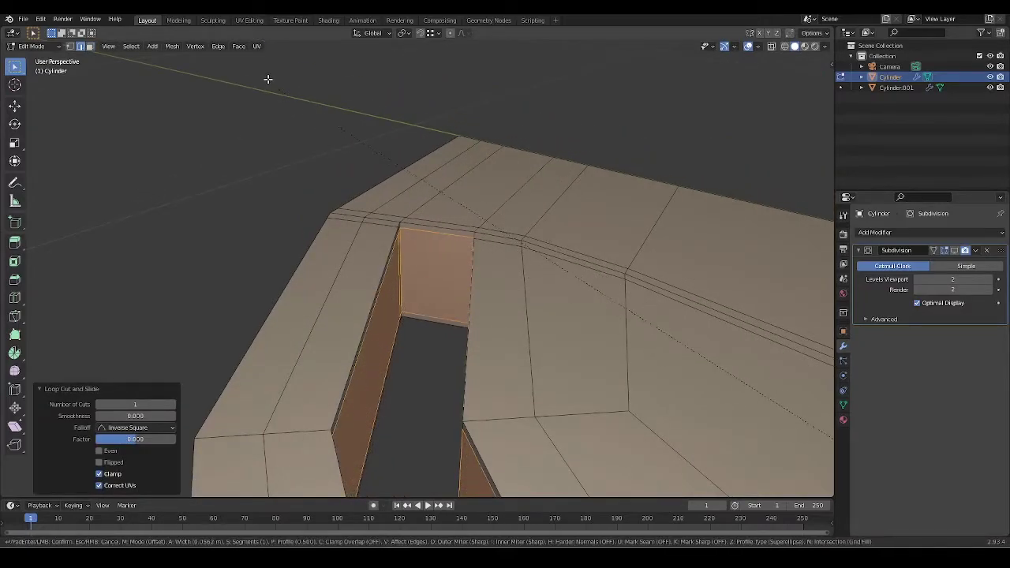
{"action": "left_click", "coordinate": [272, 81]}
{"action": "scroll", "coordinate": [478, 234], "scroll_direction": "up", "scroll_amount": 2}
{"action": "middle_click_drag", "start_coordinate": [478, 235], "coordinate": [419, 300]}
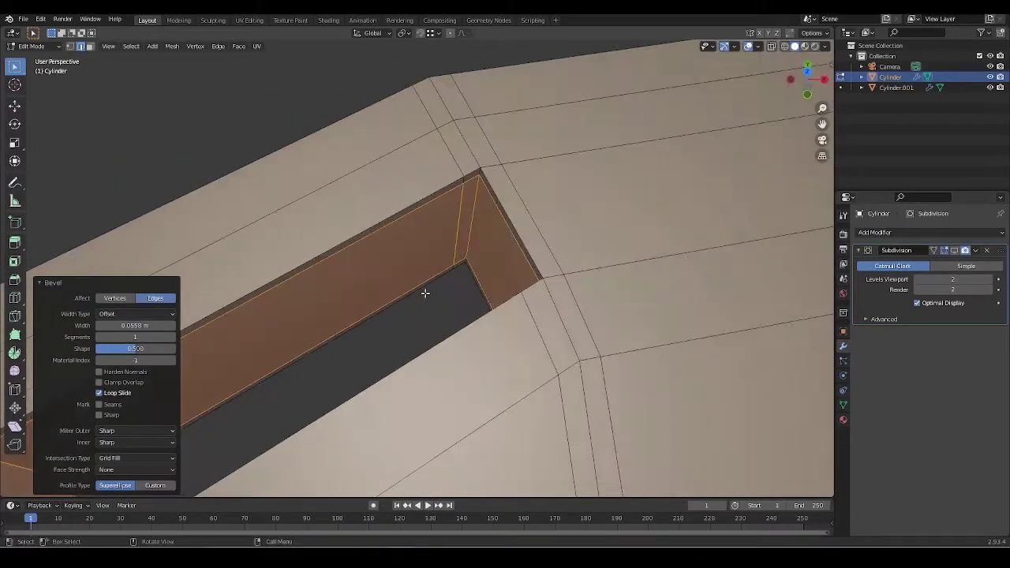
Step: Add a centered loop cut through the slot's end wall and the bridge, and bevel it 0.0345 m wide
{"action": "middle_click_drag", "start_coordinate": [509, 269], "coordinate": [446, 258]}
{"action": "key", "text": "ctrl+r"}
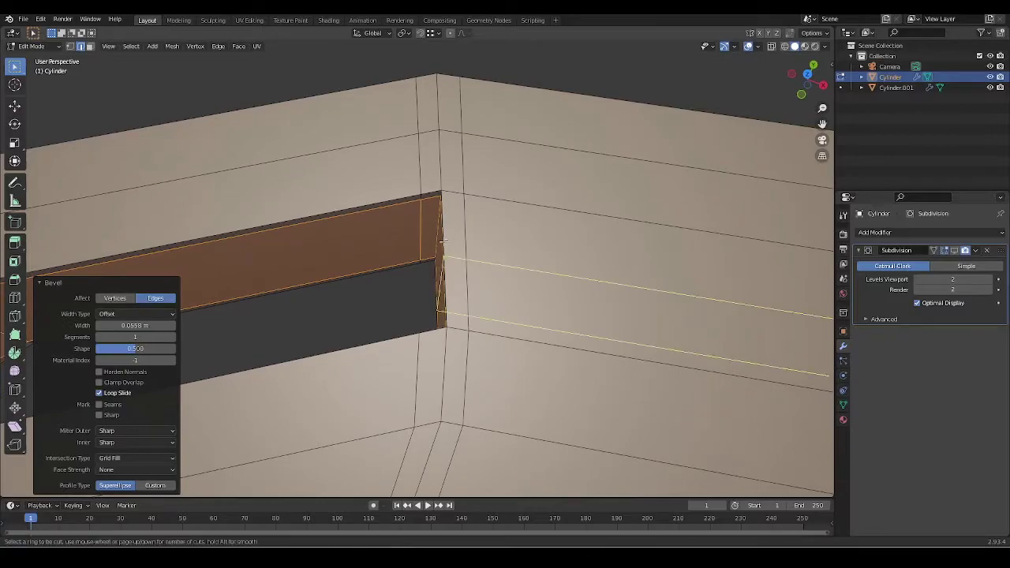
{"action": "left_click", "coordinate": [446, 258]}
{"action": "right_click", "coordinate": [446, 264]}
{"action": "key", "text": "ctrl+b"}
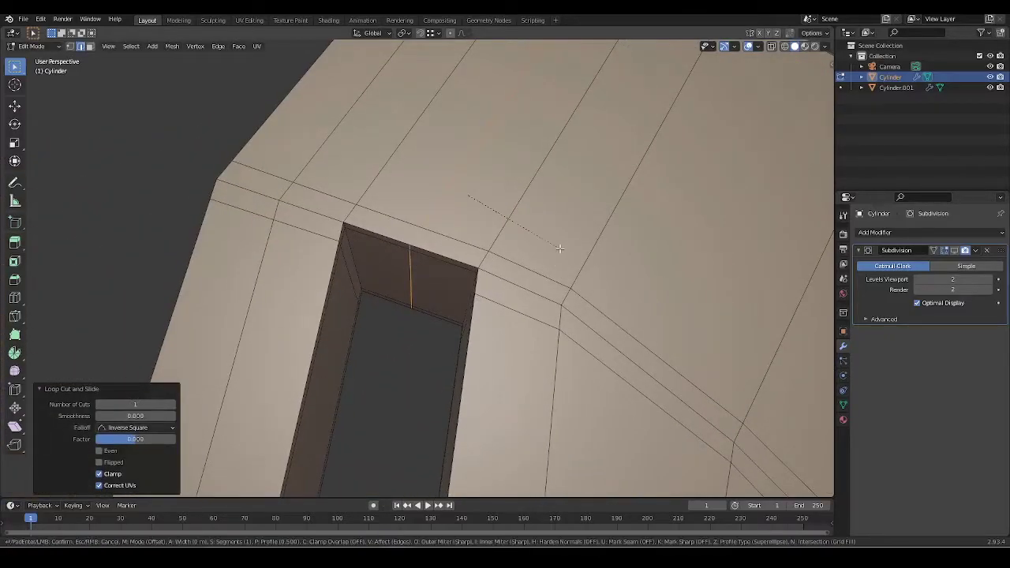
{"action": "left_click", "coordinate": [604, 270]}
{"action": "scroll", "coordinate": [604, 271], "scroll_direction": "down", "scroll_amount": 4}
{"action": "scroll", "coordinate": [504, 260], "scroll_direction": "up", "scroll_amount": 3}
{"action": "middle_click_drag", "start_coordinate": [604, 270], "coordinate": [510, 282]}
Step: Add two loop cuts beside the slot, one on the ring side and one on the inner disc side
{"action": "key", "text": "ctrl+r"}
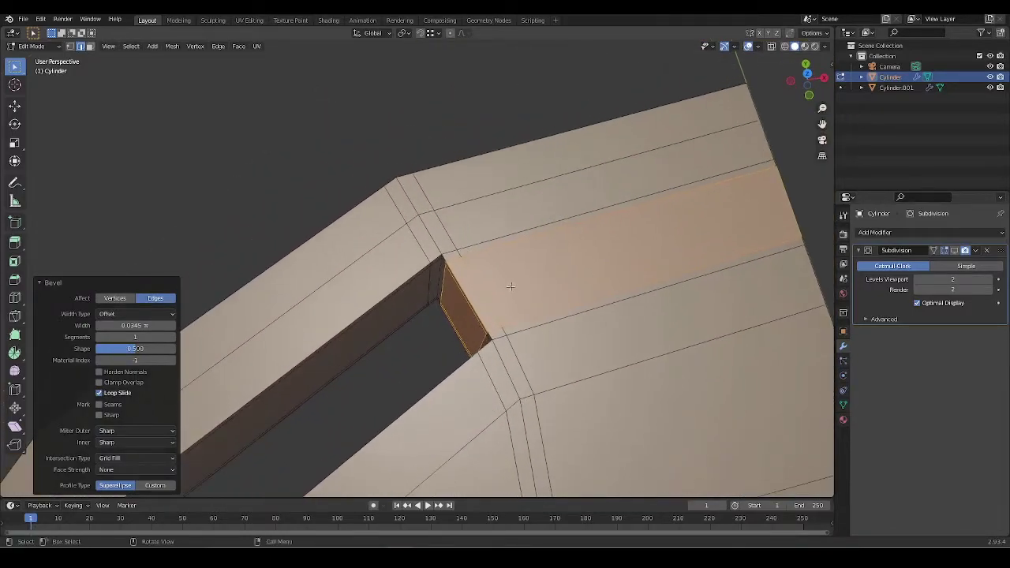
{"action": "left_click", "coordinate": [432, 237]}
{"action": "left_click", "coordinate": [450, 236]}
{"action": "key", "text": "ctrl+r"}
{"action": "left_click", "coordinate": [519, 361]}
{"action": "left_click", "coordinate": [511, 339]}
Step: Add a Mirror modifier on the X axis to the half disc in Object Mode
{"action": "key", "text": "Tab"}
{"action": "mouse_move", "coordinate": [511, 339]}
{"action": "middle_mouse_down"}
{"action": "mouse_move", "coordinate": [523, 302]}
{"action": "mouse_move", "coordinate": [529, 336]}
{"action": "middle_mouse_up"}
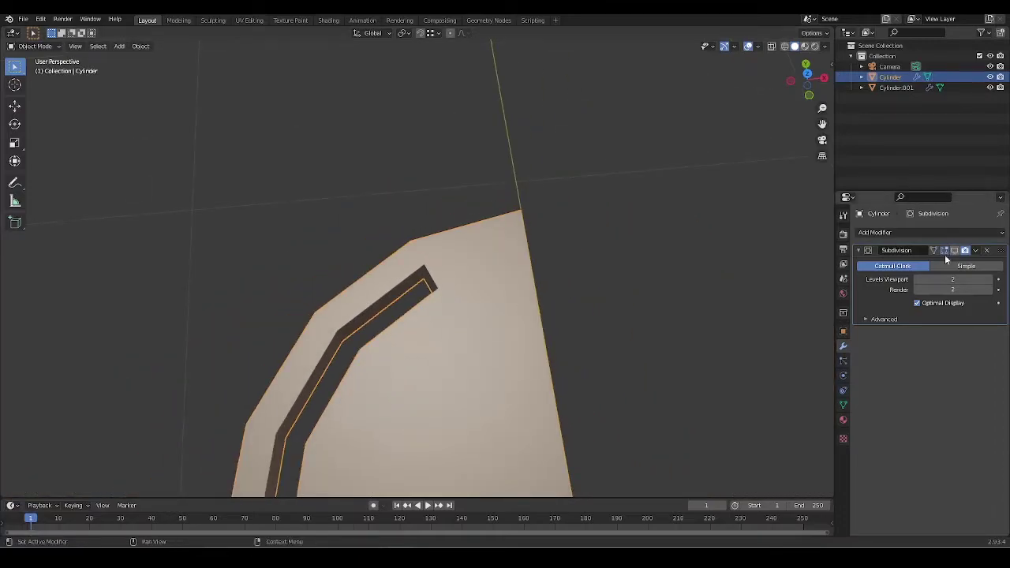
{"action": "key", "text": "q"}
{"action": "left_click", "coordinate": [535, 278]}
{"action": "scroll", "coordinate": [536, 279], "scroll_direction": "down", "scroll_amount": 4}
{"action": "middle_click_drag", "start_coordinate": [535, 279], "coordinate": [516, 192], "text": "shift"}
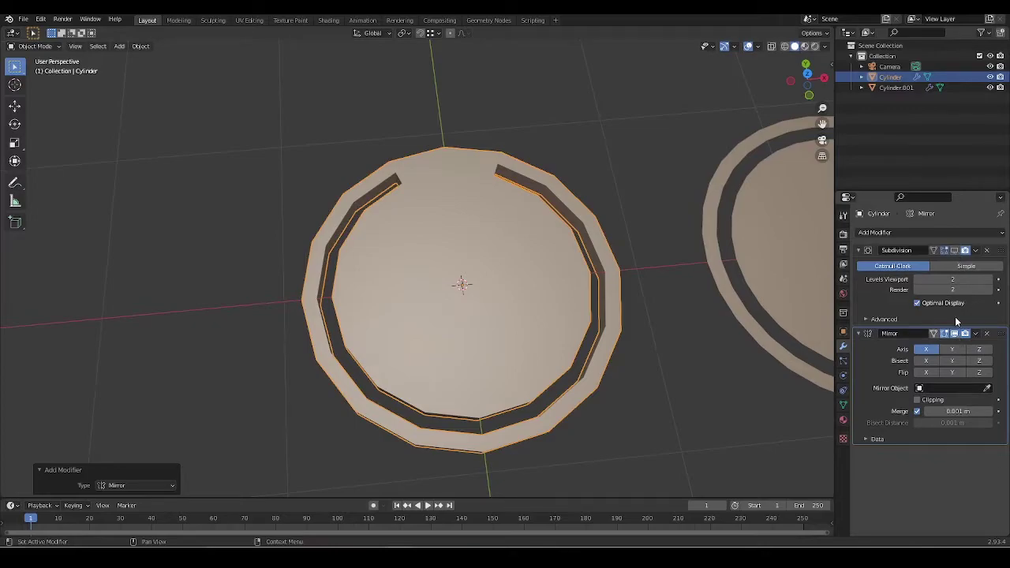
Step: Turn on the Subdivision modifier's viewport display and shade the disc smooth
{"action": "left_click", "coordinate": [955, 251]}
{"action": "scroll", "coordinate": [460, 210], "scroll_direction": "up", "scroll_amount": 4}
{"action": "middle_click_drag", "start_coordinate": [460, 210], "coordinate": [458, 261]}
{"action": "scroll", "coordinate": [436, 262], "scroll_direction": "up", "scroll_amount": 2}
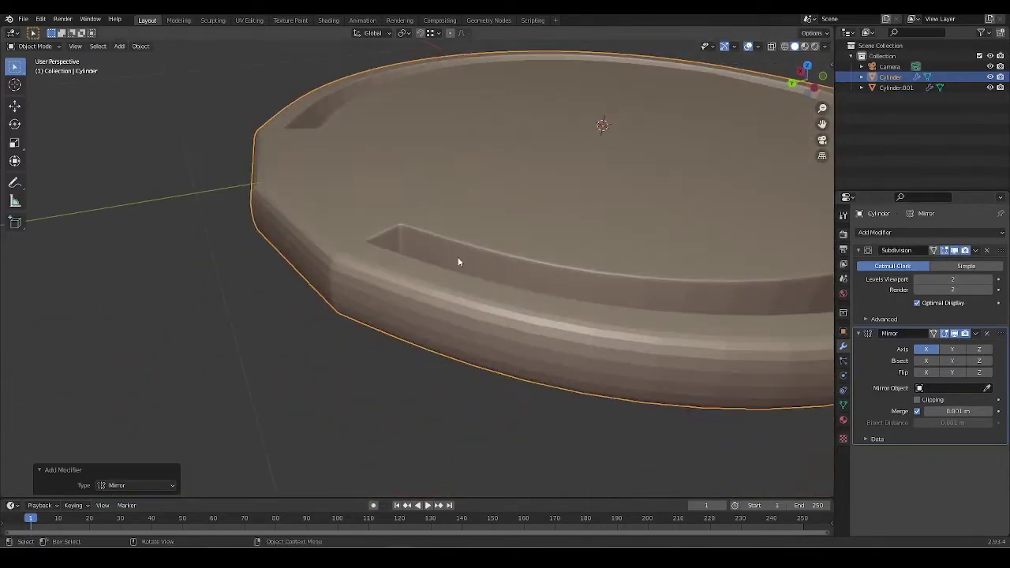
{"action": "right_click", "coordinate": [408, 243]}
{"action": "left_click", "coordinate": [424, 234]}
{"action": "scroll", "coordinate": [425, 243], "scroll_direction": "down", "scroll_amount": 5}
{"action": "mouse_move", "coordinate": [403, 300]}
{"action": "middle_mouse_down"}
{"action": "mouse_move", "coordinate": [473, 295]}
{"action": "mouse_move", "coordinate": [441, 320]}
{"action": "middle_mouse_up"}
{"action": "scroll", "coordinate": [388, 295], "scroll_direction": "up", "scroll_amount": 3}
Step: Check the slot's support loops in Edit Mode, then apply the Mirror modifier in Object Mode
{"action": "key", "text": "Tab"}
{"action": "scroll", "coordinate": [507, 292], "scroll_direction": "up", "scroll_amount": 6}
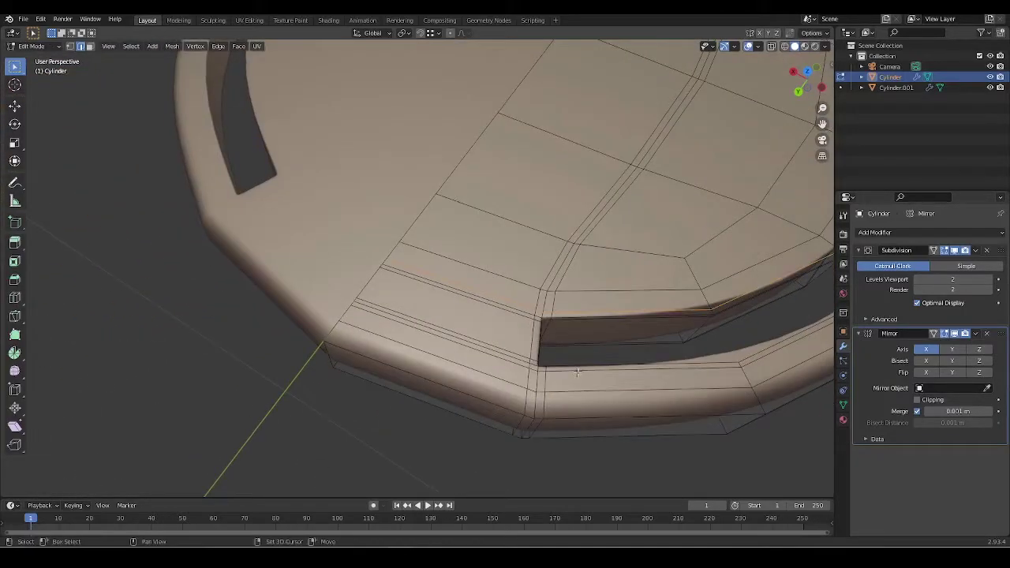
{"action": "scroll", "coordinate": [510, 330], "scroll_direction": "down", "scroll_amount": 2}
{"action": "middle_click_drag", "start_coordinate": [508, 352], "coordinate": [581, 317]}
{"action": "key", "text": "Tab"}
{"action": "scroll", "coordinate": [397, 294], "scroll_direction": "down", "scroll_amount": 3}
{"action": "key", "text": "ctrl+a"}
{"action": "scroll", "coordinate": [463, 299], "scroll_direction": "up", "scroll_amount": 5}
{"action": "scroll", "coordinate": [464, 302], "scroll_direction": "down", "scroll_amount": 5}
Step: Select the slot's support loop in Edit Mode and examine how it runs around the rim in perspective and from above
{"action": "key", "text": "Tab"}
{"action": "left_click", "coordinate": [482, 328], "text": "alt"}
{"action": "middle_click_drag", "start_coordinate": [482, 329], "coordinate": [424, 325]}
{"action": "scroll", "coordinate": [520, 295], "scroll_direction": "up", "scroll_amount": 4}
{"action": "scroll", "coordinate": [521, 295], "scroll_direction": "down", "scroll_amount": 4}
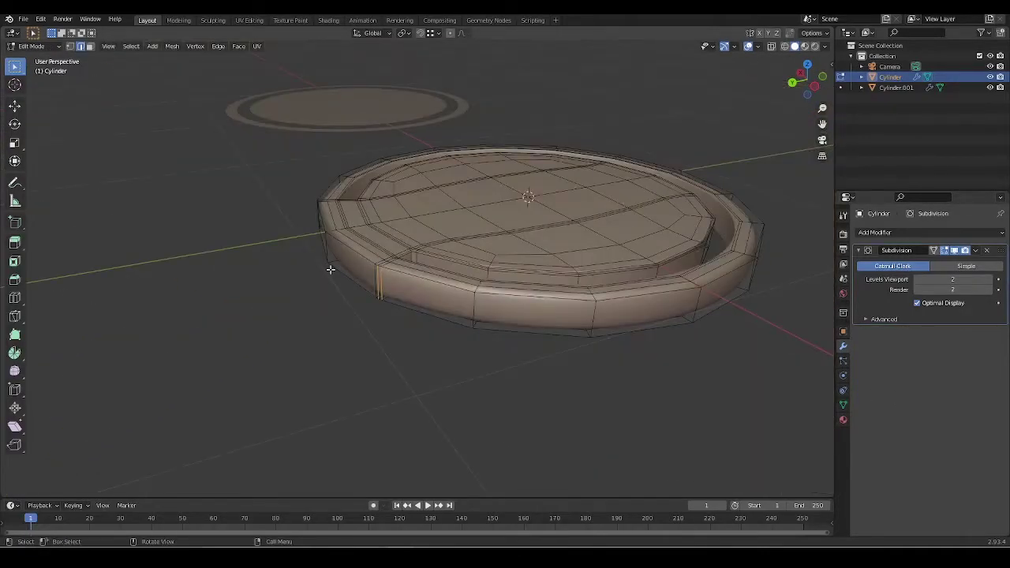
{"action": "scroll", "coordinate": [327, 266], "scroll_direction": "up", "scroll_amount": 4}
{"action": "key", "text": "KP_7"}
{"action": "scroll", "coordinate": [342, 162], "scroll_direction": "down", "scroll_amount": 4}
{"action": "middle_click_drag", "start_coordinate": [347, 165], "coordinate": [413, 258], "text": "shift"}
{"action": "scroll", "coordinate": [410, 253], "scroll_direction": "up", "scroll_amount": 3}
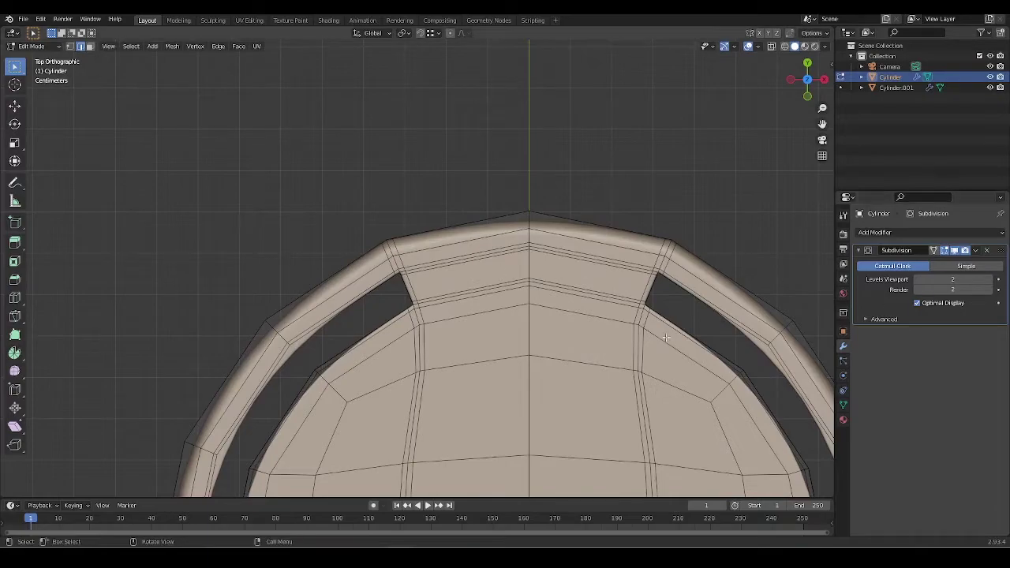
Step: Compare the smoothed rim outline with the mesh edges around the slot ends, using Object Mode and Edit Mode
{"action": "scroll", "coordinate": [676, 337], "scroll_direction": "down", "scroll_amount": 2}
{"action": "key", "text": "Tab"}
{"action": "scroll", "coordinate": [482, 268], "scroll_direction": "down", "scroll_amount": 4}
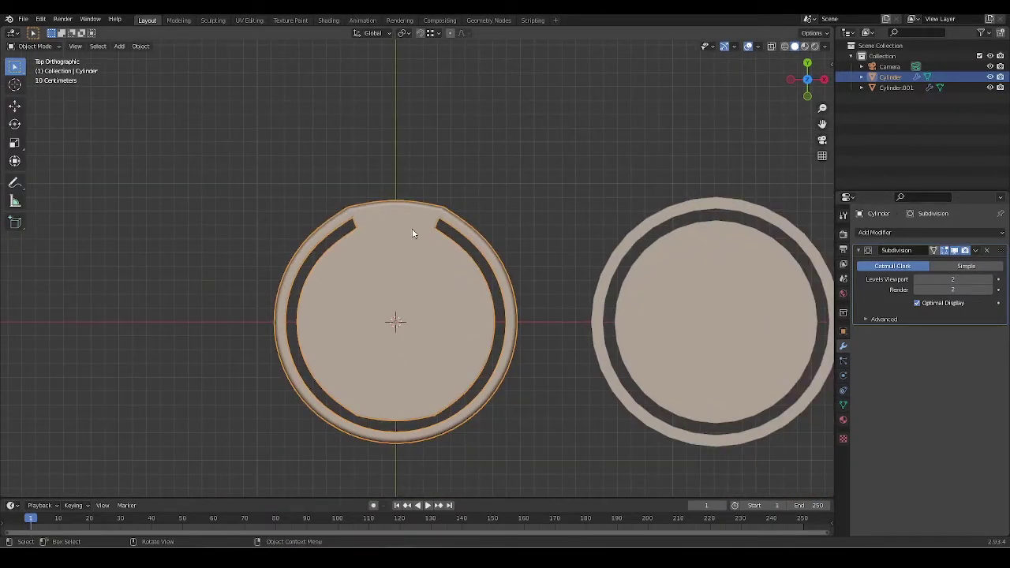
{"action": "scroll", "coordinate": [412, 231], "scroll_direction": "up", "scroll_amount": 4}
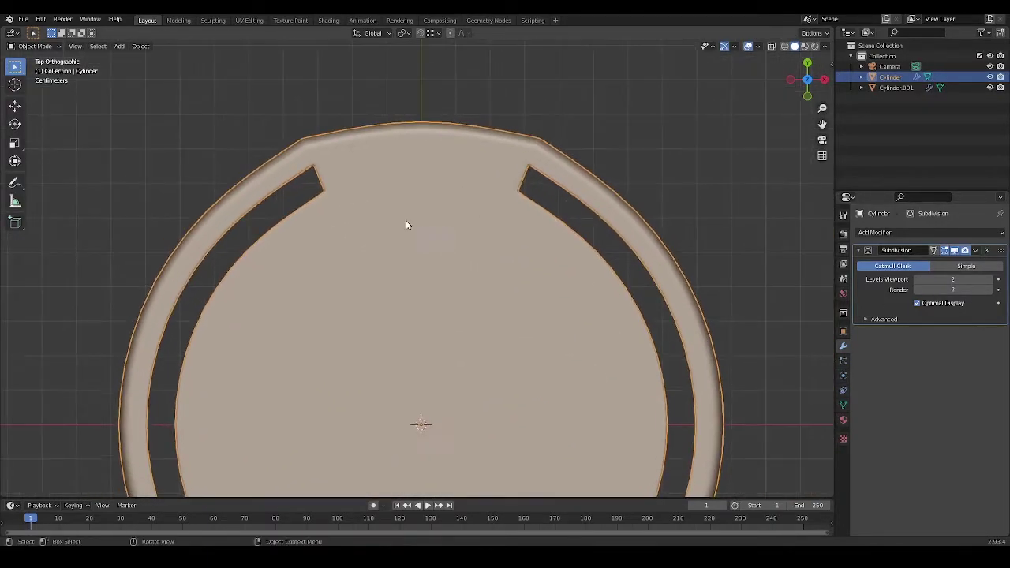
{"action": "scroll", "coordinate": [446, 272], "scroll_direction": "down", "scroll_amount": 4}
{"action": "scroll", "coordinate": [438, 263], "scroll_direction": "up", "scroll_amount": 5}
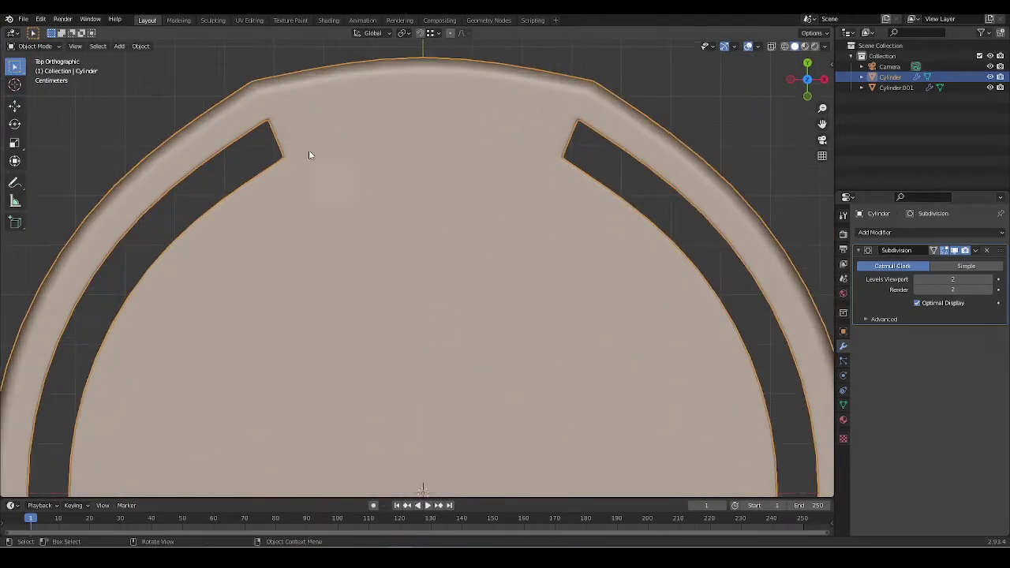
{"action": "key", "text": "Tab"}
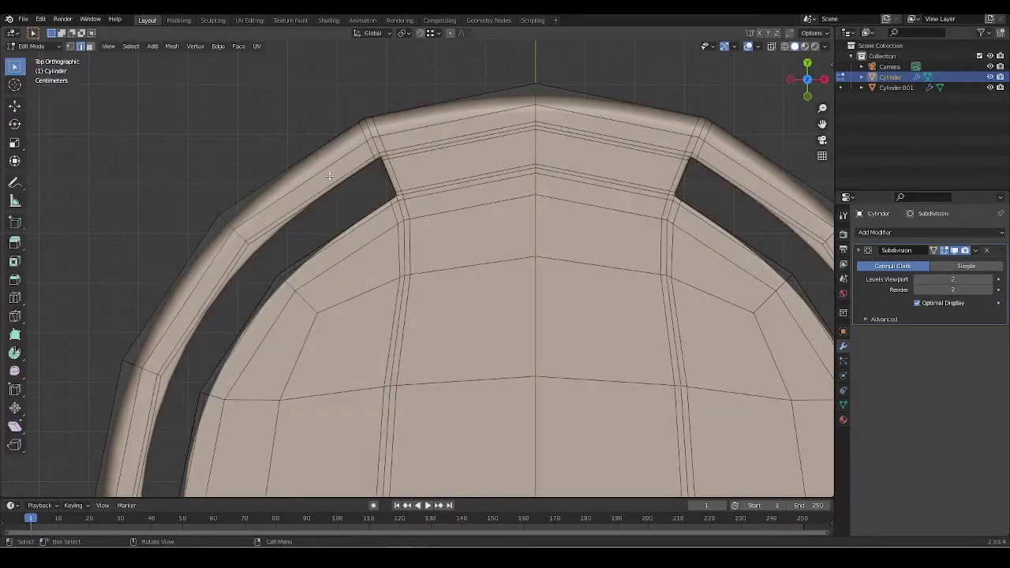
{"action": "scroll", "coordinate": [362, 164], "scroll_direction": "down", "scroll_amount": 4}
{"action": "scroll", "coordinate": [433, 232], "scroll_direction": "up", "scroll_amount": 4}
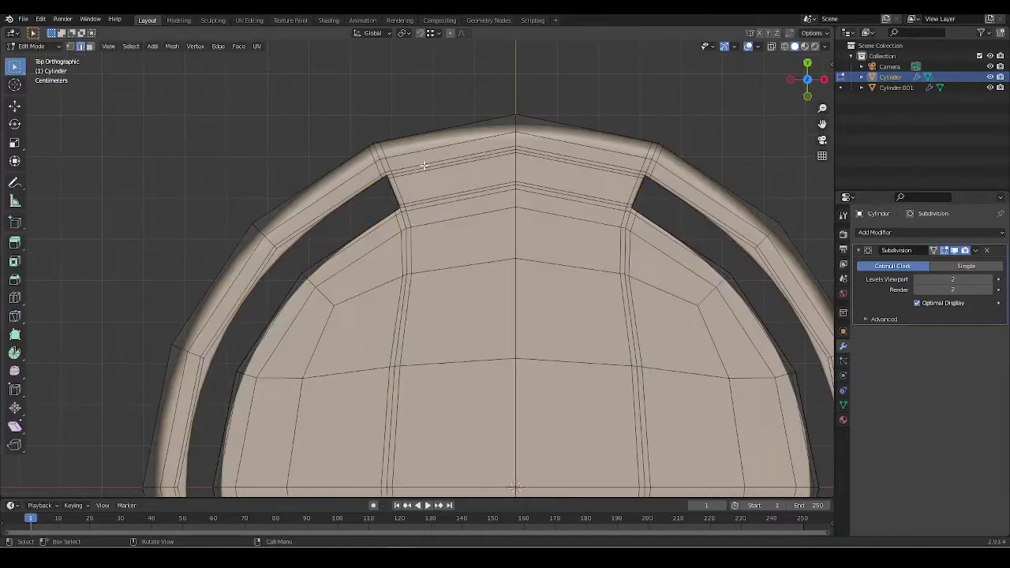
{"action": "scroll", "coordinate": [375, 224], "scroll_direction": "up", "scroll_amount": 4}
{"action": "scroll", "coordinate": [334, 158], "scroll_direction": "down", "scroll_amount": 2}
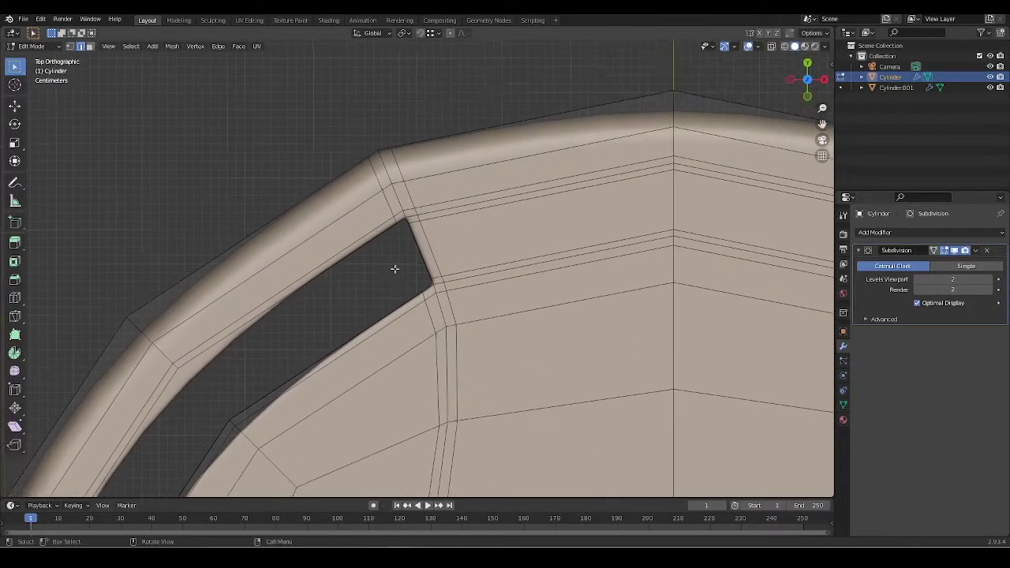
{"action": "middle_click_drag", "start_coordinate": [397, 267], "coordinate": [460, 229]}
{"action": "scroll", "coordinate": [486, 233], "scroll_direction": "down", "scroll_amount": 3}
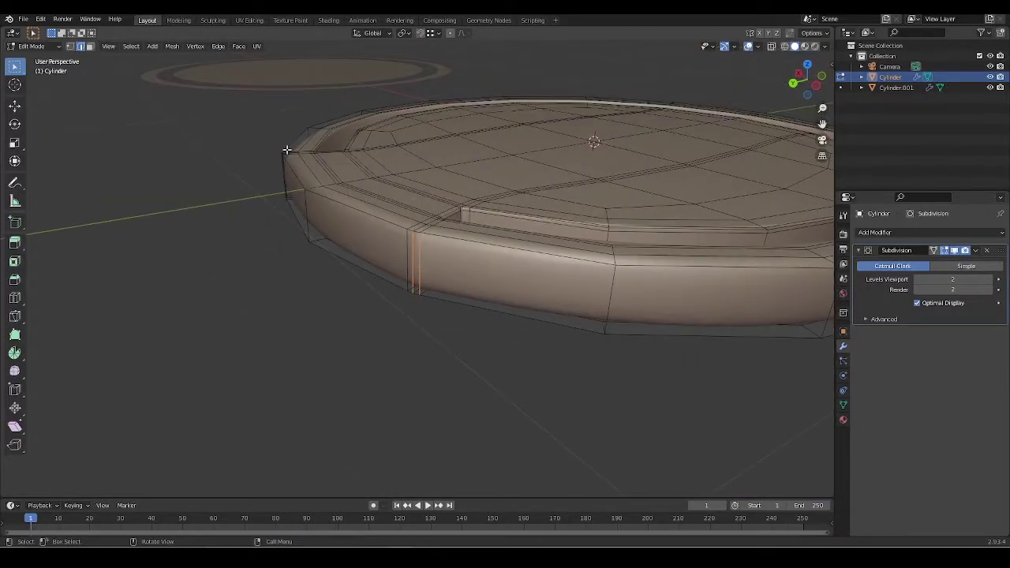
Step: Dissolve the two support edges on the rim's outer wall beside one slot corner
{"action": "scroll", "coordinate": [435, 224], "scroll_direction": "up", "scroll_amount": 3}
{"action": "middle_click_drag", "start_coordinate": [435, 224], "coordinate": [469, 241], "text": "shift"}
{"action": "left_click", "coordinate": [469, 241]}
{"action": "left_click", "coordinate": [427, 242], "text": "shift"}
{"action": "key", "text": "x"}
{"action": "left_click", "coordinate": [435, 297]}
{"action": "middle_click_drag", "start_coordinate": [426, 270], "coordinate": [403, 286]}
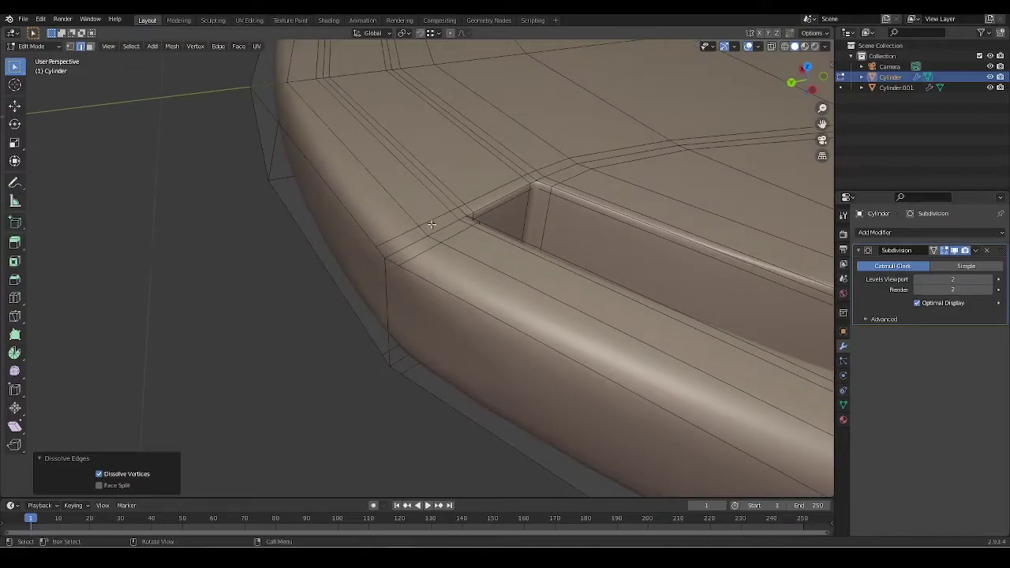
Step: Reroute the support edges on the rim's top face at that slot corner, dissolve the leftover edge and check the shading
{"action": "key", "text": "1"}
{"action": "left_click", "coordinate": [455, 225]}
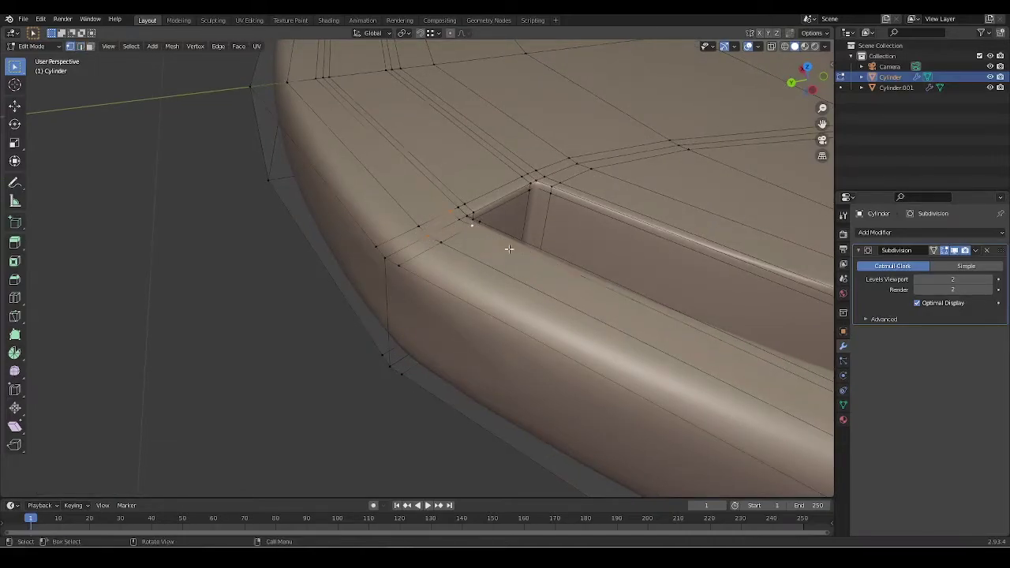
{"action": "scroll", "coordinate": [375, 156], "scroll_direction": "down", "scroll_amount": 4}
{"action": "scroll", "coordinate": [439, 230], "scroll_direction": "up", "scroll_amount": 3}
{"action": "key", "text": "2"}
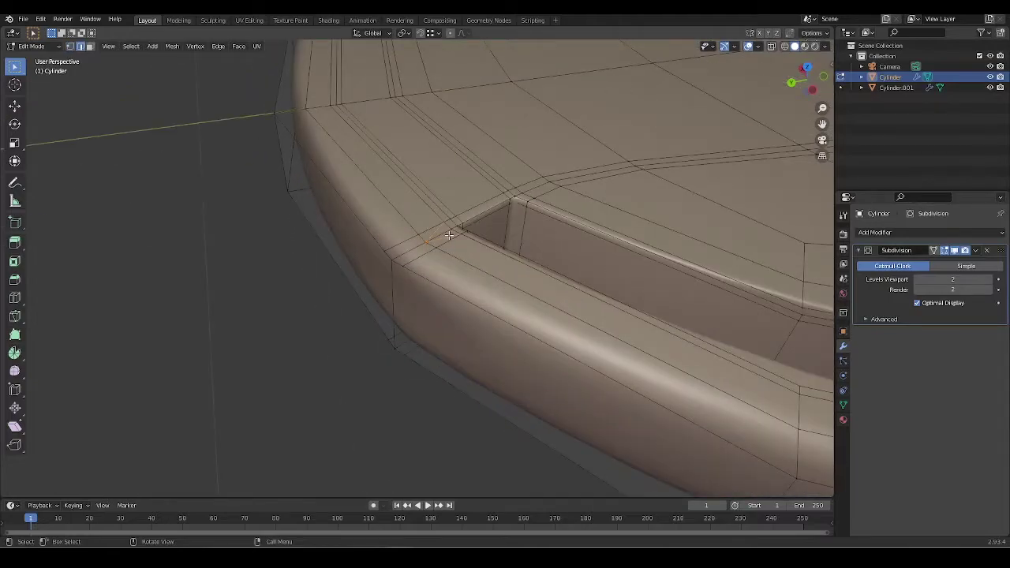
{"action": "key", "text": "x"}
{"action": "left_click", "coordinate": [451, 284]}
{"action": "scroll", "coordinate": [444, 280], "scroll_direction": "down", "scroll_amount": 3}
{"action": "scroll", "coordinate": [440, 277], "scroll_direction": "up", "scroll_amount": 5}
{"action": "mouse_move", "coordinate": [439, 278]}
{"action": "middle_mouse_down"}
{"action": "mouse_move", "coordinate": [420, 294]}
{"action": "mouse_move", "coordinate": [445, 303]}
{"action": "mouse_move", "coordinate": [431, 308]}
{"action": "mouse_move", "coordinate": [463, 277]}
{"action": "mouse_move", "coordinate": [496, 265]}
{"action": "mouse_move", "coordinate": [451, 277]}
{"action": "mouse_move", "coordinate": [460, 257]}
{"action": "mouse_move", "coordinate": [439, 272]}
{"action": "middle_mouse_up"}
{"action": "key", "text": "Tab"}
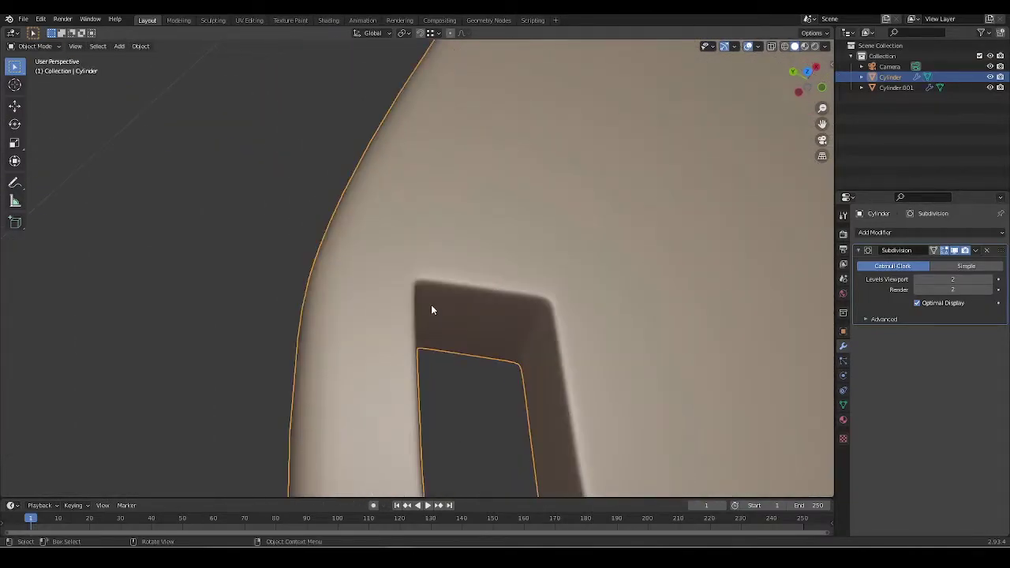
Step: Dissolve the remaining leftover edge between the slot corner and the outer rim, and inspect the corner from below
{"action": "key", "text": "Tab"}
{"action": "left_click", "coordinate": [439, 241]}
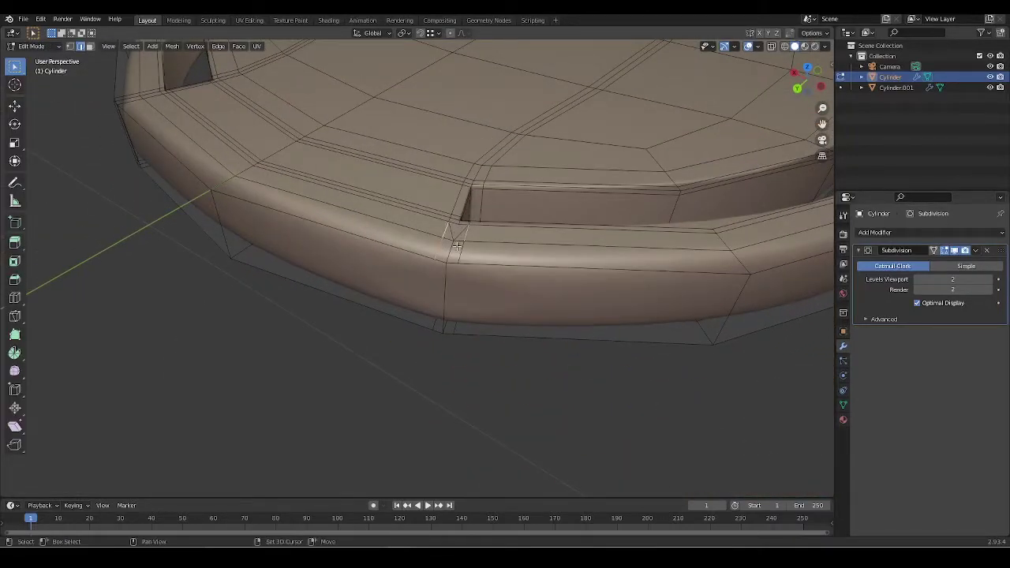
{"action": "key", "text": "x"}
{"action": "left_click", "coordinate": [461, 254]}
{"action": "scroll", "coordinate": [454, 308], "scroll_direction": "down", "scroll_amount": 3}
{"action": "key", "text": "Tab"}
{"action": "scroll", "coordinate": [453, 310], "scroll_direction": "up", "scroll_amount": 5}
{"action": "middle_click_drag", "start_coordinate": [451, 310], "coordinate": [432, 191]}
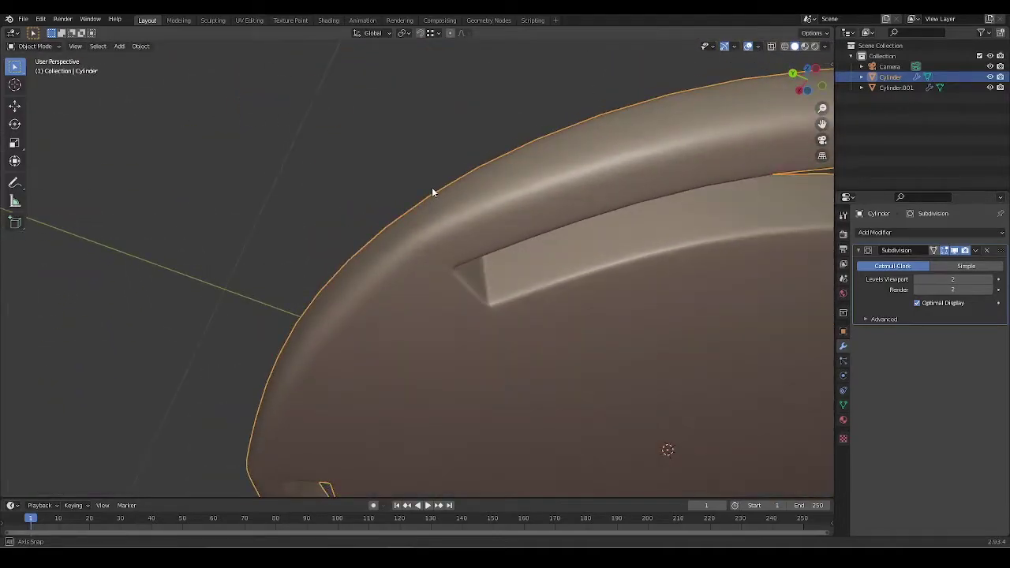
{"action": "key", "text": "Tab"}
{"action": "scroll", "coordinate": [436, 237], "scroll_direction": "down", "scroll_amount": 5}
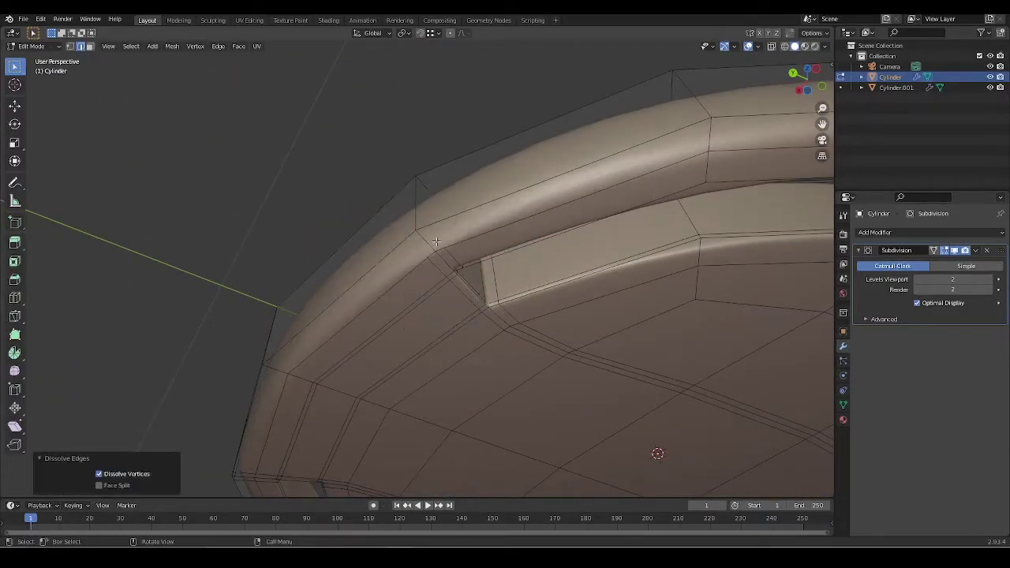
Step: Examine the smoothed outline of the disc at both slot ends from above in Object Mode
{"action": "key", "text": "Tab"}
{"action": "scroll", "coordinate": [401, 331], "scroll_direction": "up", "scroll_amount": 5}
{"action": "middle_click_drag", "start_coordinate": [430, 284], "coordinate": [377, 321]}
{"action": "key", "text": "KP_7"}
{"action": "scroll", "coordinate": [425, 355], "scroll_direction": "down", "scroll_amount": 5}
{"action": "scroll", "coordinate": [413, 230], "scroll_direction": "up", "scroll_amount": 1}
{"action": "scroll", "coordinate": [408, 229], "scroll_direction": "up", "scroll_amount": 2}
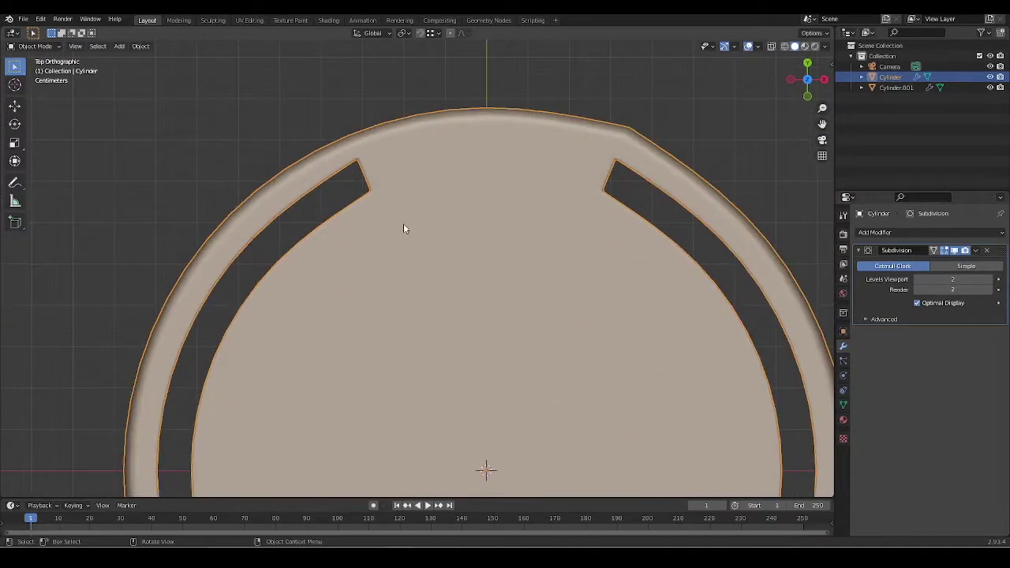
{"action": "scroll", "coordinate": [337, 166], "scroll_direction": "up", "scroll_amount": 3}
{"action": "scroll", "coordinate": [395, 228], "scroll_direction": "down", "scroll_amount": 2}
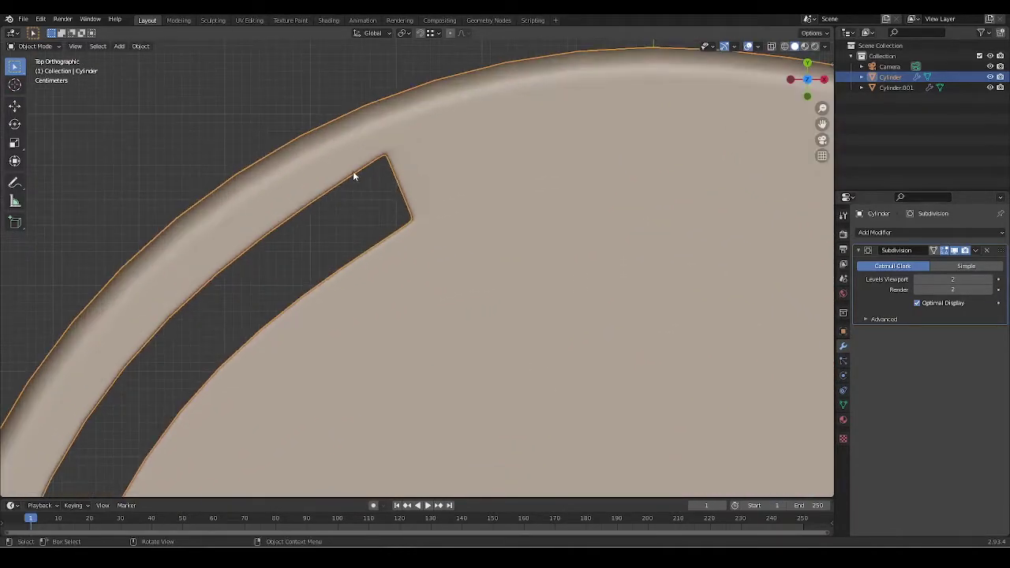
{"action": "scroll", "coordinate": [371, 171], "scroll_direction": "down", "scroll_amount": 2}
{"action": "scroll", "coordinate": [418, 248], "scroll_direction": "up", "scroll_amount": 1}
{"action": "key", "text": "Tab"}
{"action": "key", "text": "Tab"}
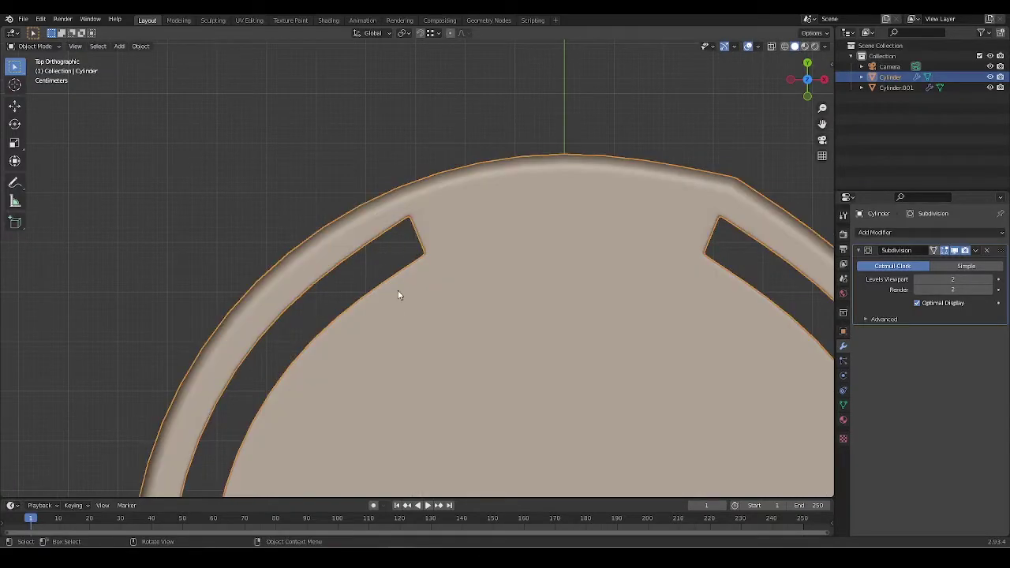
{"action": "scroll", "coordinate": [408, 179], "scroll_direction": "down", "scroll_amount": 6}
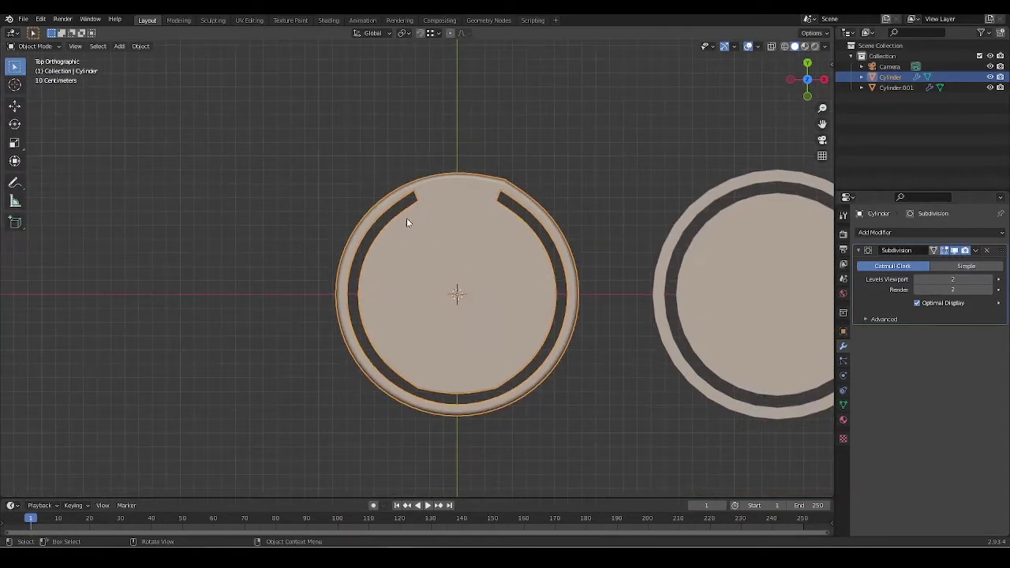
{"action": "scroll", "coordinate": [422, 205], "scroll_direction": "up", "scroll_amount": 3}
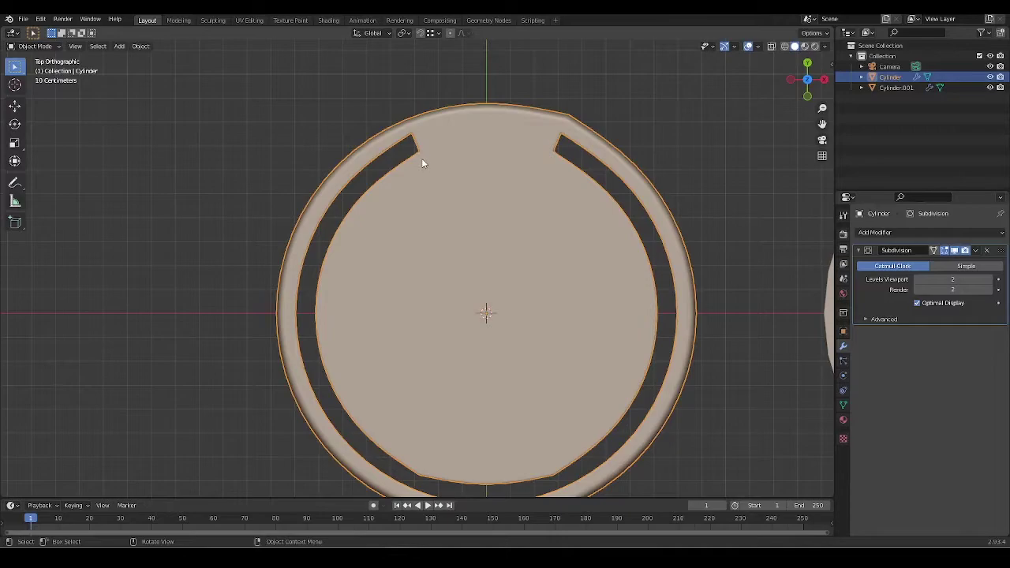
Step: Examine the edge flow around the slot end and across the inner disc in Edit Mode
{"action": "key", "text": "Tab"}
{"action": "scroll", "coordinate": [457, 171], "scroll_direction": "down", "scroll_amount": 4}
{"action": "scroll", "coordinate": [477, 220], "scroll_direction": "up", "scroll_amount": 4}
{"action": "middle_click_drag", "start_coordinate": [450, 249], "coordinate": [478, 241]}
{"action": "scroll", "coordinate": [441, 256], "scroll_direction": "up", "scroll_amount": 3}
{"action": "scroll", "coordinate": [426, 264], "scroll_direction": "up", "scroll_amount": 2}
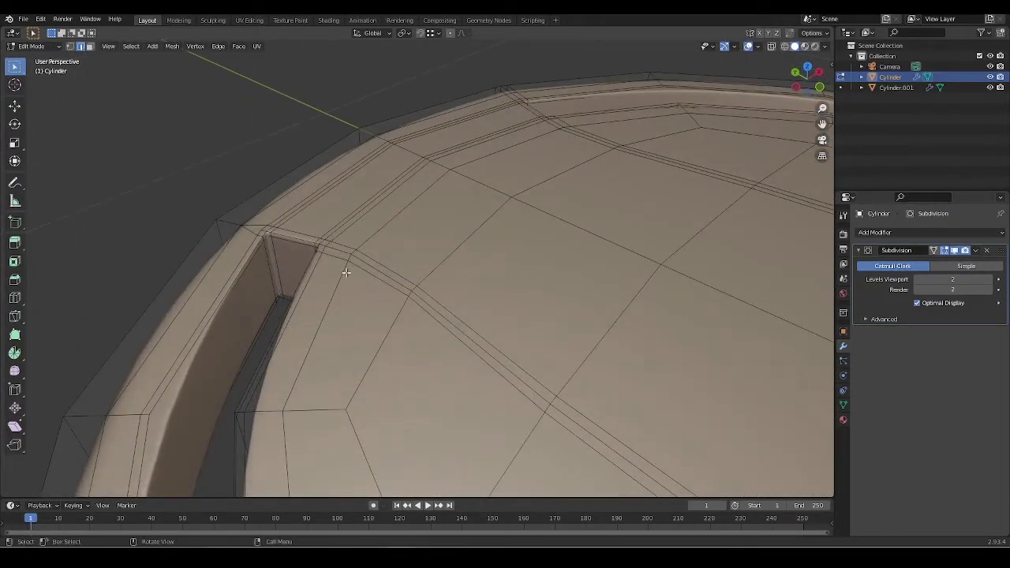
{"action": "scroll", "coordinate": [345, 272], "scroll_direction": "down", "scroll_amount": 4}
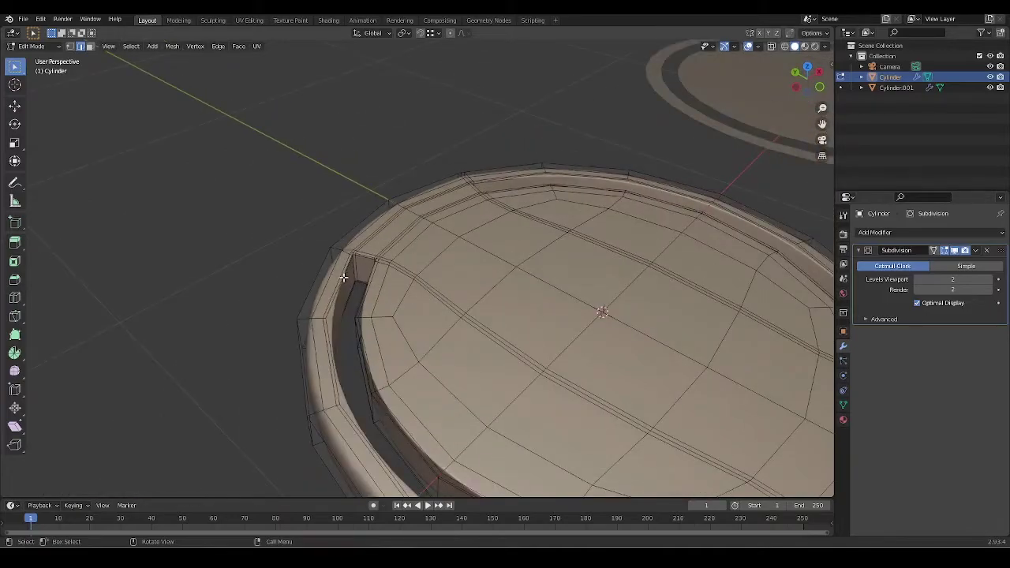
{"action": "scroll", "coordinate": [397, 306], "scroll_direction": "up", "scroll_amount": 3}
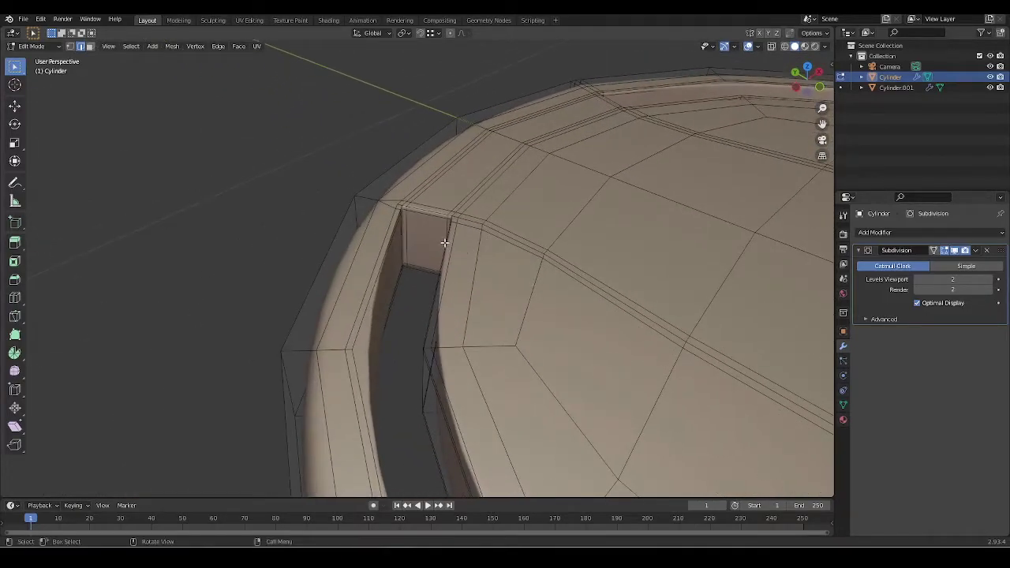
{"action": "scroll", "coordinate": [444, 243], "scroll_direction": "down", "scroll_amount": 4}
Step: Select the plain ringed disc beside the slotted one and inspect its octagonal cage and subdivided outline
{"action": "key", "text": "Tab"}
{"action": "key", "text": "KP_7"}
{"action": "scroll", "coordinate": [513, 272], "scroll_direction": "down", "scroll_amount": 4}
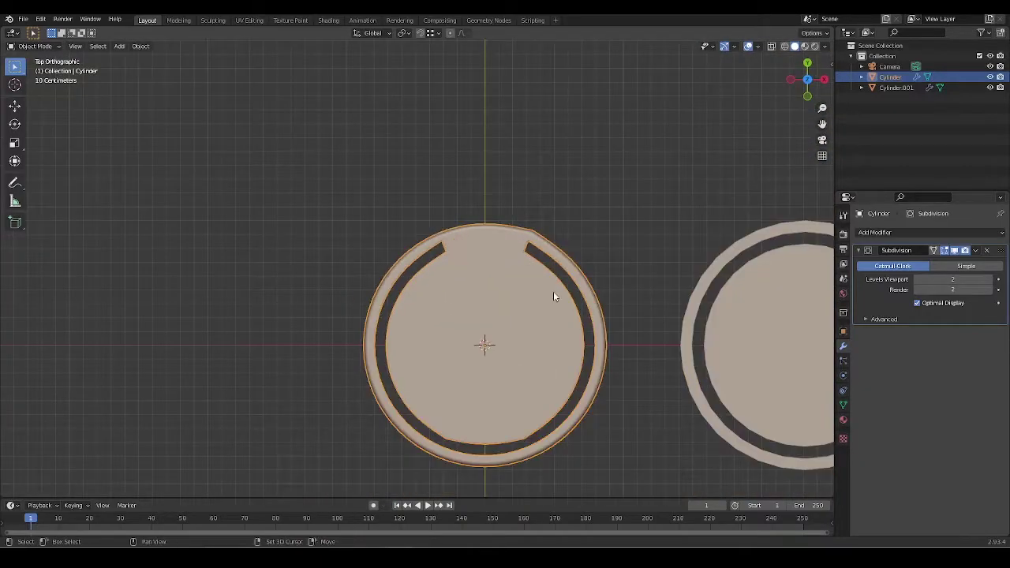
{"action": "middle_click_drag", "start_coordinate": [552, 292], "coordinate": [317, 204], "text": "shift"}
{"action": "left_click", "coordinate": [546, 222]}
{"action": "key", "text": "Tab"}
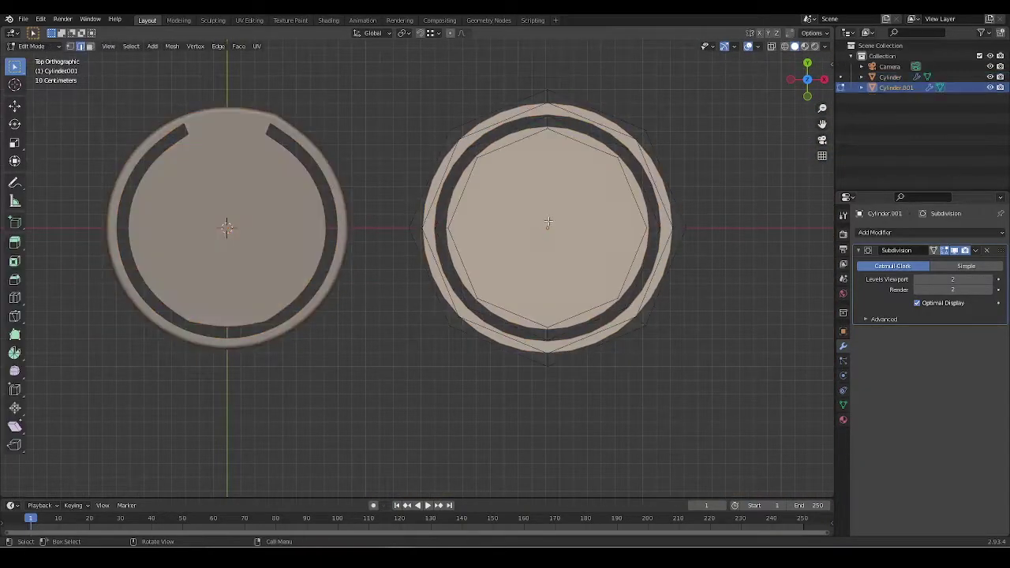
{"action": "key", "text": "Tab"}
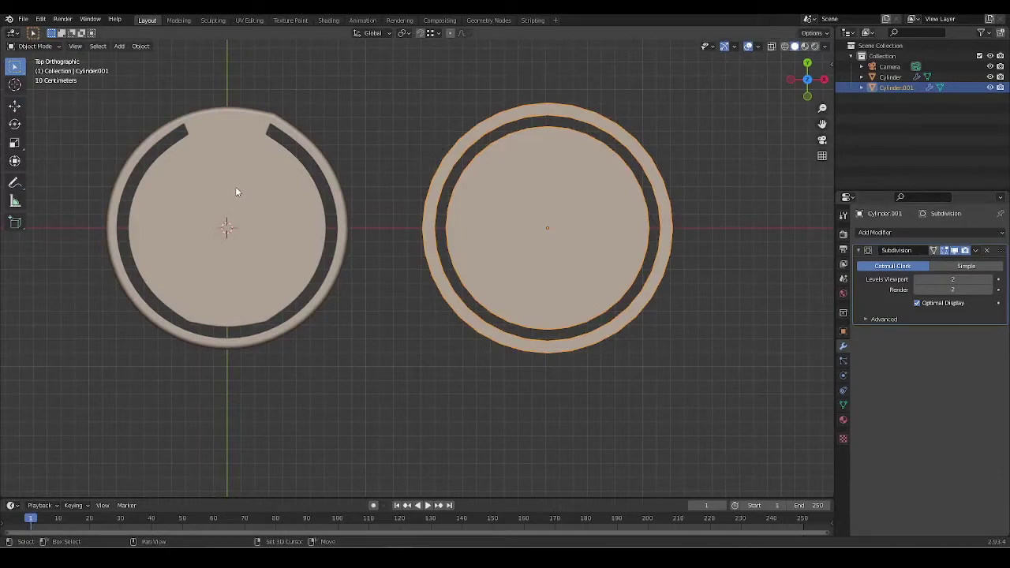
{"action": "middle_click_drag", "start_coordinate": [548, 195], "coordinate": [501, 267], "text": "shift"}
{"action": "scroll", "coordinate": [516, 260], "scroll_direction": "up", "scroll_amount": 4}
{"action": "scroll", "coordinate": [517, 260], "scroll_direction": "down", "scroll_amount": 3}
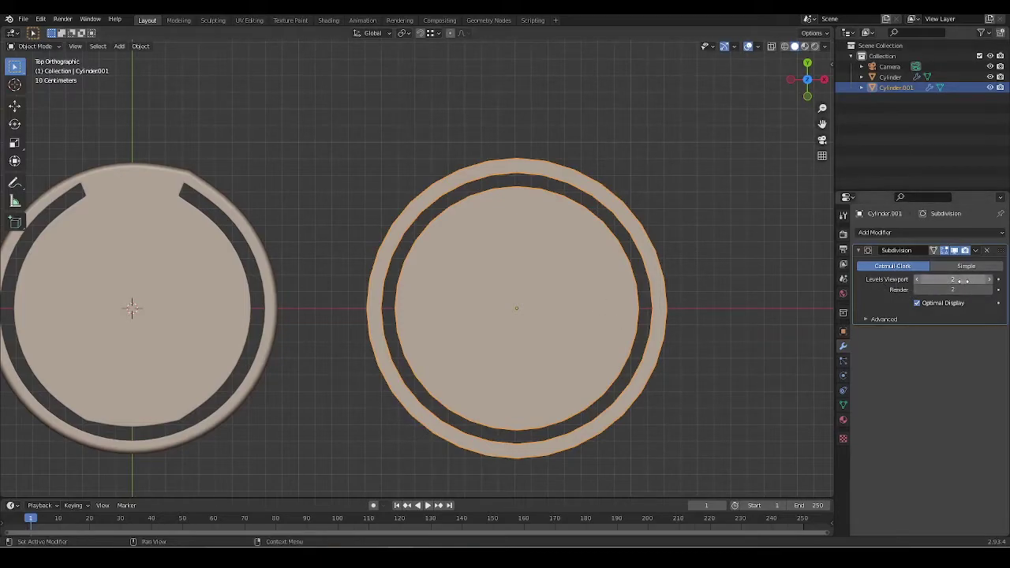
{"action": "scroll", "coordinate": [561, 282], "scroll_direction": "up", "scroll_amount": 2}
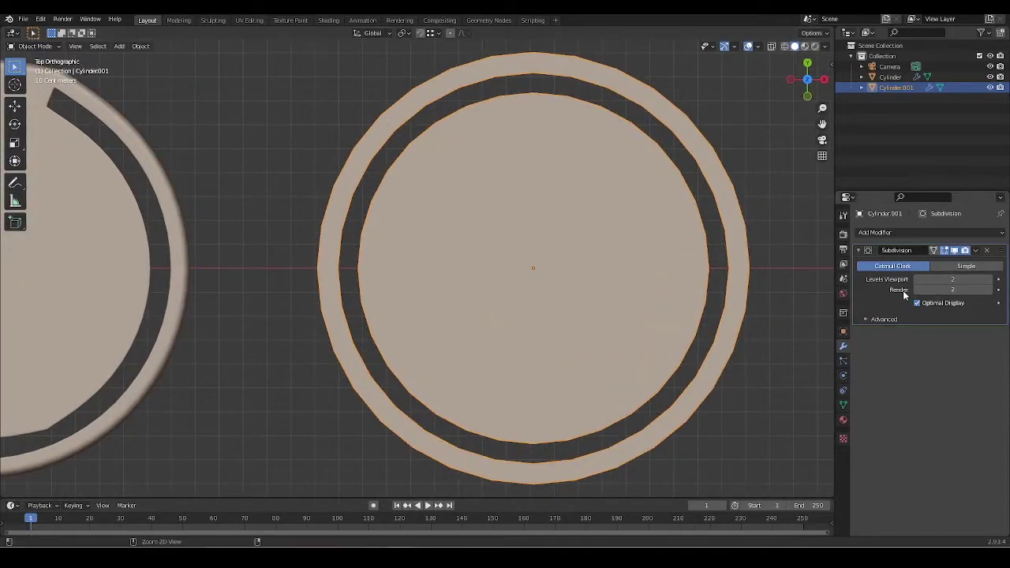
Step: Try applying the Subdivision modifier to the plain ringed disc while its centre is a single octagon face
{"action": "key", "text": "ctrl+a"}
{"action": "key", "text": "Tab"}
{"action": "scroll", "coordinate": [557, 290], "scroll_direction": "down", "scroll_amount": 4}
{"action": "key", "text": "Tab"}
{"action": "key", "text": "Tab"}
{"action": "key", "text": "Tab"}
{"action": "key", "text": "ctrl+2"}
Step: Split the inner octagon of the plain ringed disc into four quads by connecting opposite vertices through the centre
{"action": "key", "text": "Tab"}
{"action": "scroll", "coordinate": [522, 204], "scroll_direction": "up", "scroll_amount": 4}
{"action": "key", "text": "1"}
{"action": "left_click", "coordinate": [541, 410], "text": "shift"}
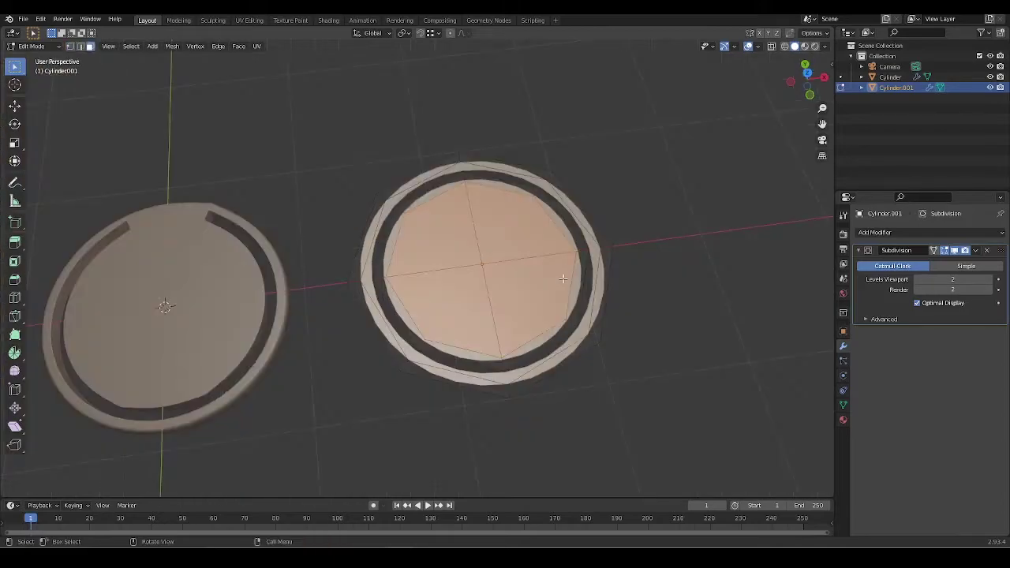
{"action": "scroll", "coordinate": [558, 274], "scroll_direction": "up", "scroll_amount": 4}
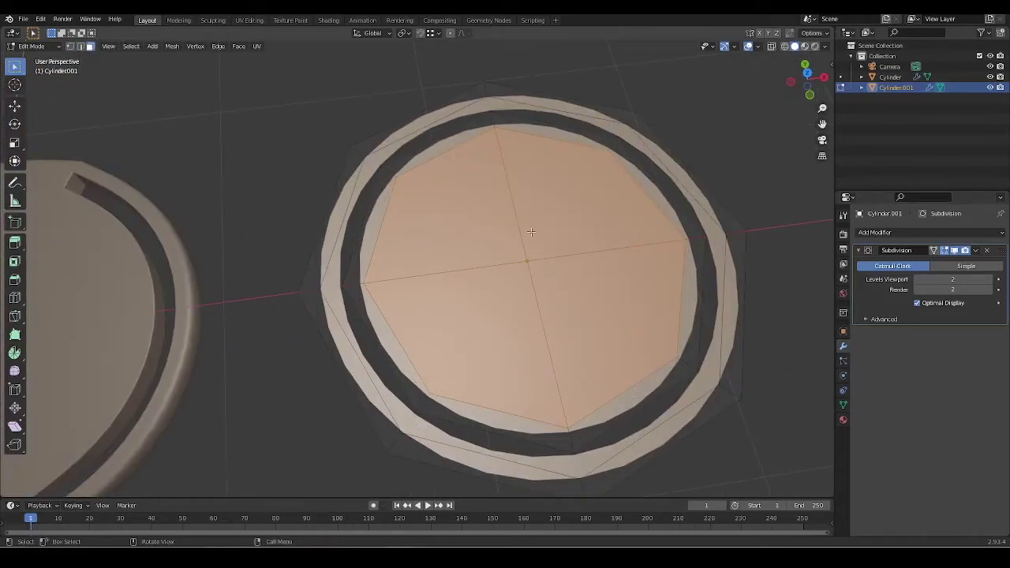
{"action": "key", "text": "KP_7"}
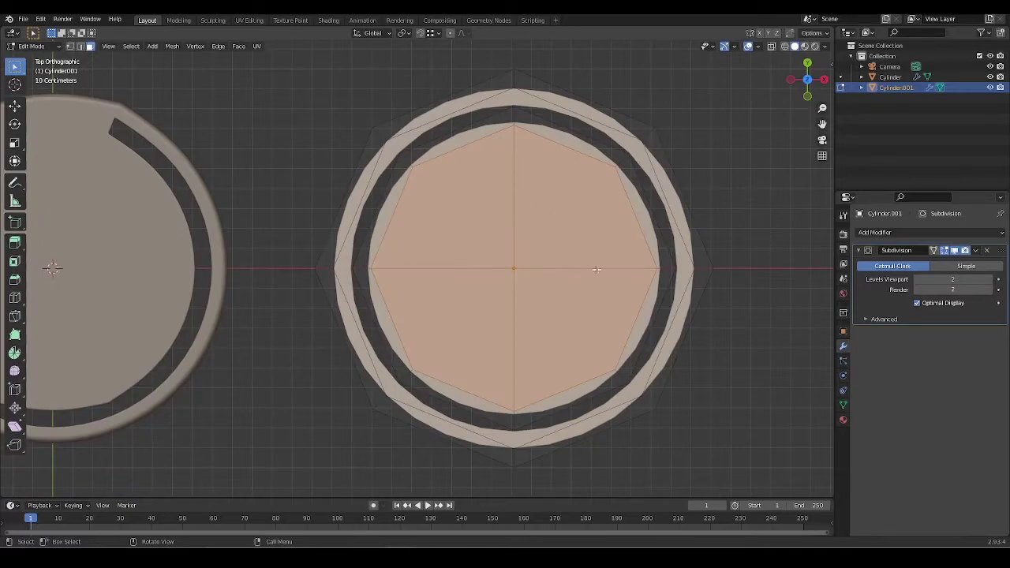
Step: Apply the Subdivision modifier to the plain ringed disc and show its dense mesh in Edit Mode
{"action": "key", "text": "Tab"}
{"action": "key", "text": "ctrl+a"}
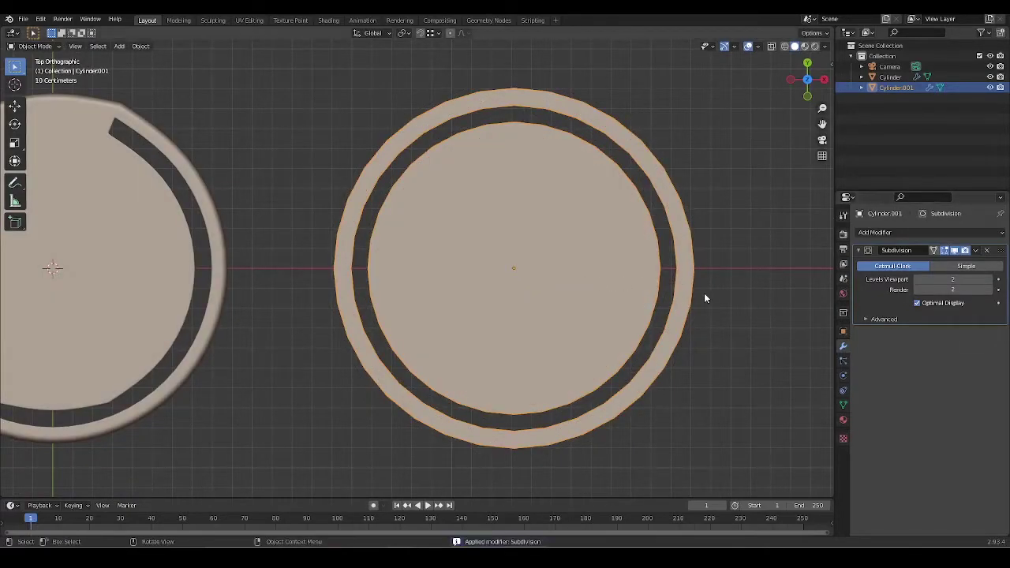
{"action": "key", "text": "ctrl+a"}
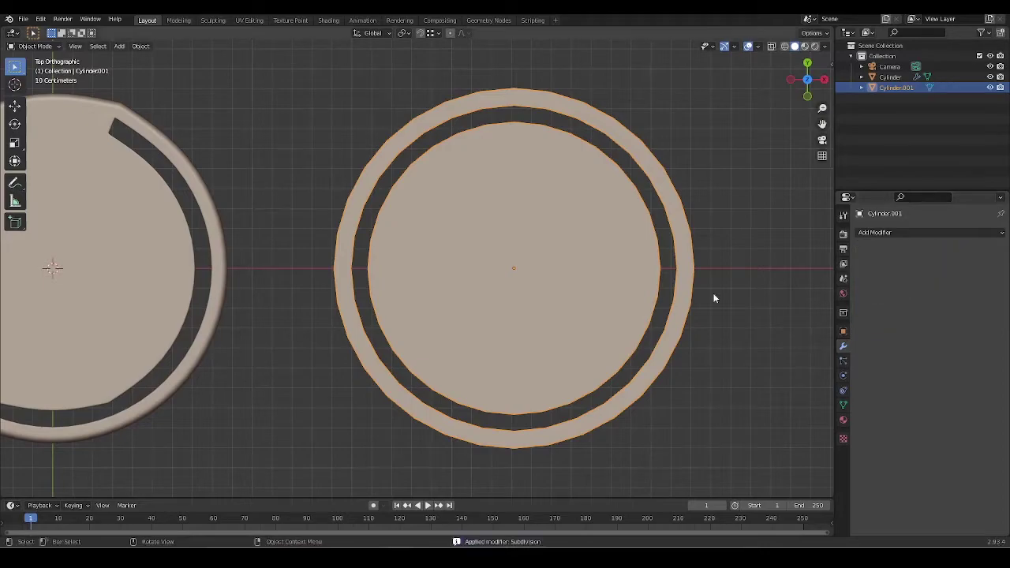
{"action": "key", "text": "Tab"}
{"action": "scroll", "coordinate": [570, 268], "scroll_direction": "down", "scroll_amount": 2}
{"action": "scroll", "coordinate": [570, 268], "scroll_direction": "up", "scroll_amount": 3}
{"action": "middle_click_drag", "start_coordinate": [523, 201], "coordinate": [506, 264], "text": "shift"}
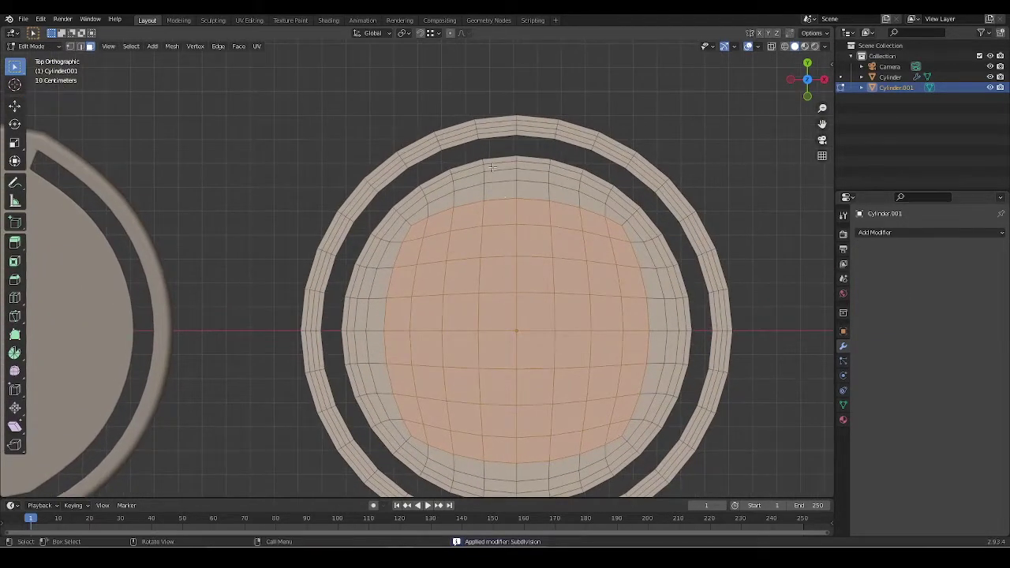
Step: Fill the gap between the inner disc and the outer ring with four faces to form the bridge
{"action": "key", "text": "2"}
{"action": "key", "text": "alt+a"}
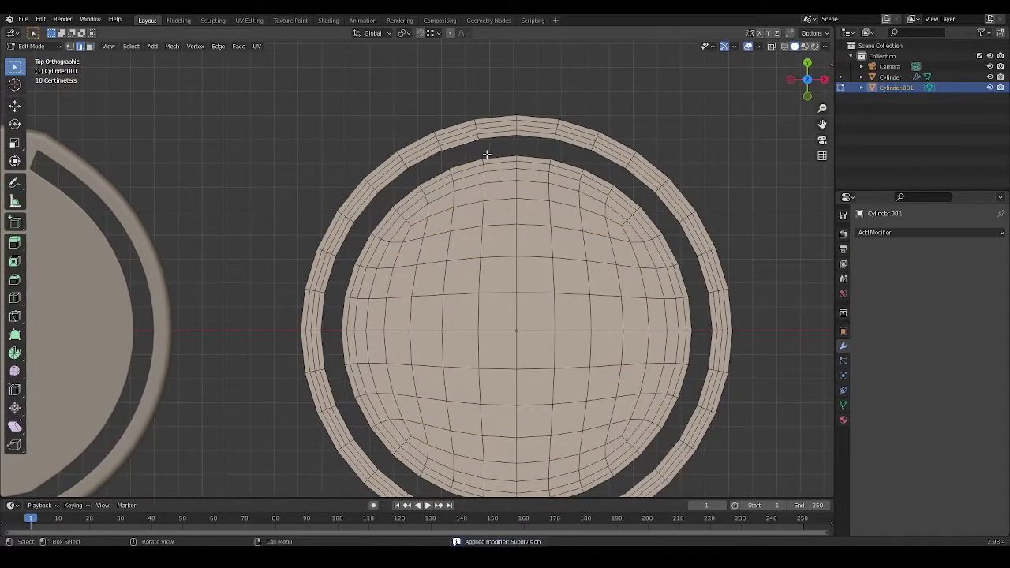
{"action": "left_click", "coordinate": [486, 153]}
{"action": "key", "text": "f"}
{"action": "key", "text": "f"}
{"action": "key", "text": "f"}
{"action": "key", "text": "f"}
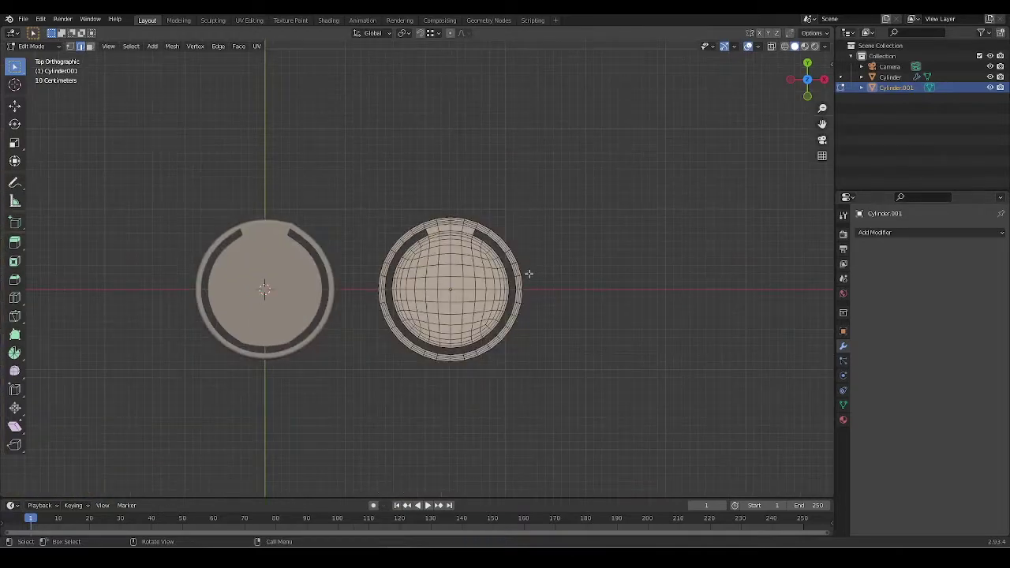
Step: Compare the outline and mesh of the original slotted disc with those of the newly bridged disc from above
{"action": "scroll", "coordinate": [445, 239], "scroll_direction": "up", "scroll_amount": 5}
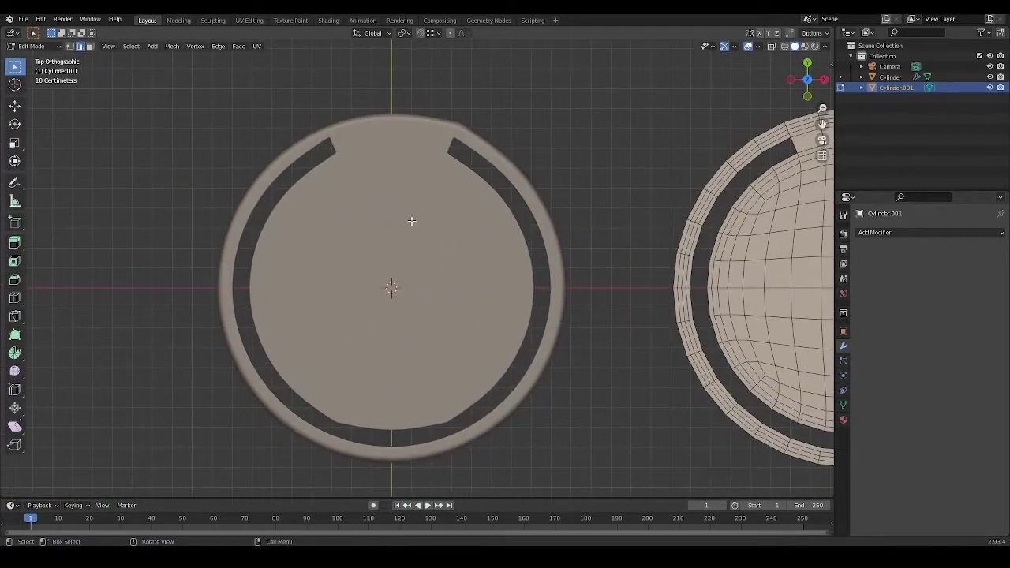
{"action": "scroll", "coordinate": [472, 239], "scroll_direction": "down", "scroll_amount": 5}
{"action": "key", "text": "Tab"}
{"action": "left_click", "coordinate": [434, 272]}
{"action": "key", "text": "ctrl+2"}
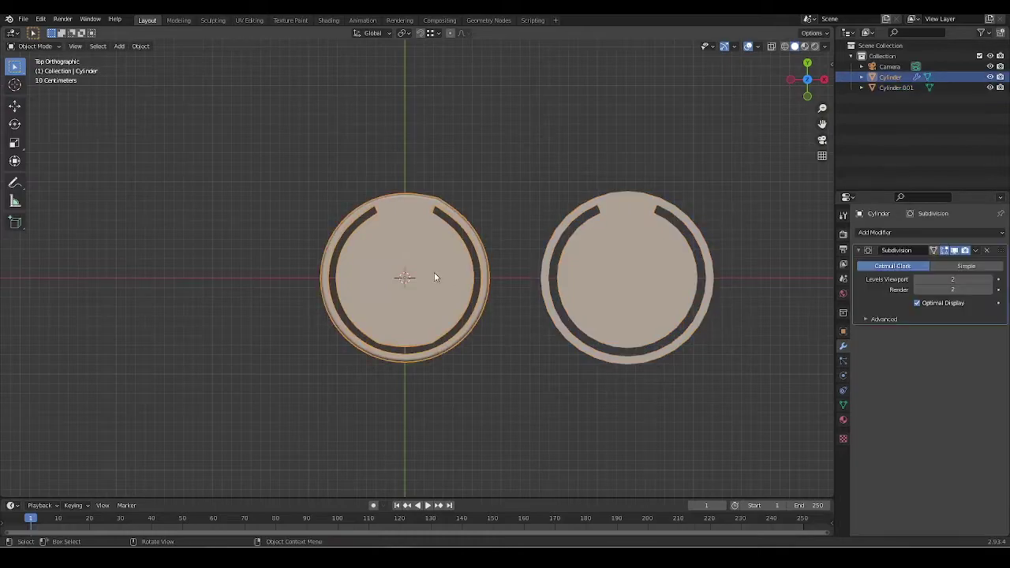
{"action": "key", "text": "Tab"}
{"action": "scroll", "coordinate": [446, 288], "scroll_direction": "up", "scroll_amount": 4}
{"action": "middle_click_drag", "start_coordinate": [450, 296], "coordinate": [374, 285], "text": "shift"}
{"action": "middle_click_drag", "start_coordinate": [538, 300], "coordinate": [370, 299], "text": "shift"}
{"action": "key", "text": "Tab"}
{"action": "left_click", "coordinate": [597, 267]}
{"action": "key", "text": "Tab"}
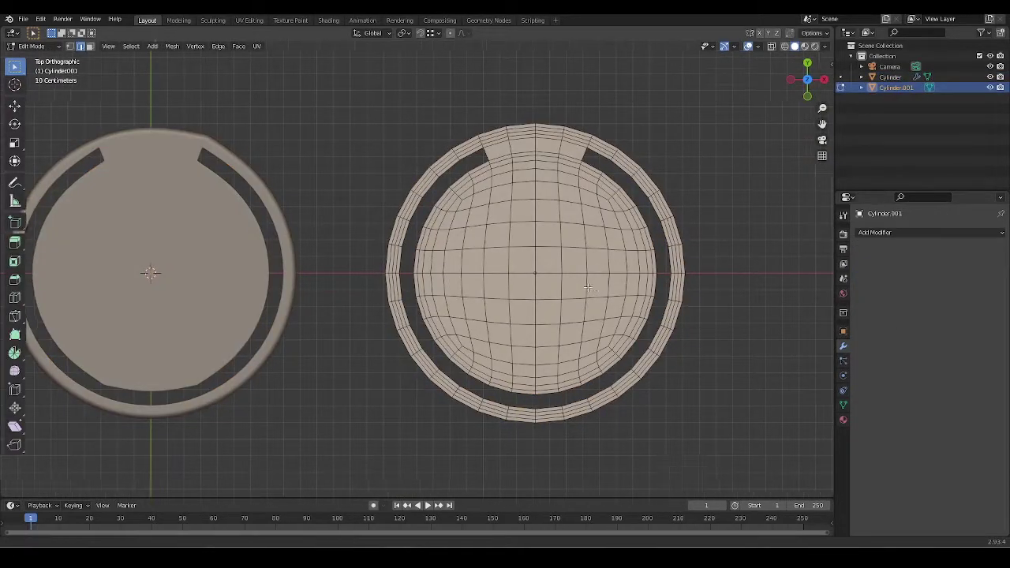
Step: Add a level 2 Subdivision modifier to the newly bridged disc
{"action": "middle_click_drag", "start_coordinate": [595, 287], "coordinate": [542, 298], "text": "shift"}
{"action": "middle_click_drag", "start_coordinate": [484, 249], "coordinate": [585, 309]}
{"action": "key", "text": "Tab"}
{"action": "key", "text": "ctrl+2"}
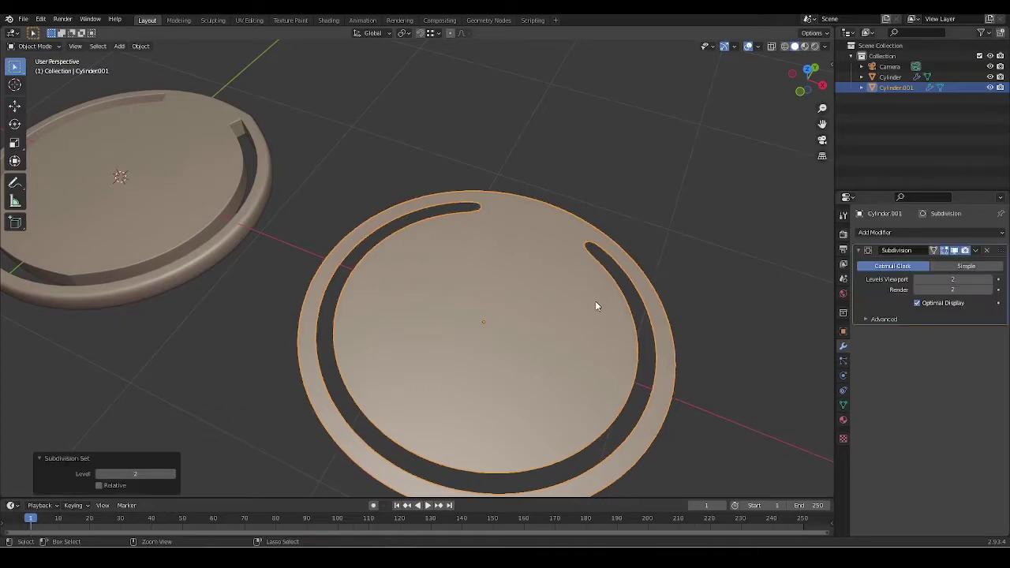
Step: Thicken the bridged disc with a Solidify modifier, increase its thickness and apply it
{"action": "key", "text": "q"}
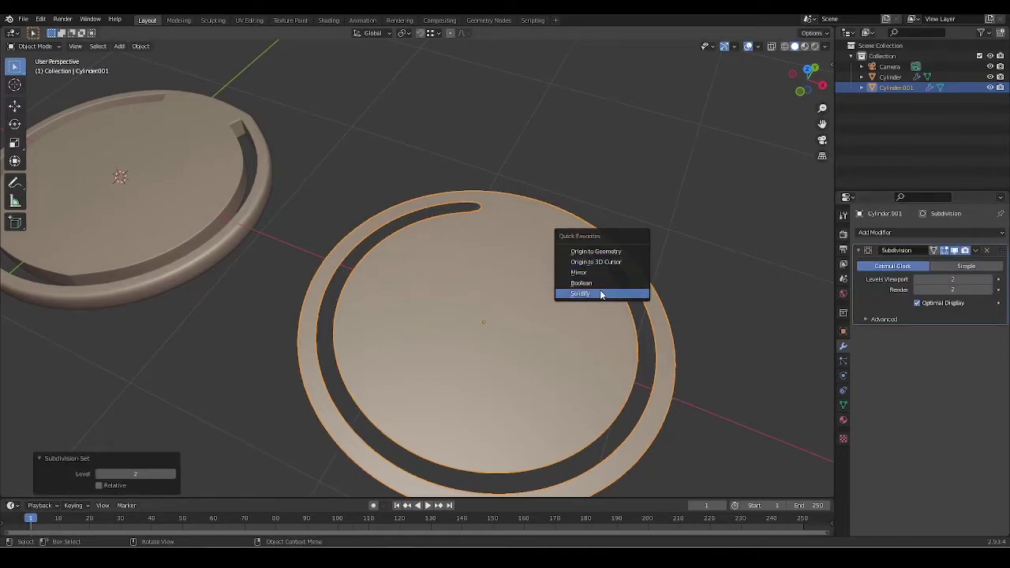
{"action": "left_click", "coordinate": [599, 293]}
{"action": "middle_click_drag", "start_coordinate": [640, 311], "coordinate": [727, 259]}
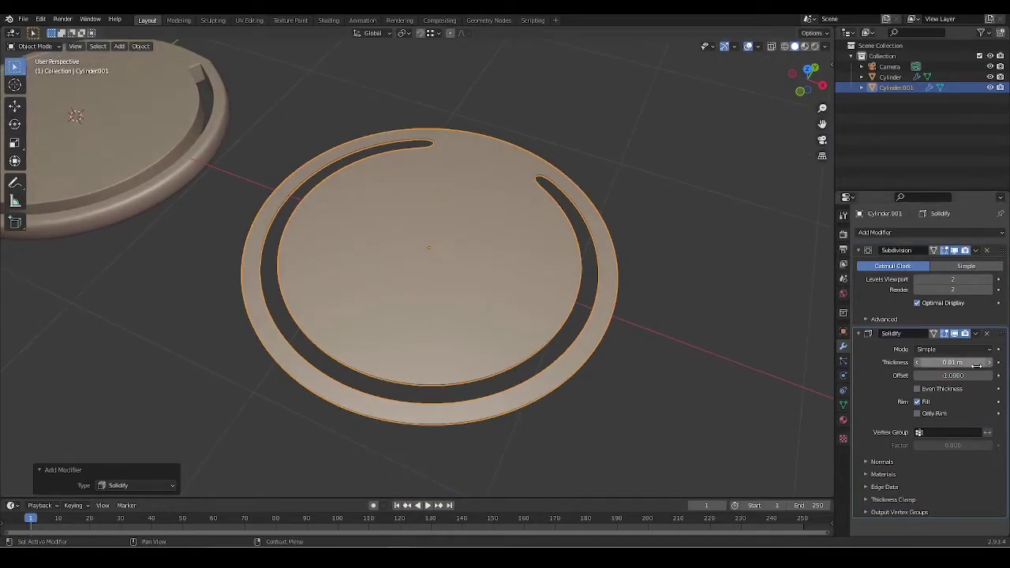
{"action": "left_click_drag", "start_coordinate": [952, 362], "coordinate": [999, 362]}
{"action": "middle_click_drag", "start_coordinate": [789, 378], "coordinate": [782, 345]}
{"action": "key", "text": "ctrl+a"}
{"action": "middle_click_drag", "start_coordinate": [667, 331], "coordinate": [457, 204]}
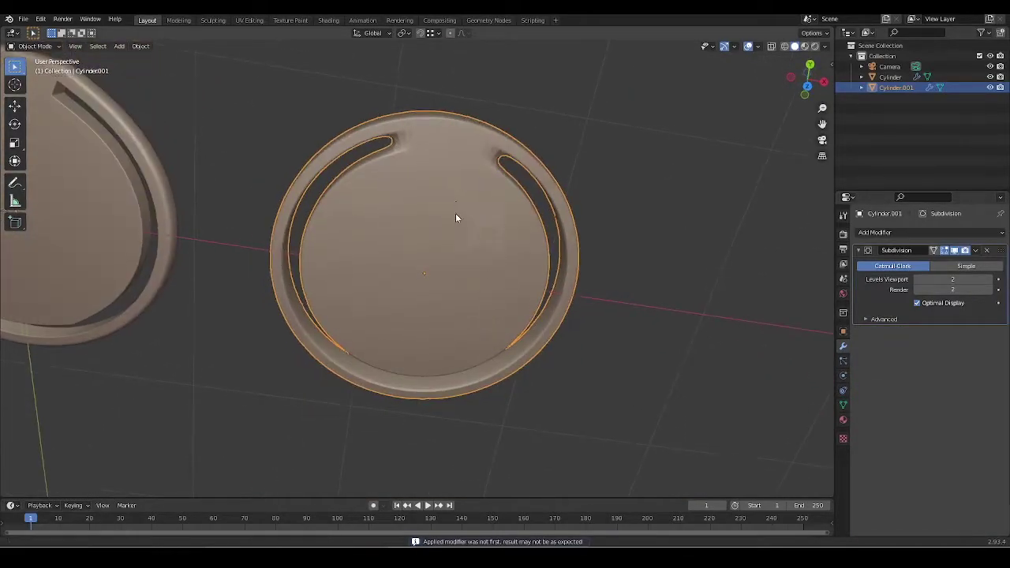
Step: Examine the thickened disc's slot ends and smoothed surface against the original slotted disc
{"action": "scroll", "coordinate": [468, 251], "scroll_direction": "up", "scroll_amount": 4}
{"action": "scroll", "coordinate": [469, 251], "scroll_direction": "down", "scroll_amount": 5}
{"action": "middle_click_drag", "start_coordinate": [468, 252], "coordinate": [425, 242]}
{"action": "scroll", "coordinate": [425, 243], "scroll_direction": "up", "scroll_amount": 4}
{"action": "scroll", "coordinate": [425, 245], "scroll_direction": "down", "scroll_amount": 5}
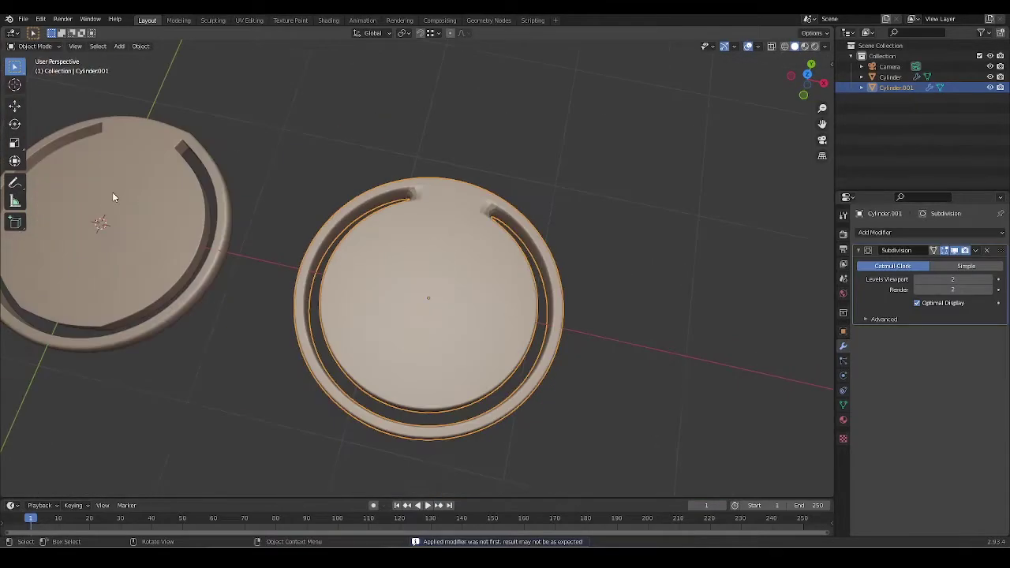
{"action": "scroll", "coordinate": [350, 241], "scroll_direction": "up", "scroll_amount": 7}
{"action": "key", "text": "ctrl+KP_1"}
{"action": "middle_click_drag", "start_coordinate": [457, 193], "coordinate": [509, 254]}
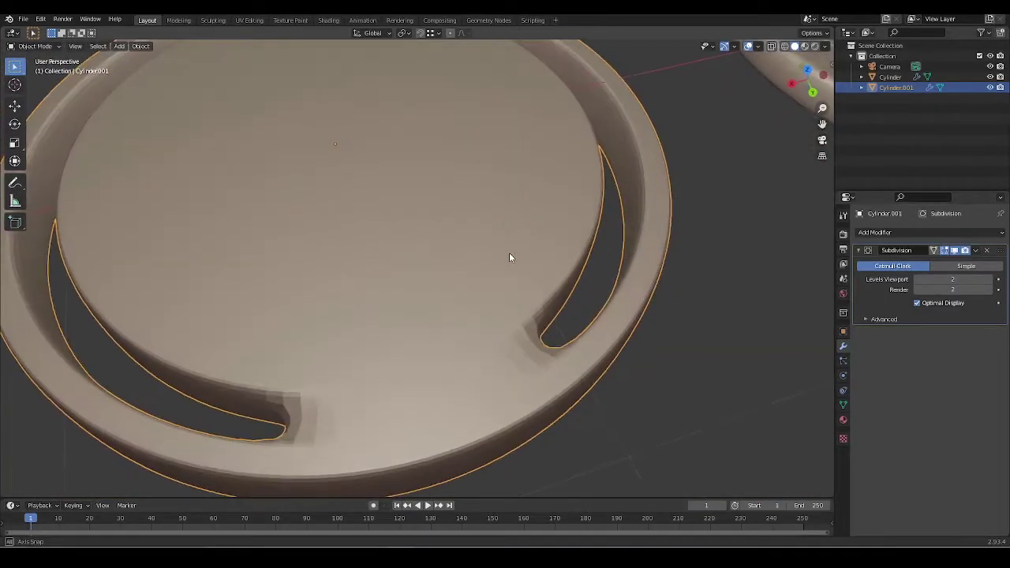
Step: Cut a support loop across the bridge beside the slot's left end, sliding it to a factor of 0.812
{"action": "key", "text": "KP_7"}
{"action": "key", "text": "Tab"}
{"action": "scroll", "coordinate": [424, 143], "scroll_direction": "up", "scroll_amount": 4}
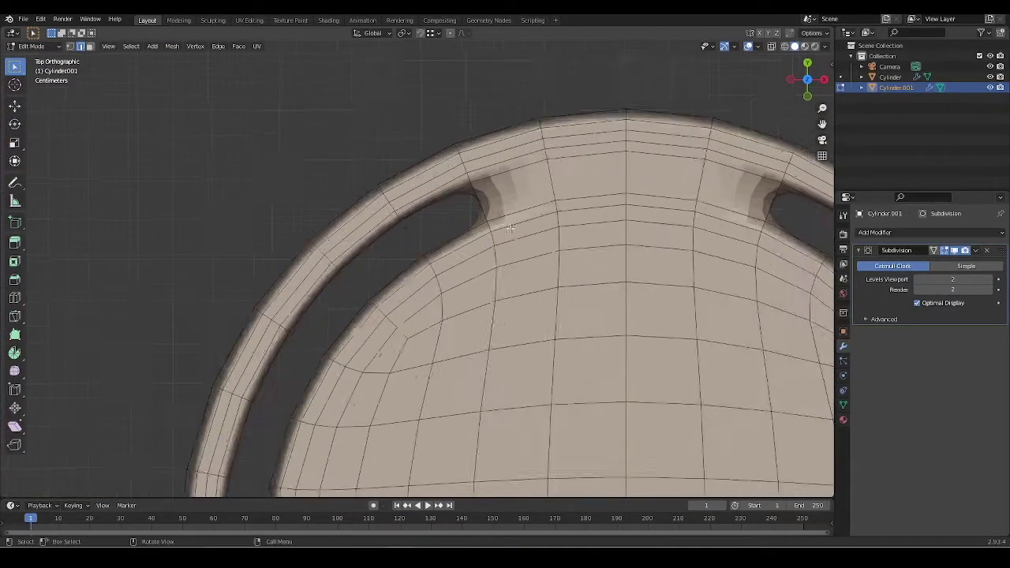
{"action": "scroll", "coordinate": [473, 237], "scroll_direction": "down", "scroll_amount": 4}
{"action": "scroll", "coordinate": [488, 260], "scroll_direction": "up", "scroll_amount": 3}
{"action": "scroll", "coordinate": [489, 260], "scroll_direction": "up", "scroll_amount": 1}
{"action": "key", "text": "ctrl+r"}
{"action": "left_click", "coordinate": [391, 202]}
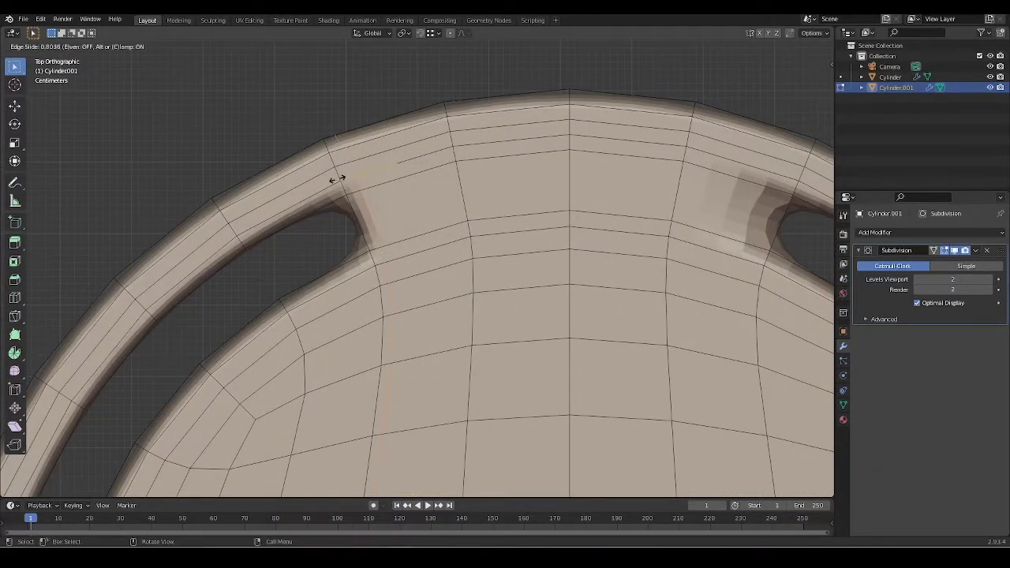
{"action": "left_click", "coordinate": [337, 179]}
Step: Try cutting a matching support loop across the bridge beside the slot's right end
{"action": "scroll", "coordinate": [710, 198], "scroll_direction": "down", "scroll_amount": 3}
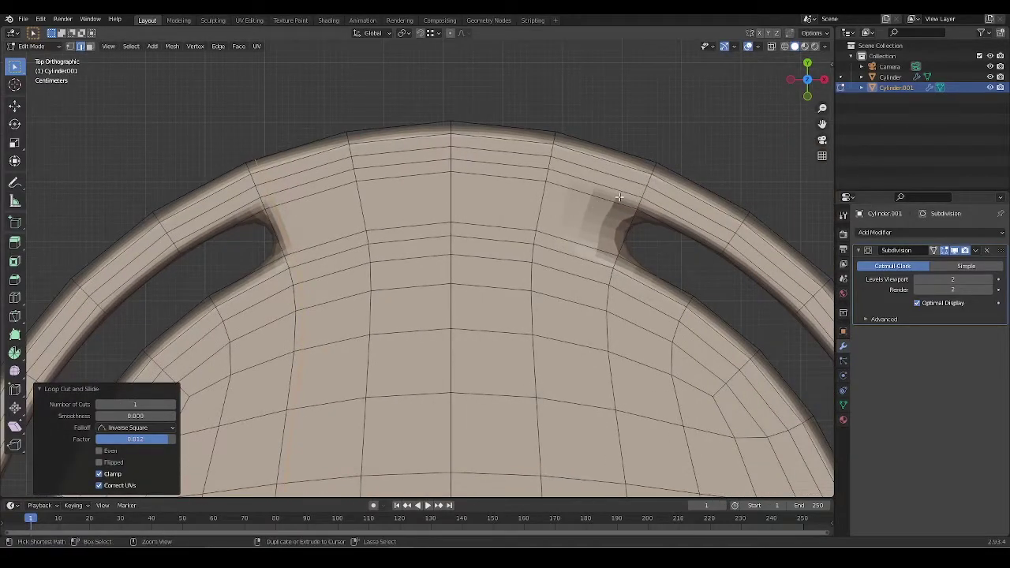
{"action": "key", "text": "ctrl+r"}
{"action": "left_click", "coordinate": [627, 198]}
{"action": "left_click", "coordinate": [659, 197]}
Step: Switch the viewport to wireframe shading with the full disc in view from above
{"action": "key", "text": "z"}
{"action": "left_click", "coordinate": [607, 298]}
{"action": "key", "text": "z"}
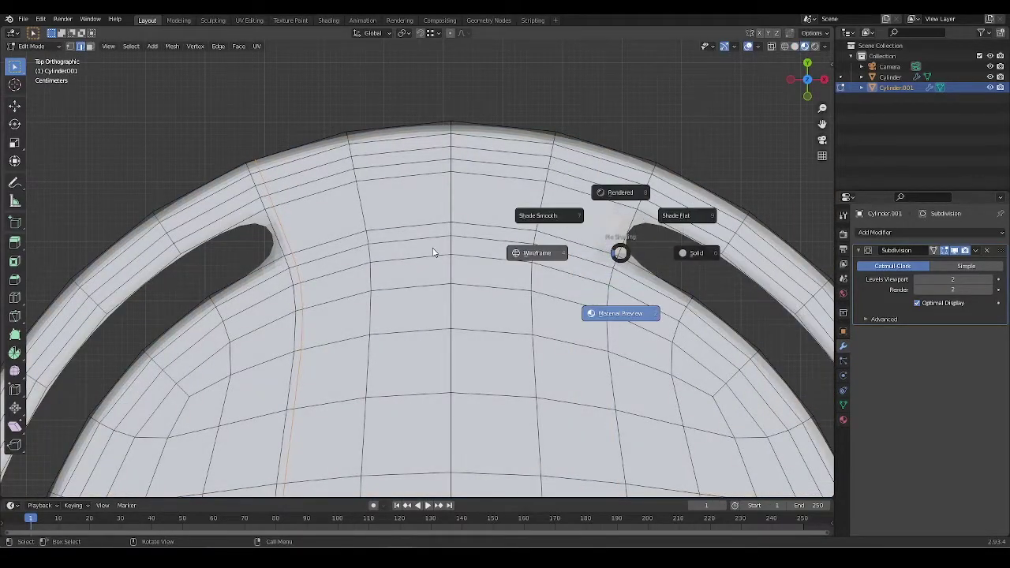
{"action": "left_click", "coordinate": [433, 253]}
{"action": "scroll", "coordinate": [544, 266], "scroll_direction": "down", "scroll_amount": 5}
{"action": "scroll", "coordinate": [539, 334], "scroll_direction": "down", "scroll_amount": 4}
{"action": "middle_click_drag", "start_coordinate": [503, 332], "coordinate": [526, 227], "text": "shift"}
{"action": "key", "text": "Tab"}
{"action": "key", "text": "Tab"}
{"action": "key", "text": "q"}
{"action": "left_click", "coordinate": [405, 197]}
{"action": "key", "text": "Tab"}
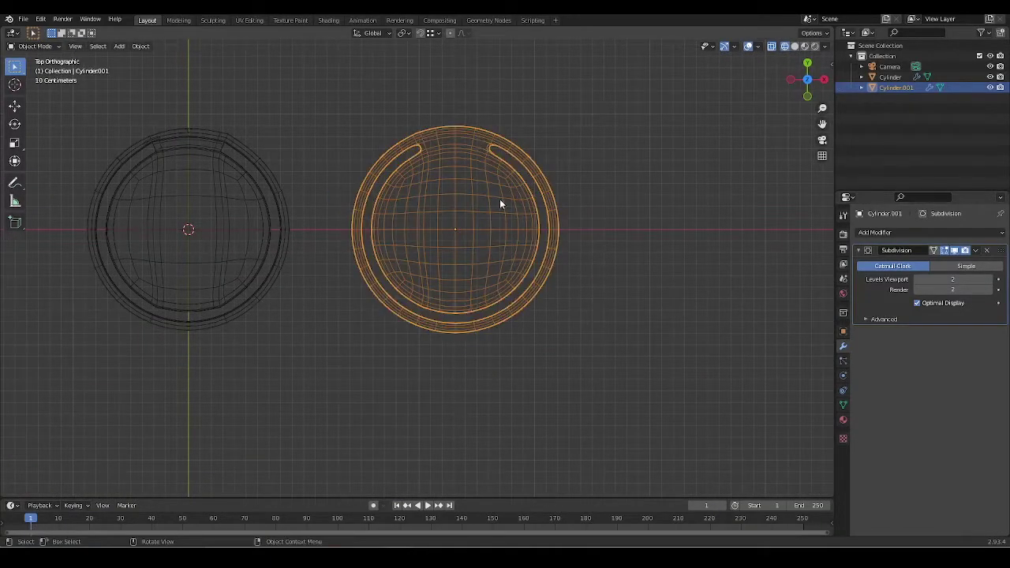
{"action": "key", "text": "z"}
{"action": "left_click", "coordinate": [497, 211]}
Step: Delete the right half of the thickened disc's mesh and return to solid shading
{"action": "key", "text": "Tab"}
{"action": "key", "text": "alt+a"}
{"action": "left_click_drag", "start_coordinate": [624, 104], "coordinate": [459, 380]}
{"action": "key", "text": "x"}
{"action": "left_click", "coordinate": [647, 274]}
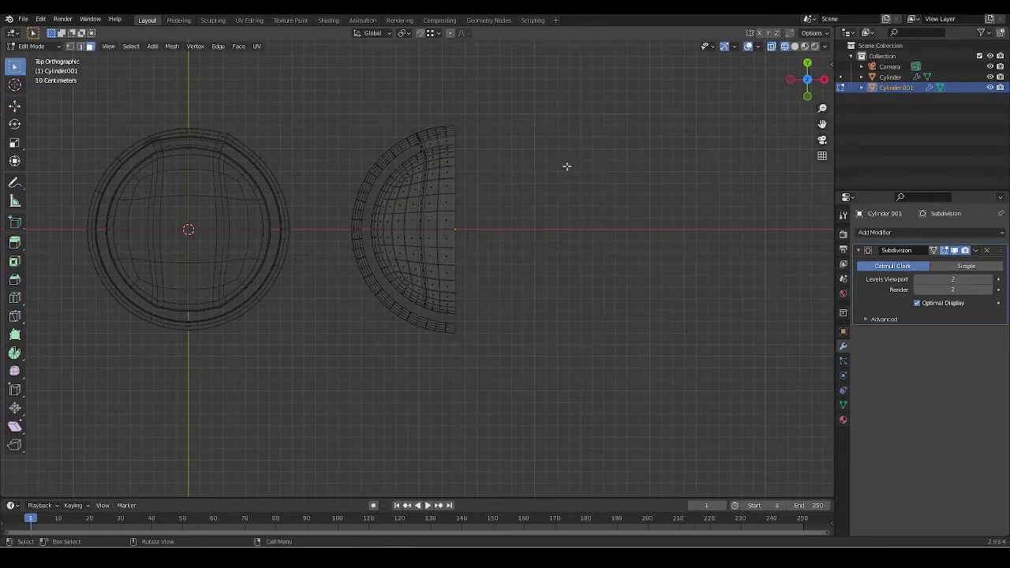
{"action": "scroll", "coordinate": [471, 173], "scroll_direction": "up", "scroll_amount": 5}
{"action": "scroll", "coordinate": [460, 202], "scroll_direction": "down", "scroll_amount": 2}
{"action": "key", "text": "Tab"}
{"action": "key", "text": "z"}
{"action": "left_click", "coordinate": [733, 227]}
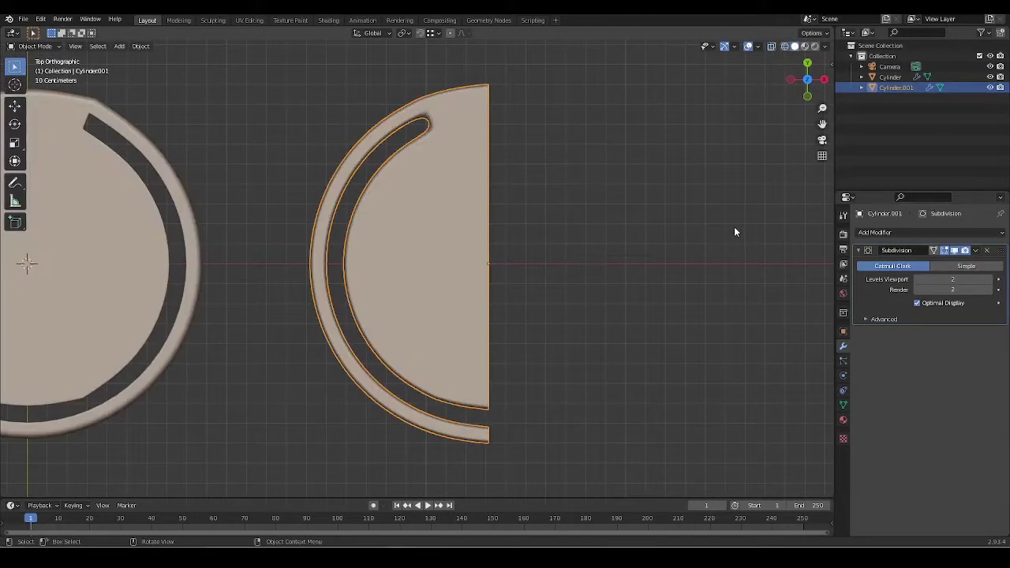
Step: Cut a support loop on the ring side of the slot's end and slide it close to the end edge
{"action": "scroll", "coordinate": [408, 171], "scroll_direction": "up", "scroll_amount": 3}
{"action": "middle_click_drag", "start_coordinate": [409, 171], "coordinate": [440, 337], "text": "shift"}
{"action": "key", "text": "Tab"}
{"action": "middle_click_drag", "start_coordinate": [502, 168], "coordinate": [434, 253], "text": "ctrl"}
{"action": "key", "text": "ctrl+r"}
{"action": "left_click", "coordinate": [438, 222]}
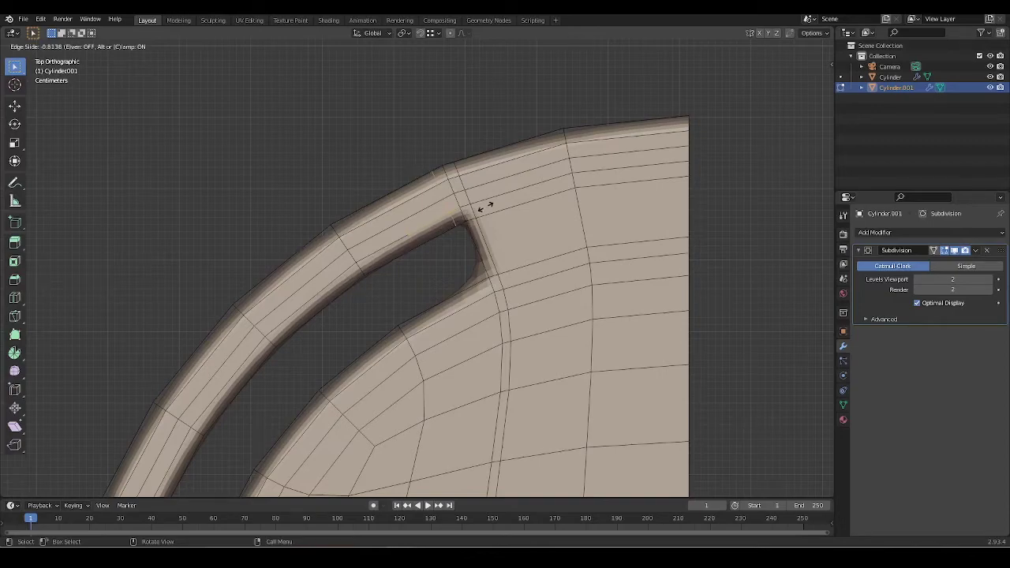
{"action": "left_click", "coordinate": [488, 206]}
{"action": "key", "text": "g"}
{"action": "key", "text": "g"}
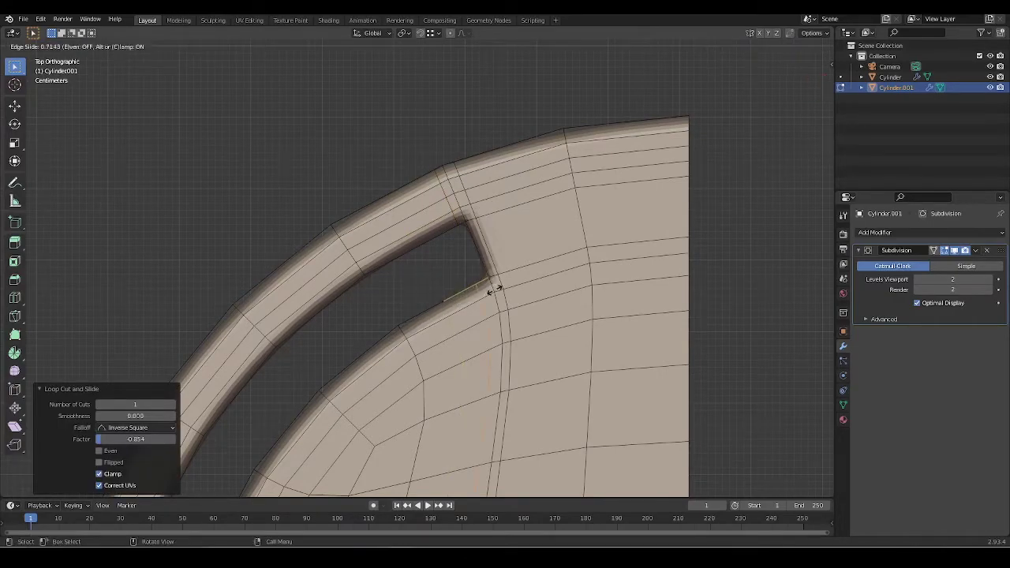
{"action": "left_click", "coordinate": [494, 288]}
Step: Hide the subdivision in the viewport, then cut a mid-height loop around the slot's inner walls and bevel it into two support loops
{"action": "middle_click_drag", "start_coordinate": [428, 275], "coordinate": [482, 238]}
{"action": "key", "text": "Tab"}
{"action": "left_click", "coordinate": [954, 251]}
{"action": "key", "text": "Tab"}
{"action": "middle_click_drag", "start_coordinate": [496, 192], "coordinate": [445, 221]}
{"action": "key", "text": "ctrl+r"}
{"action": "left_click", "coordinate": [446, 220]}
{"action": "right_click", "coordinate": [474, 203]}
{"action": "key", "text": "ctrl+b"}
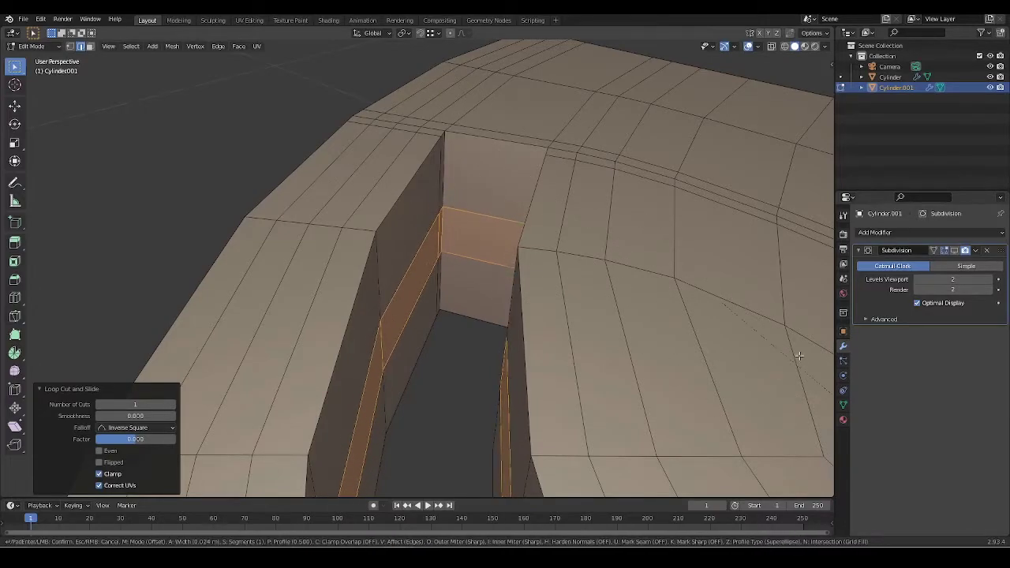
{"action": "left_click", "coordinate": [504, 128]}
Step: Cut a loop through the middle of the slot's end wall and bevel it into two support loops near the corners
{"action": "scroll", "coordinate": [507, 152], "scroll_direction": "down", "scroll_amount": 5}
{"action": "middle_click_drag", "start_coordinate": [470, 250], "coordinate": [423, 218]}
{"action": "scroll", "coordinate": [426, 217], "scroll_direction": "up", "scroll_amount": 5}
{"action": "middle_click_drag", "start_coordinate": [449, 153], "coordinate": [460, 257], "text": "shift"}
{"action": "middle_click_drag", "start_coordinate": [459, 256], "coordinate": [589, 280]}
{"action": "left_click", "coordinate": [473, 324]}
{"action": "right_click", "coordinate": [474, 324]}
{"action": "key", "text": "ctrl+b"}
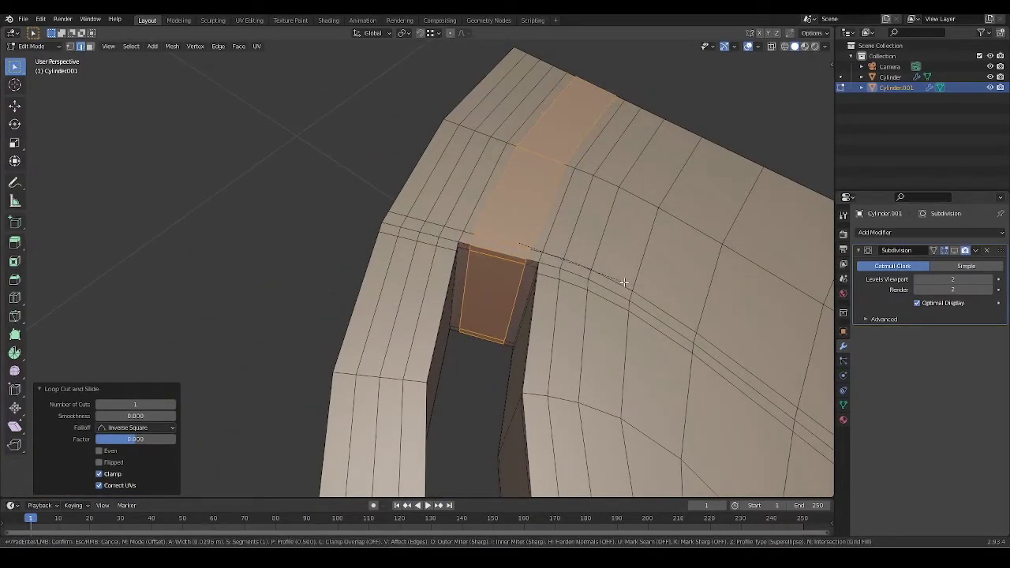
{"action": "left_click", "coordinate": [620, 276]}
Step: Show the subdivision in the viewport again and inspect the half disc's slot end
{"action": "middle_click_drag", "start_coordinate": [620, 275], "coordinate": [575, 284]}
{"action": "scroll", "coordinate": [465, 256], "scroll_direction": "down", "scroll_amount": 3}
{"action": "left_click", "coordinate": [954, 250]}
{"action": "key", "text": "Tab"}
{"action": "middle_click_drag", "start_coordinate": [491, 313], "coordinate": [514, 289]}
{"action": "scroll", "coordinate": [514, 293], "scroll_direction": "up", "scroll_amount": 3}
{"action": "middle_click_drag", "start_coordinate": [511, 182], "coordinate": [462, 239]}
{"action": "right_click", "coordinate": [500, 289]}
{"action": "left_click", "coordinate": [500, 290]}
{"action": "scroll", "coordinate": [494, 341], "scroll_direction": "down", "scroll_amount": 3}
{"action": "scroll", "coordinate": [478, 335], "scroll_direction": "down", "scroll_amount": 2}
{"action": "middle_click_drag", "start_coordinate": [456, 365], "coordinate": [493, 222], "text": "shift"}
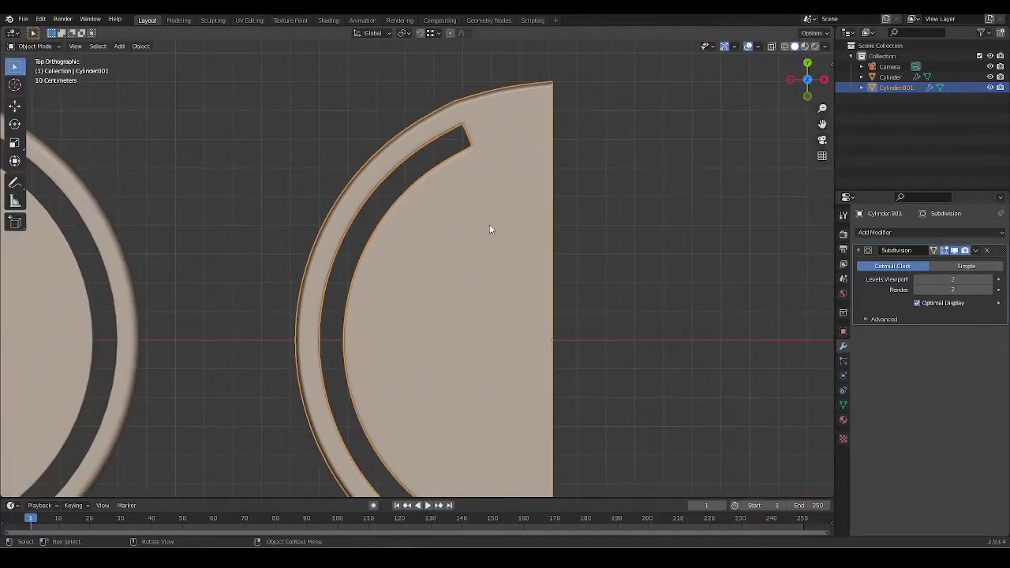
{"action": "scroll", "coordinate": [454, 292], "scroll_direction": "down", "scroll_amount": 2}
{"action": "middle_click_drag", "start_coordinate": [448, 301], "coordinate": [471, 251], "text": "shift"}
Step: Examine the support edges running down the ring's outer wall beside the slot end and the curvature shading around them
{"action": "key", "text": "Tab"}
{"action": "middle_click_drag", "start_coordinate": [388, 284], "coordinate": [412, 347], "text": "shift"}
{"action": "scroll", "coordinate": [411, 347], "scroll_direction": "up", "scroll_amount": 3}
{"action": "key", "text": "KP_1"}
{"action": "middle_click_drag", "start_coordinate": [415, 214], "coordinate": [505, 208]}
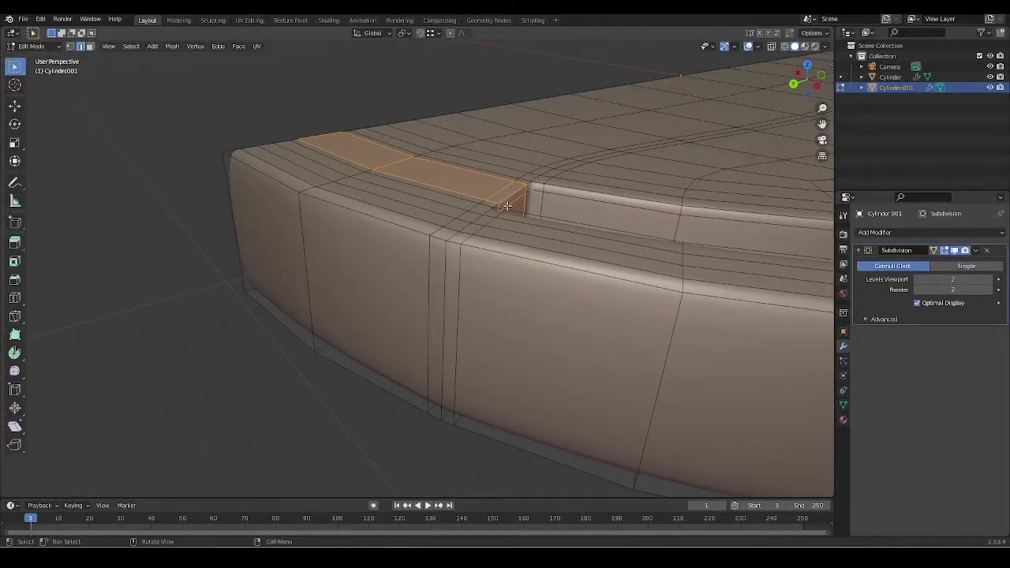
{"action": "left_click", "coordinate": [461, 307]}
{"action": "middle_click_drag", "start_coordinate": [461, 307], "coordinate": [543, 241]}
{"action": "key", "text": "Tab"}
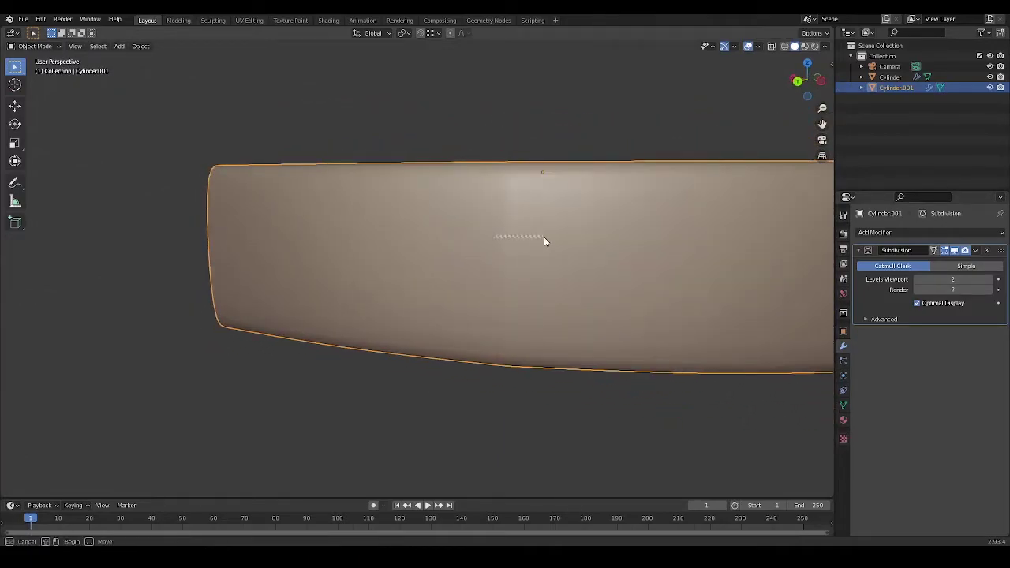
{"action": "middle_click_drag", "start_coordinate": [499, 307], "coordinate": [386, 295]}
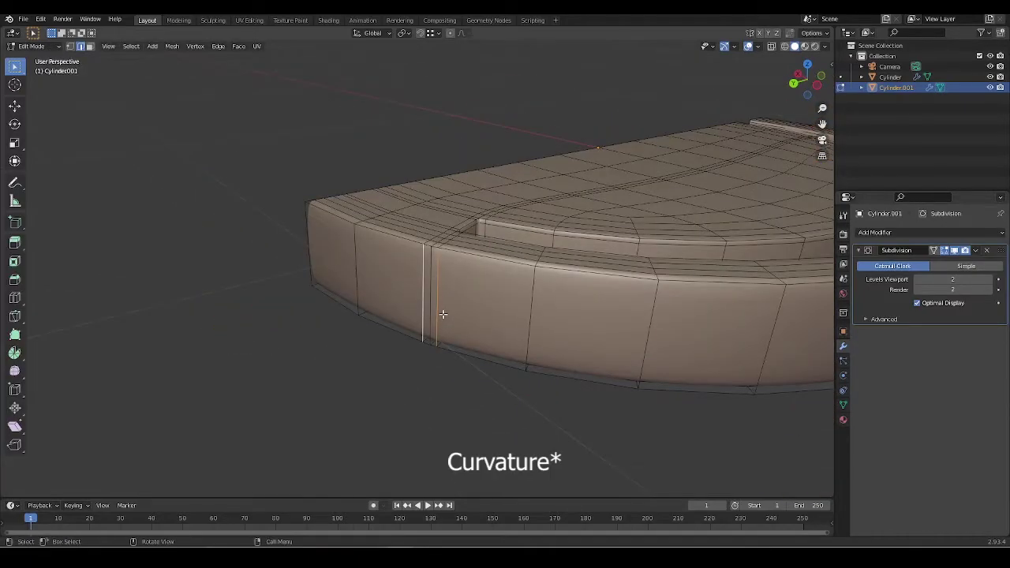
{"action": "scroll", "coordinate": [362, 283], "scroll_direction": "up", "scroll_amount": 3}
{"action": "middle_click_drag", "start_coordinate": [432, 323], "coordinate": [302, 343]}
{"action": "key", "text": "Tab"}
{"action": "key", "text": "Tab"}
{"action": "scroll", "coordinate": [302, 342], "scroll_direction": "down", "scroll_amount": 4}
Step: Reroute the support edges diagonally around the slot's outer corner and dissolve the edge between them
{"action": "key", "text": "KP_7"}
{"action": "scroll", "coordinate": [499, 194], "scroll_direction": "up", "scroll_amount": 5}
{"action": "middle_click_drag", "start_coordinate": [393, 240], "coordinate": [405, 318], "text": "shift"}
{"action": "scroll", "coordinate": [454, 303], "scroll_direction": "up", "scroll_amount": 3}
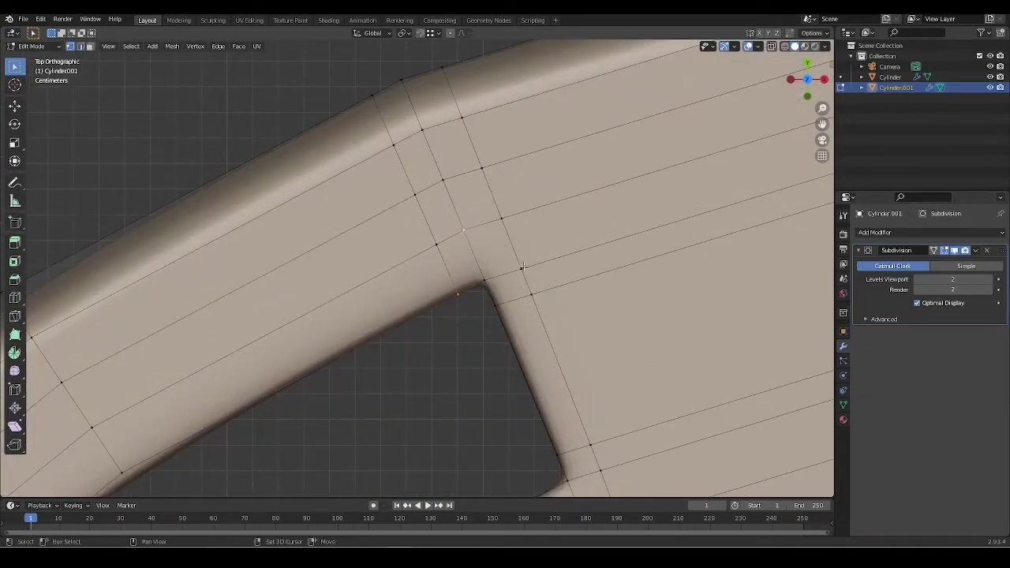
{"action": "middle_click_drag", "start_coordinate": [586, 320], "coordinate": [548, 277]}
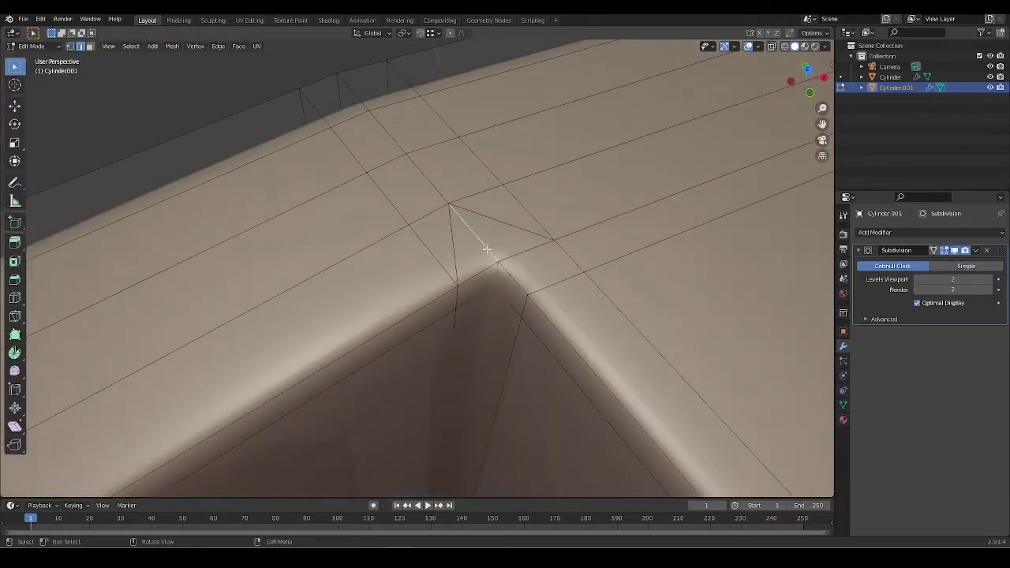
{"action": "key", "text": "x"}
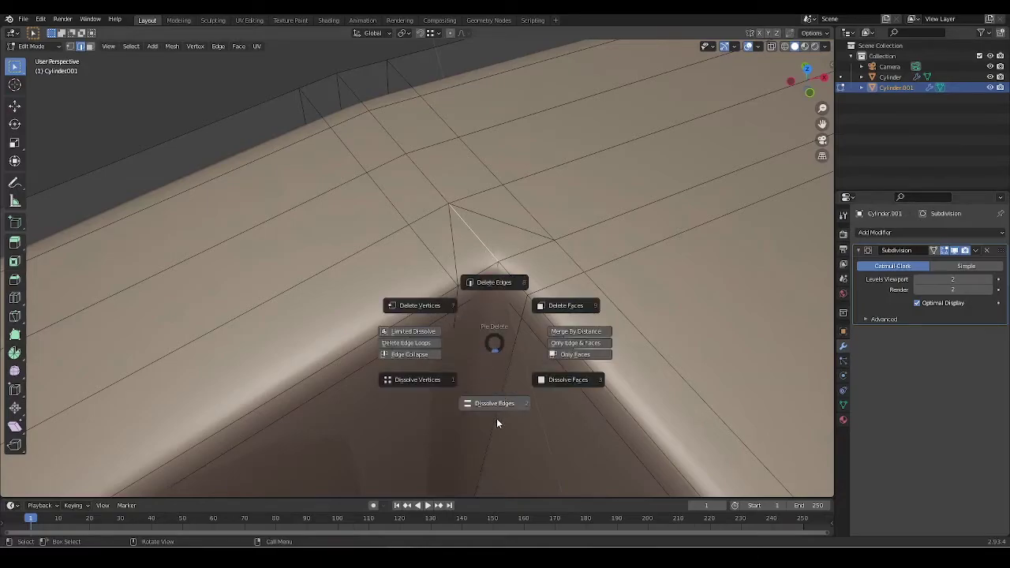
{"action": "left_click", "coordinate": [497, 420]}
Step: Examine the rerouted face at the slot's corner and the support edges that run across the ring
{"action": "scroll", "coordinate": [488, 247], "scroll_direction": "down", "scroll_amount": 2}
{"action": "scroll", "coordinate": [471, 249], "scroll_direction": "up", "scroll_amount": 4}
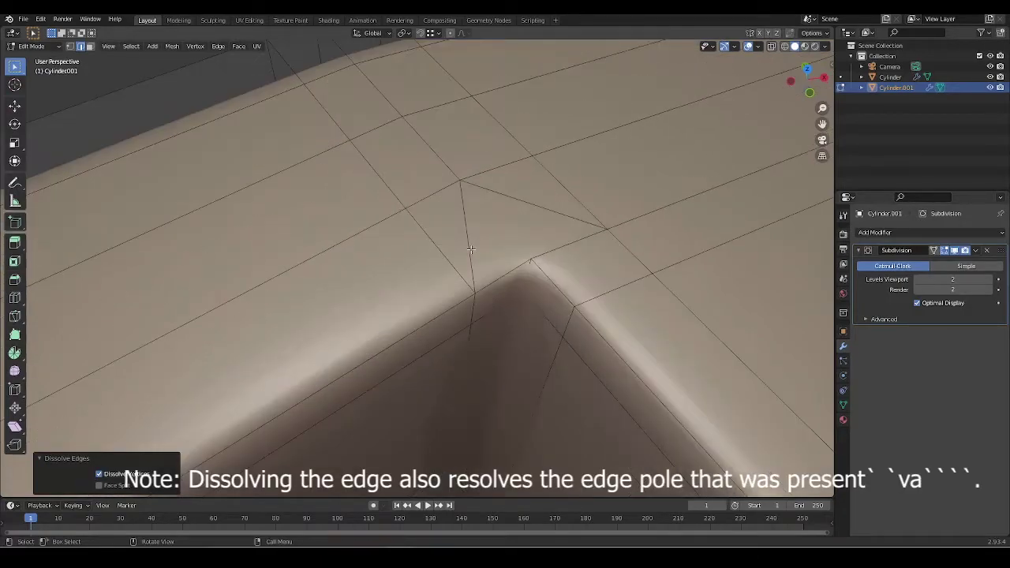
{"action": "key", "text": "3"}
{"action": "left_click", "coordinate": [505, 226]}
{"action": "middle_click_drag", "start_coordinate": [504, 225], "coordinate": [494, 252]}
{"action": "scroll", "coordinate": [481, 201], "scroll_direction": "down", "scroll_amount": 4}
{"action": "middle_click_drag", "start_coordinate": [481, 201], "coordinate": [412, 261]}
{"action": "scroll", "coordinate": [449, 263], "scroll_direction": "up", "scroll_amount": 3}
{"action": "scroll", "coordinate": [442, 270], "scroll_direction": "up", "scroll_amount": 5}
{"action": "key", "text": "2"}
{"action": "left_click", "coordinate": [422, 237]}
{"action": "scroll", "coordinate": [417, 242], "scroll_direction": "down", "scroll_amount": 4}
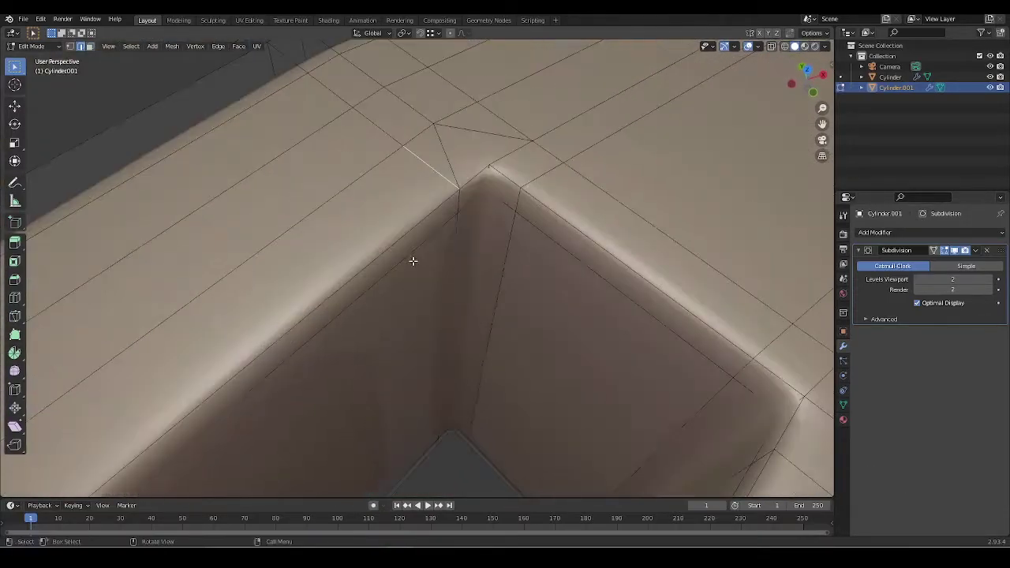
{"action": "middle_click_drag", "start_coordinate": [436, 173], "coordinate": [389, 166], "text": "shift"}
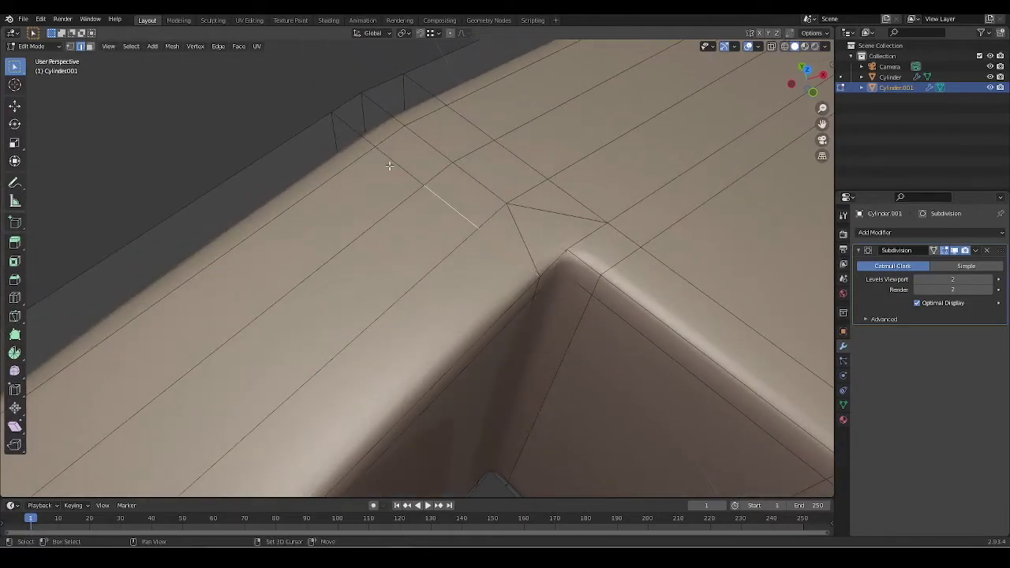
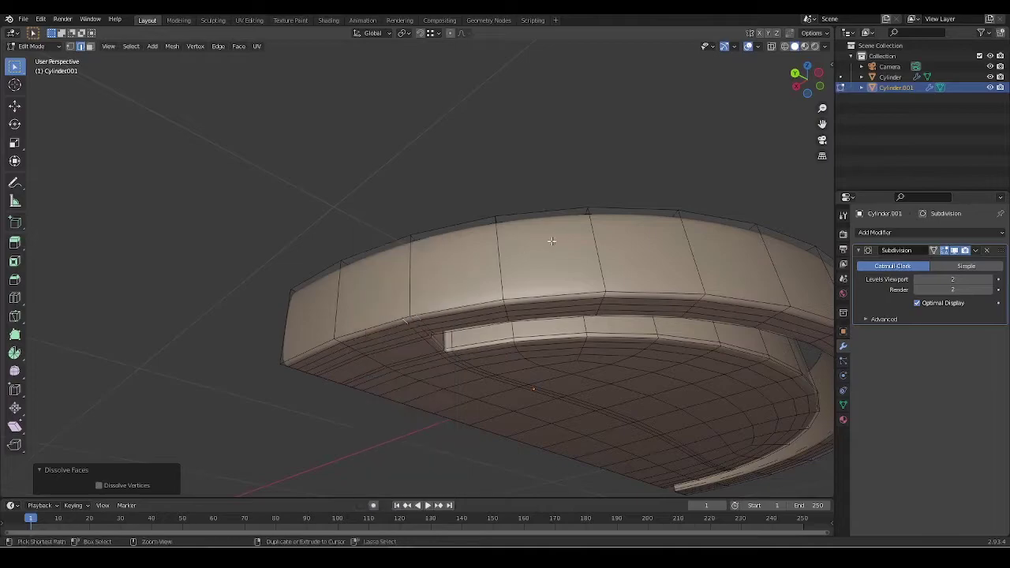
Step: Dissolve the leftover edges on the ring's outer wall and cut one centred edge loop around that wall
{"action": "left_click", "coordinate": [502, 262]}
{"action": "right_click", "coordinate": [502, 262]}
{"action": "middle_click_drag", "start_coordinate": [502, 262], "coordinate": [464, 347]}
{"action": "left_click", "coordinate": [415, 286]}
{"action": "left_click", "coordinate": [420, 296], "text": "shift"}
{"action": "key", "text": "ctrl+x"}
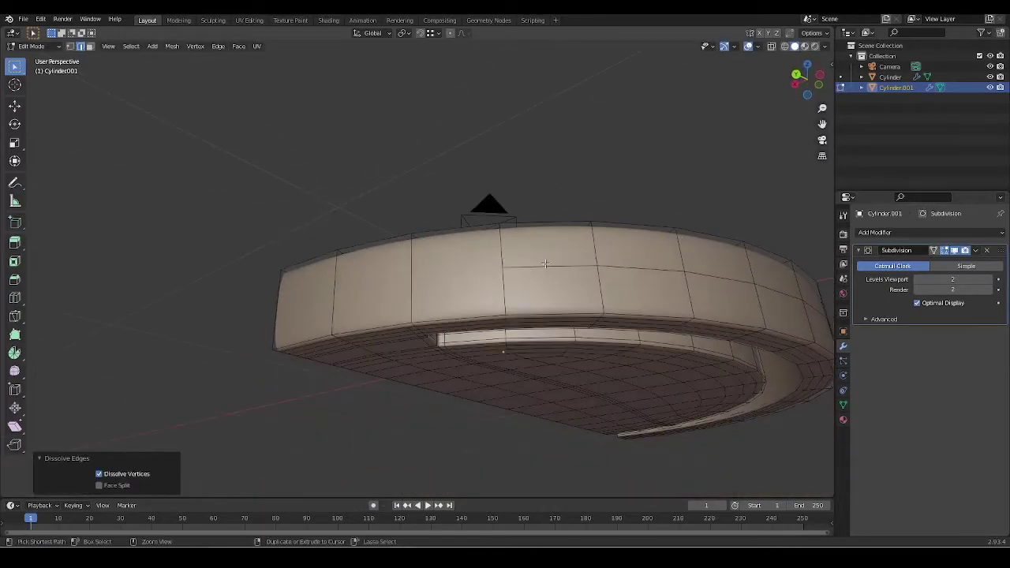
{"action": "left_click", "coordinate": [504, 274]}
{"action": "right_click", "coordinate": [503, 274]}
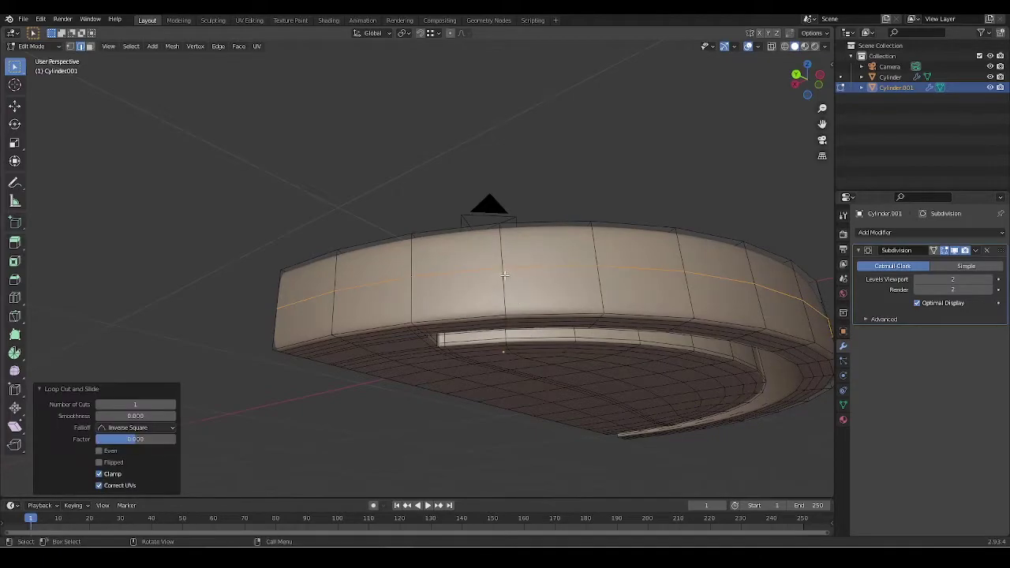
Step: Cut one centred edge loop around the inner wall of the slot, matching the loop on the outer wall
{"action": "mouse_move", "coordinate": [503, 274]}
{"action": "middle_mouse_down"}
{"action": "mouse_move", "coordinate": [510, 313]}
{"action": "mouse_move", "coordinate": [652, 315]}
{"action": "middle_mouse_up"}
{"action": "key", "text": "z"}
{"action": "left_click", "coordinate": [454, 336]}
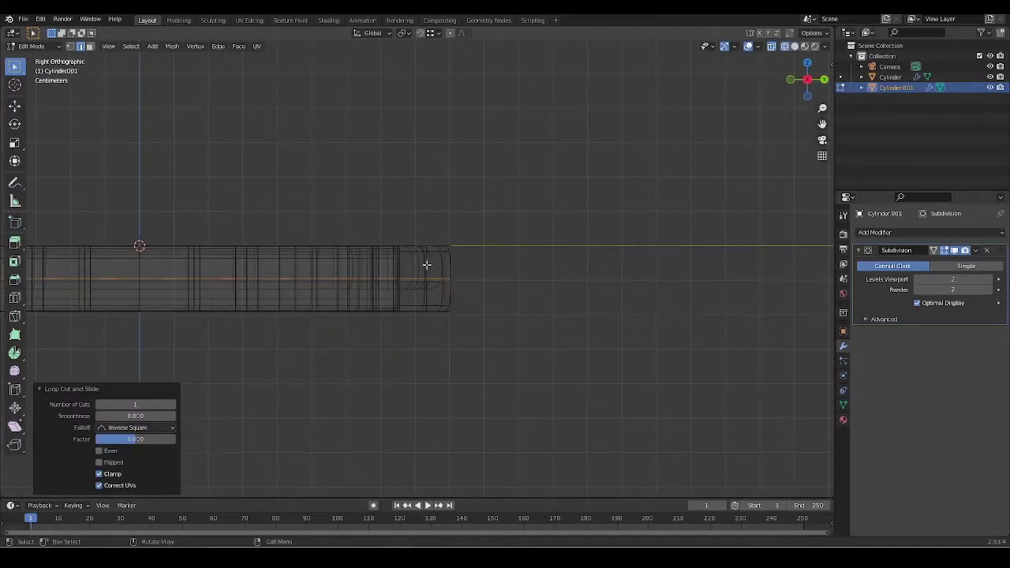
{"action": "middle_click_drag", "start_coordinate": [426, 263], "coordinate": [399, 330]}
{"action": "left_click", "coordinate": [576, 335]}
{"action": "mouse_move", "coordinate": [474, 309]}
{"action": "middle_mouse_down"}
{"action": "mouse_move", "coordinate": [367, 263]}
{"action": "mouse_move", "coordinate": [335, 262]}
{"action": "middle_mouse_up"}
{"action": "scroll", "coordinate": [426, 292], "scroll_direction": "up", "scroll_amount": 3}
{"action": "middle_click_drag", "start_coordinate": [439, 300], "coordinate": [465, 377]}
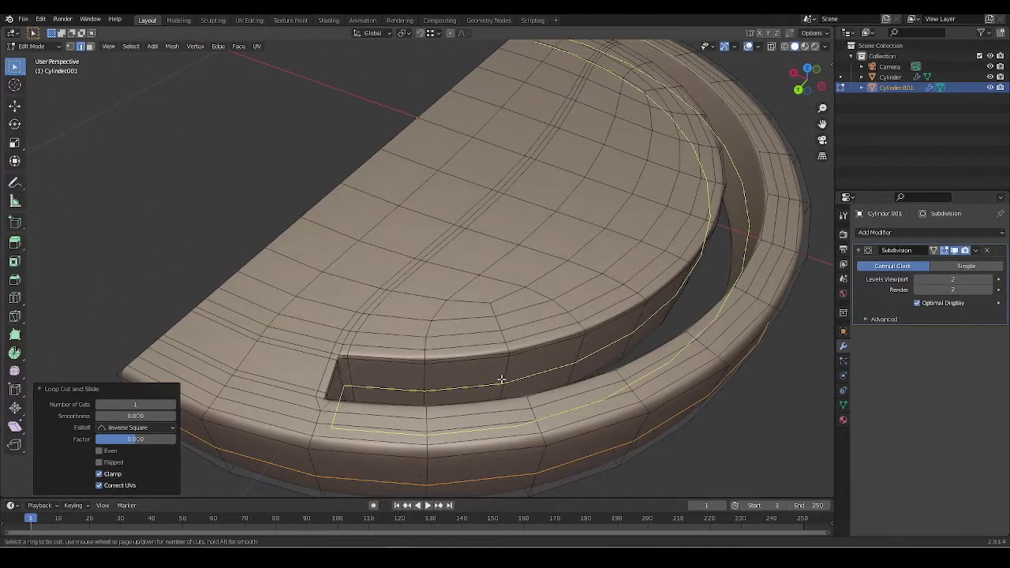
Step: Select all faces in the disc's lower half through the wireframe from the side and delete them
{"action": "key", "text": "grave"}
{"action": "left_click", "coordinate": [757, 418]}
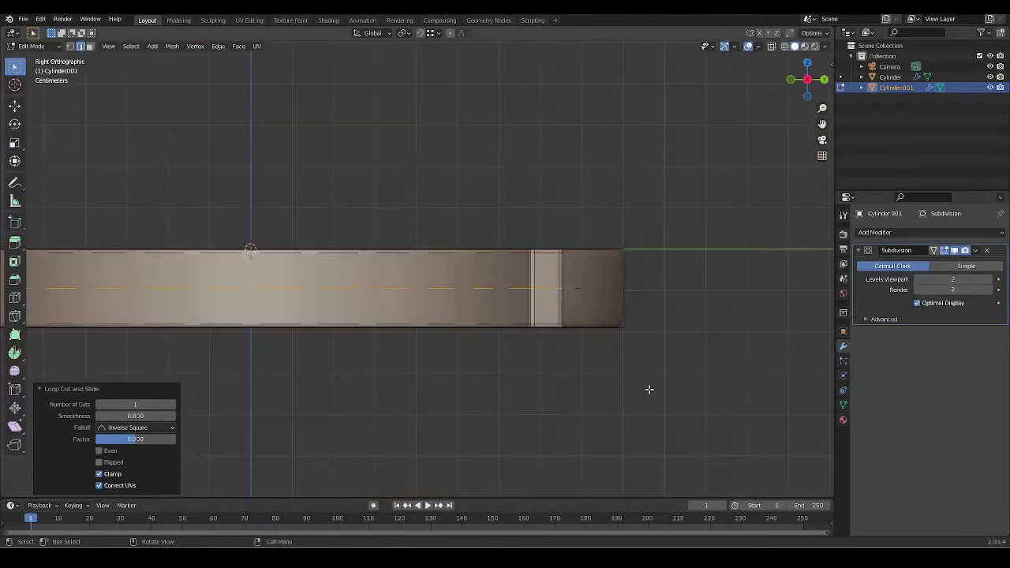
{"action": "key", "text": "z"}
{"action": "left_click", "coordinate": [548, 387]}
{"action": "scroll", "coordinate": [402, 364], "scroll_direction": "down", "scroll_amount": 4}
{"action": "left_click", "coordinate": [526, 341]}
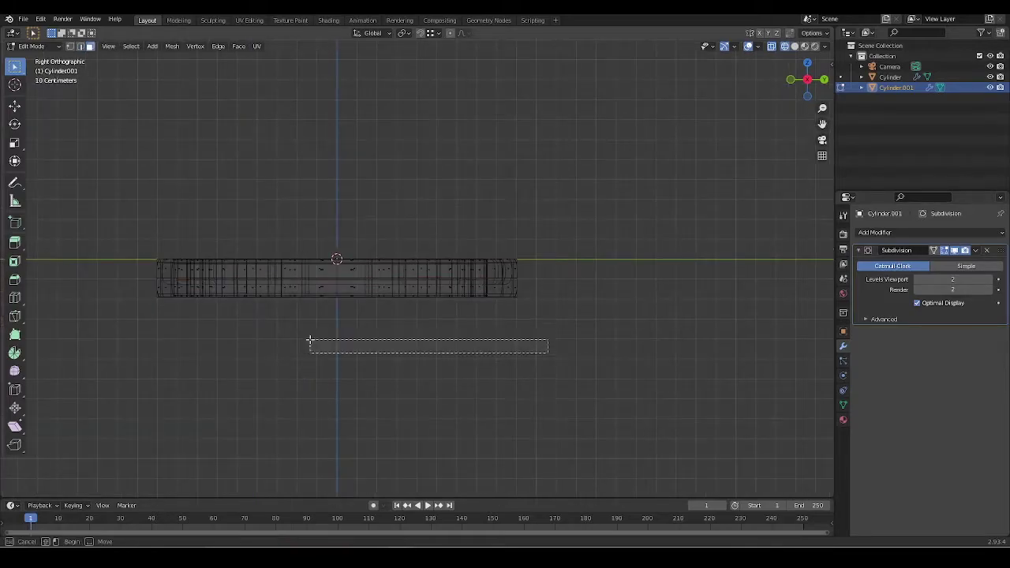
{"action": "left_click_drag", "start_coordinate": [309, 341], "coordinate": [91, 282]}
{"action": "key", "text": "x"}
{"action": "left_click", "coordinate": [703, 213]}
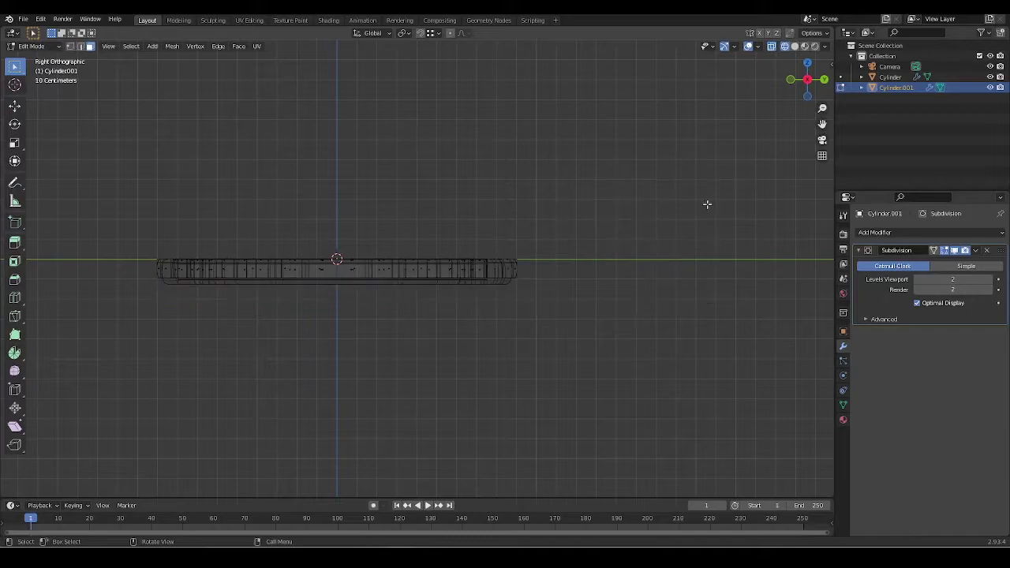
Step: Examine the remaining upper half of the mesh and the slot's end from above, with and without the edit cage
{"action": "middle_click_drag", "start_coordinate": [705, 203], "coordinate": [460, 383]}
{"action": "key", "text": "z"}
{"action": "left_click", "coordinate": [611, 370]}
{"action": "mouse_move", "coordinate": [359, 256]}
{"action": "middle_mouse_down"}
{"action": "mouse_move", "coordinate": [502, 301]}
{"action": "mouse_move", "coordinate": [436, 377]}
{"action": "middle_mouse_up"}
{"action": "scroll", "coordinate": [503, 301], "scroll_direction": "up", "scroll_amount": 3}
{"action": "key", "text": "Tab"}
{"action": "middle_click_drag", "start_coordinate": [471, 341], "coordinate": [466, 247]}
{"action": "key", "text": "KP_7"}
{"action": "scroll", "coordinate": [473, 187], "scroll_direction": "down", "scroll_amount": 4}
{"action": "middle_click_drag", "start_coordinate": [473, 186], "coordinate": [464, 327], "text": "shift"}
{"action": "scroll", "coordinate": [442, 257], "scroll_direction": "up", "scroll_amount": 3}
{"action": "middle_click_drag", "start_coordinate": [468, 151], "coordinate": [439, 273], "text": "shift"}
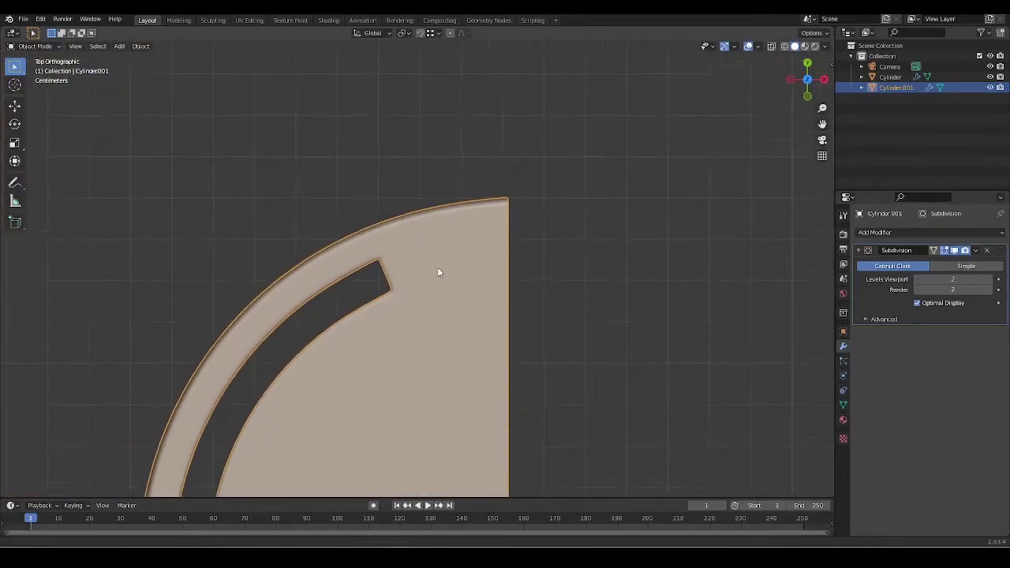
{"action": "key", "text": "Tab"}
{"action": "scroll", "coordinate": [439, 273], "scroll_direction": "up", "scroll_amount": 4}
{"action": "middle_click_drag", "start_coordinate": [400, 311], "coordinate": [497, 258], "text": "shift"}
{"action": "scroll", "coordinate": [478, 174], "scroll_direction": "up", "scroll_amount": 3}
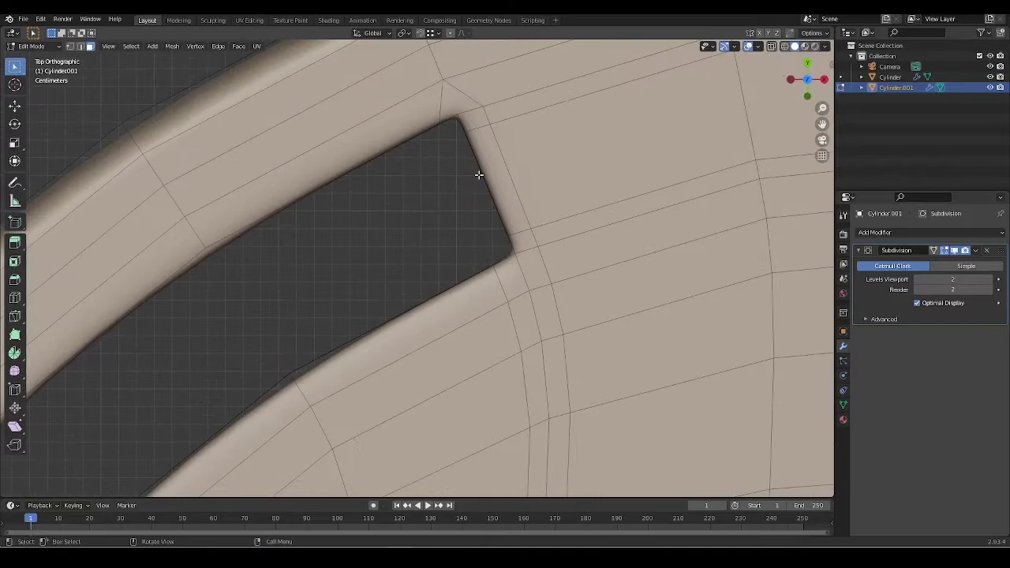
{"action": "scroll", "coordinate": [446, 270], "scroll_direction": "down", "scroll_amount": 5}
Step: Add a Mirror modifier on the X axis to complete the disc and apply it
{"action": "key", "text": "q"}
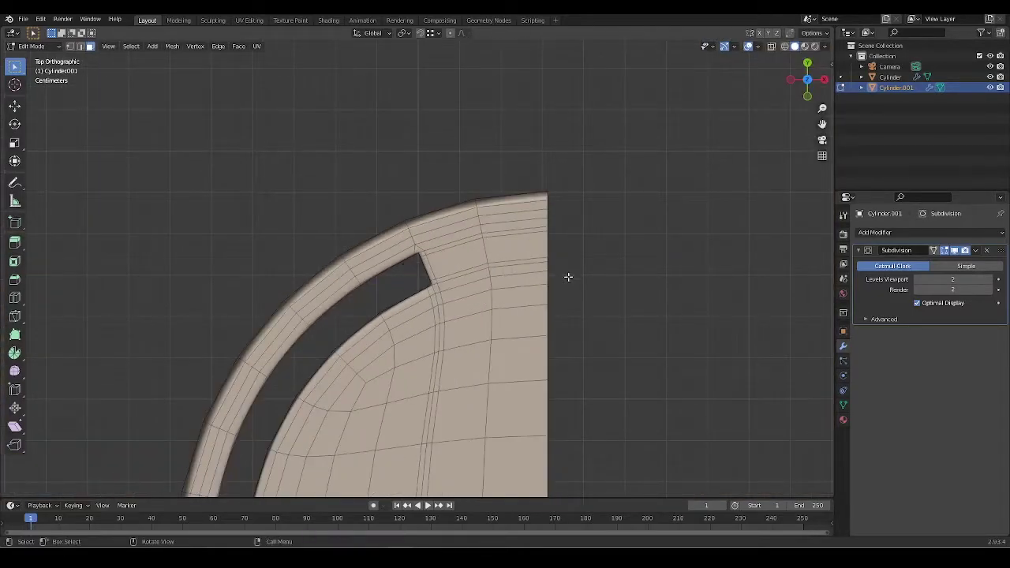
{"action": "key", "text": "Tab"}
{"action": "key", "text": "q"}
{"action": "left_click", "coordinate": [488, 294]}
{"action": "scroll", "coordinate": [513, 295], "scroll_direction": "down", "scroll_amount": 3}
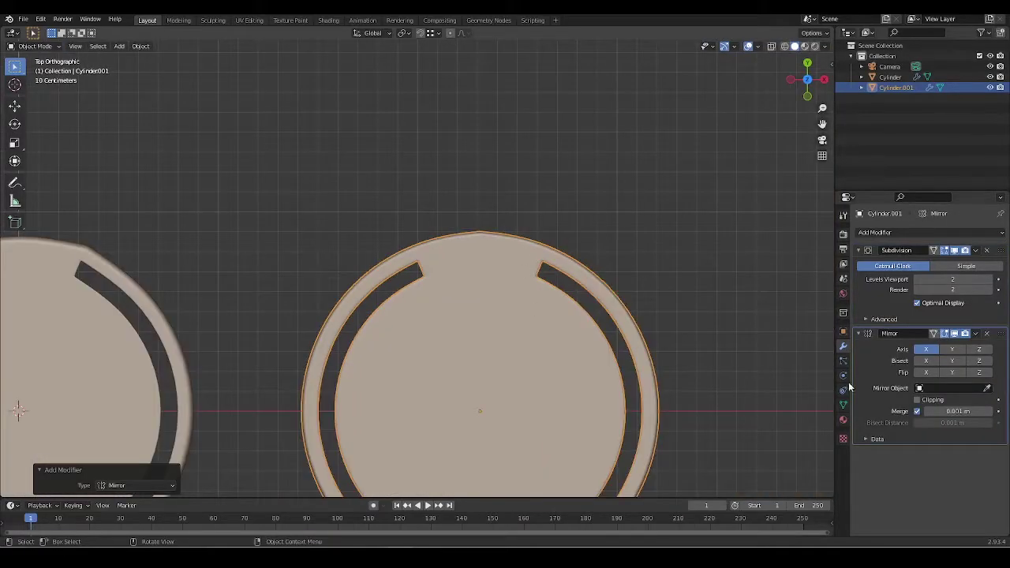
{"action": "key", "text": "ctrl+a"}
{"action": "scroll", "coordinate": [437, 303], "scroll_direction": "up", "scroll_amount": 3}
{"action": "scroll", "coordinate": [462, 304], "scroll_direction": "up", "scroll_amount": 2}
{"action": "key", "text": "Tab"}
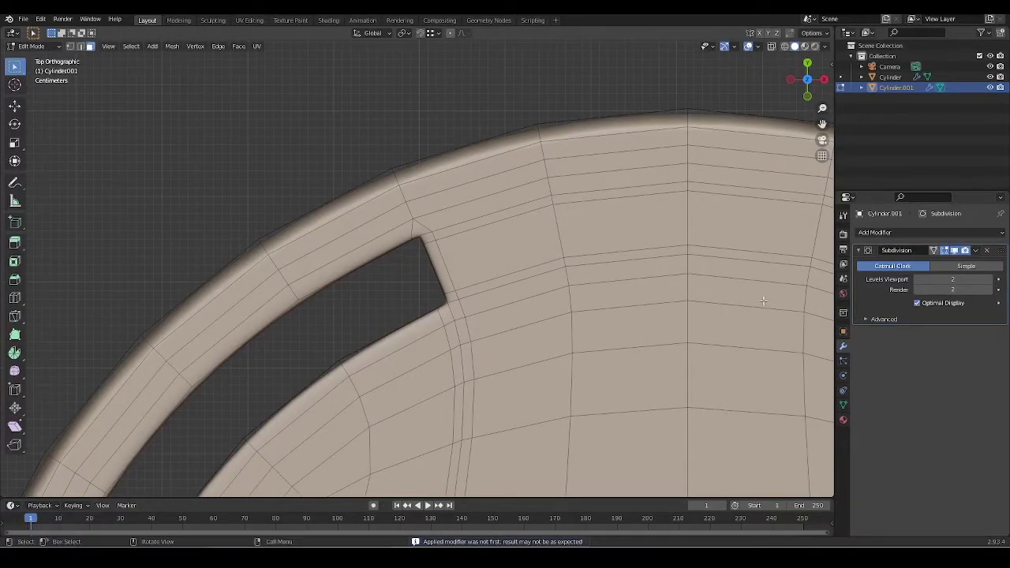
Step: Examine the rerouted support edges at the slot's outer corner and where they meet the ring's edge
{"action": "scroll", "coordinate": [724, 295], "scroll_direction": "down", "scroll_amount": 4}
{"action": "scroll", "coordinate": [450, 182], "scroll_direction": "up", "scroll_amount": 5}
{"action": "middle_click_drag", "start_coordinate": [371, 308], "coordinate": [400, 329]}
{"action": "scroll", "coordinate": [457, 286], "scroll_direction": "up", "scroll_amount": 4}
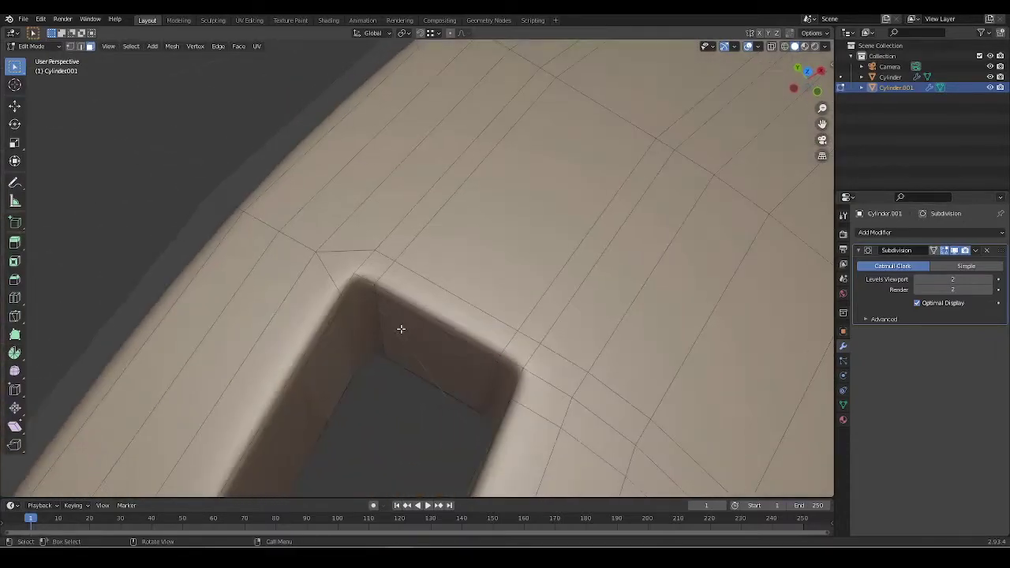
{"action": "middle_click_drag", "start_coordinate": [347, 297], "coordinate": [366, 285], "text": "shift"}
{"action": "scroll", "coordinate": [418, 290], "scroll_direction": "up", "scroll_amount": 3}
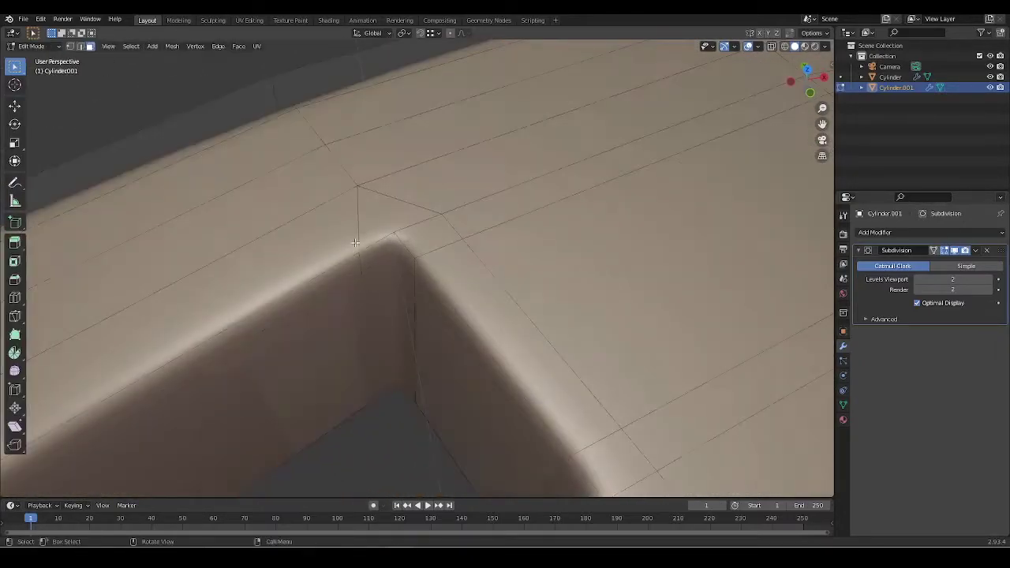
{"action": "middle_click_drag", "start_coordinate": [359, 231], "coordinate": [382, 285]}
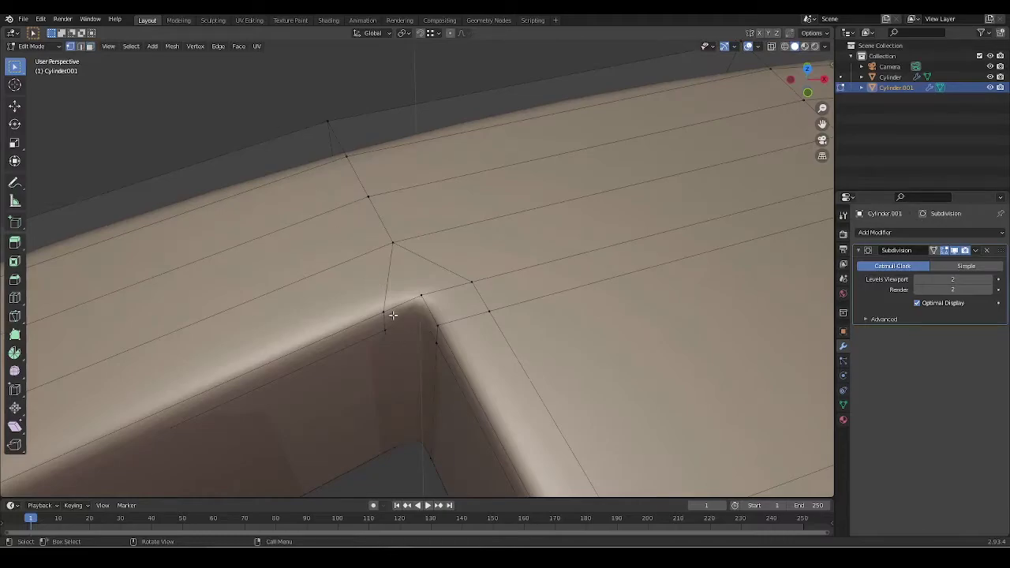
{"action": "middle_click_drag", "start_coordinate": [463, 265], "coordinate": [392, 282]}
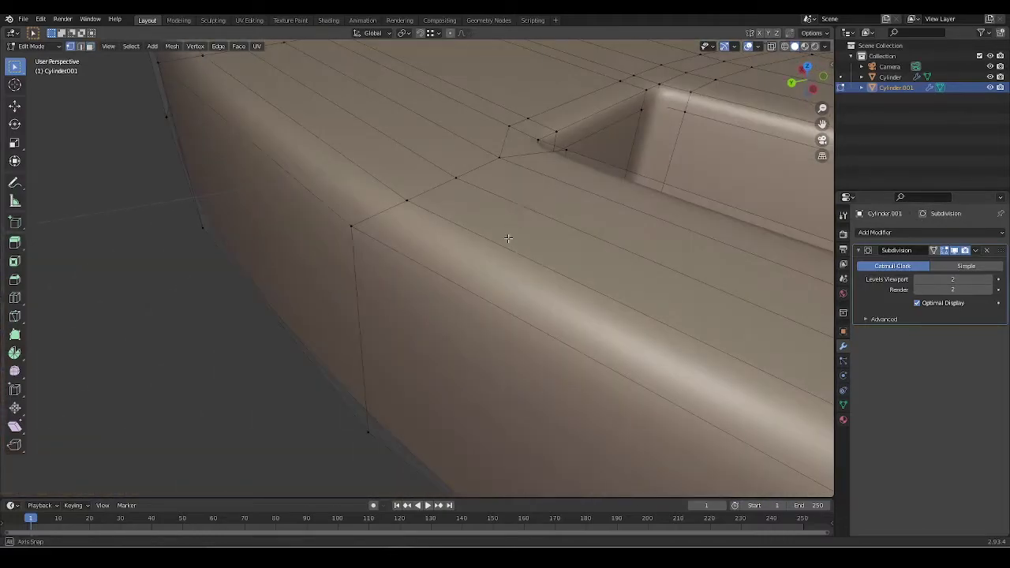
{"action": "middle_click_drag", "start_coordinate": [507, 238], "coordinate": [434, 199]}
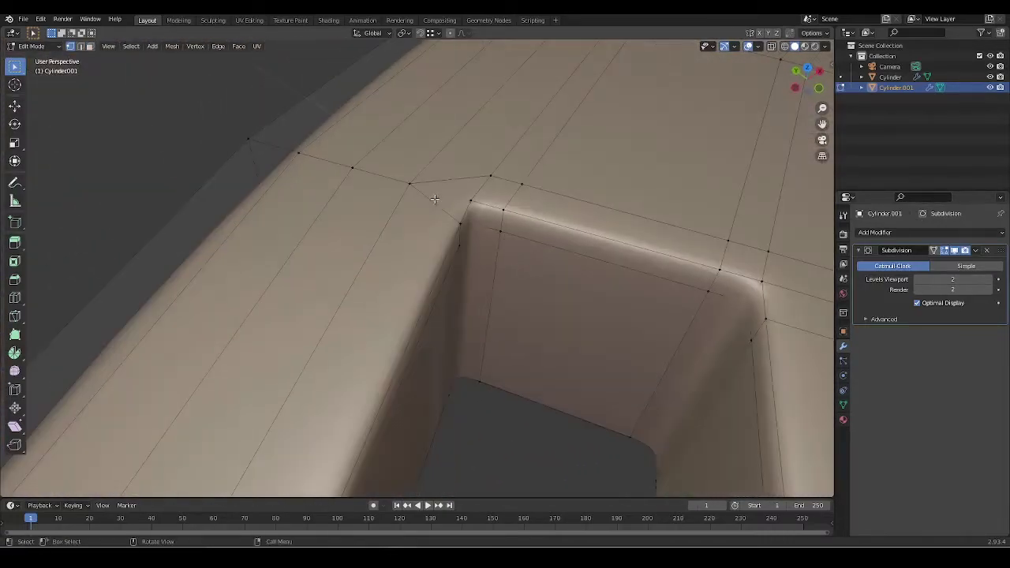
Step: Reroute the support edges diagonally around the slot's inner corner and dissolve the edge between them
{"action": "mouse_move", "coordinate": [469, 236]}
{"action": "middle_mouse_down"}
{"action": "mouse_move", "coordinate": [442, 253]}
{"action": "mouse_move", "coordinate": [453, 260]}
{"action": "mouse_move", "coordinate": [478, 250]}
{"action": "mouse_move", "coordinate": [332, 250]}
{"action": "mouse_move", "coordinate": [496, 317]}
{"action": "mouse_move", "coordinate": [472, 250]}
{"action": "middle_mouse_up"}
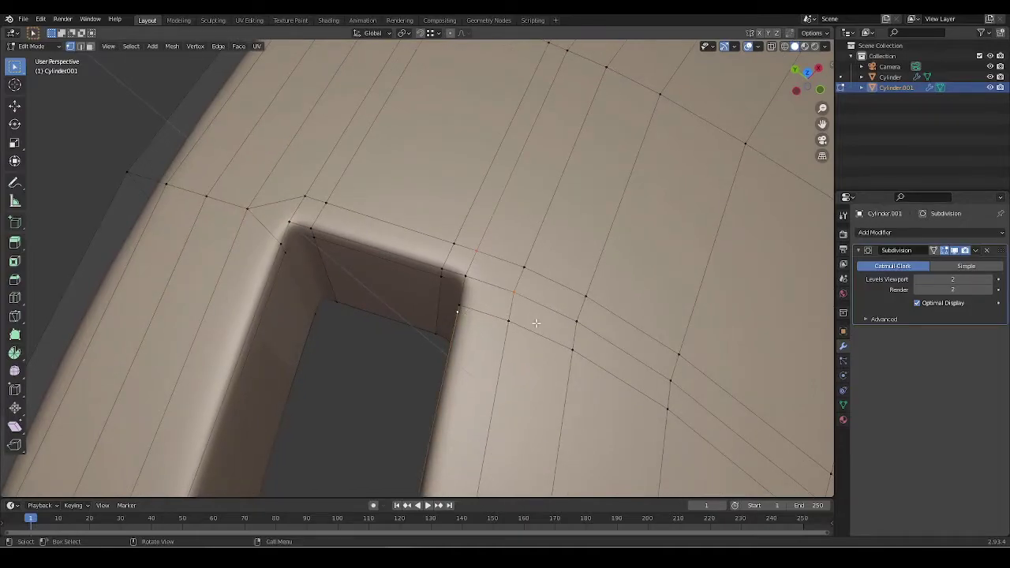
{"action": "key", "text": "x"}
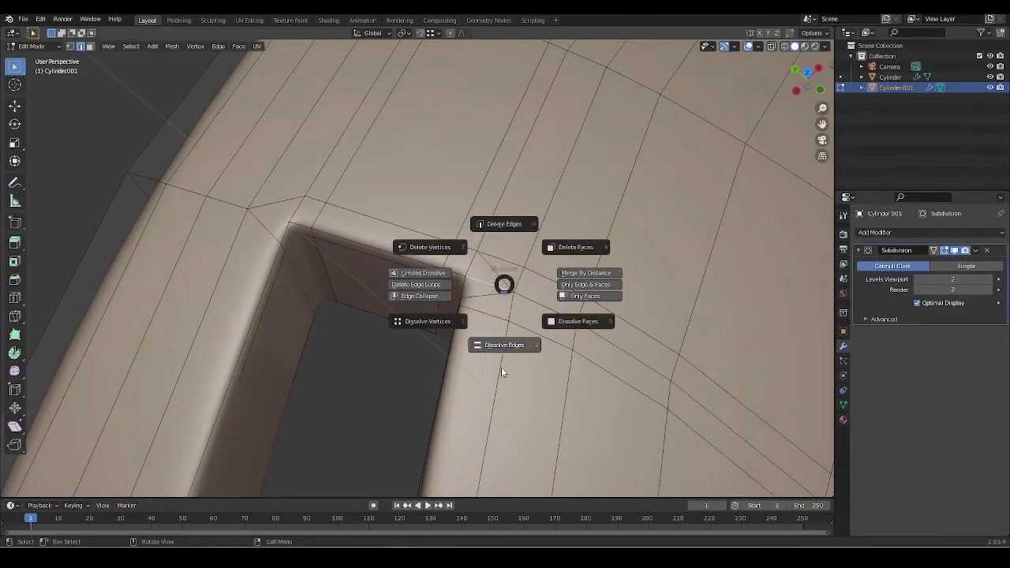
{"action": "left_click", "coordinate": [501, 367]}
{"action": "middle_click_drag", "start_coordinate": [501, 367], "coordinate": [534, 315]}
{"action": "scroll", "coordinate": [529, 292], "scroll_direction": "down", "scroll_amount": 8}
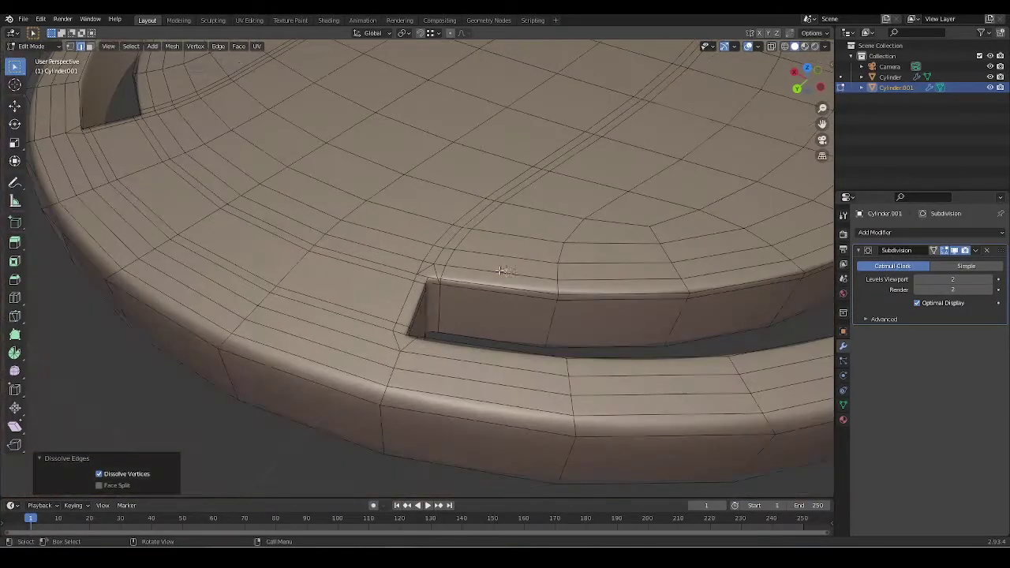
Step: Dissolve the two leftover support loops running across the disc from the slot's inner corner
{"action": "left_click", "coordinate": [431, 265], "text": "alt"}
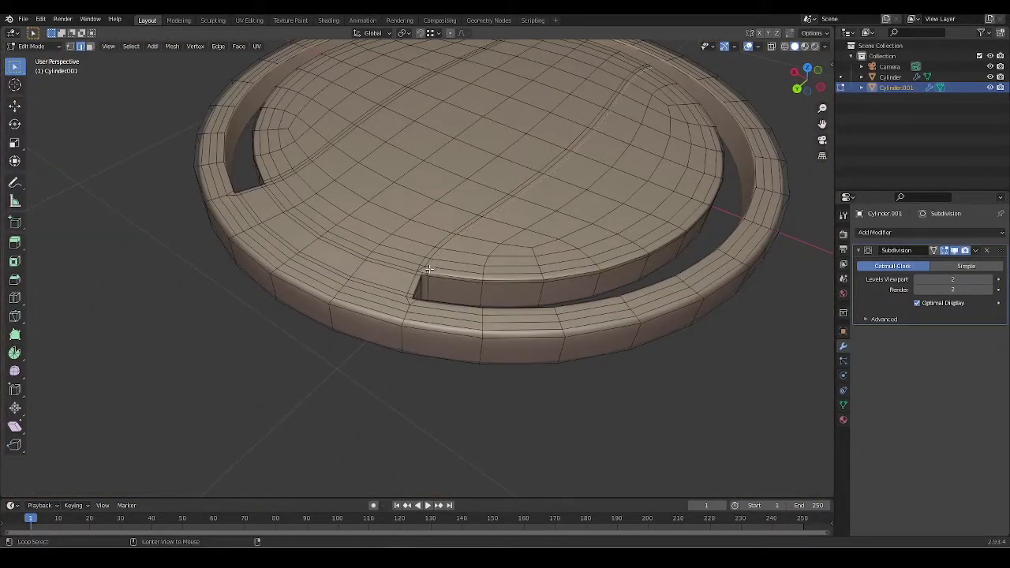
{"action": "scroll", "coordinate": [445, 237], "scroll_direction": "up", "scroll_amount": 4}
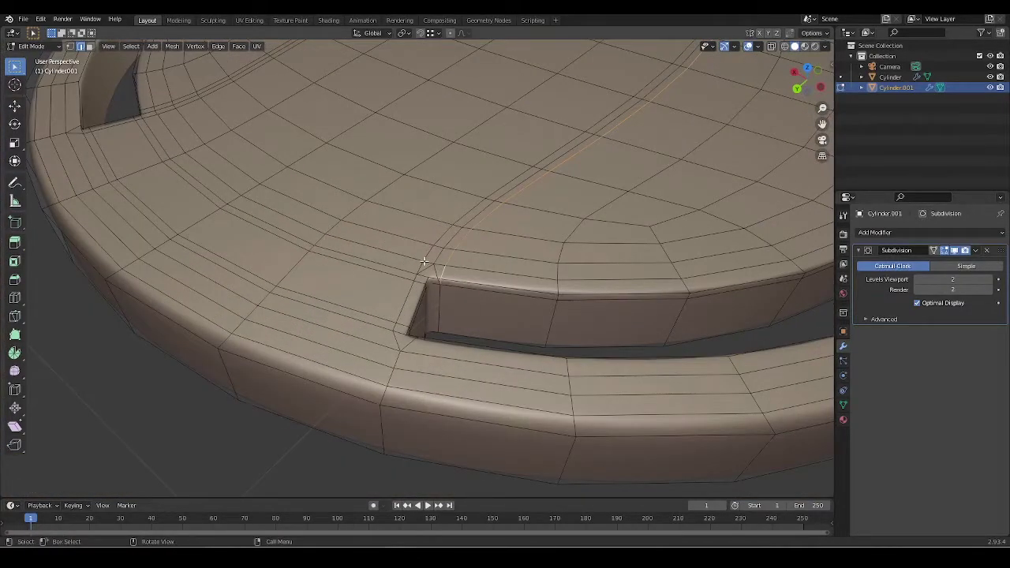
{"action": "scroll", "coordinate": [424, 261], "scroll_direction": "up", "scroll_amount": 2}
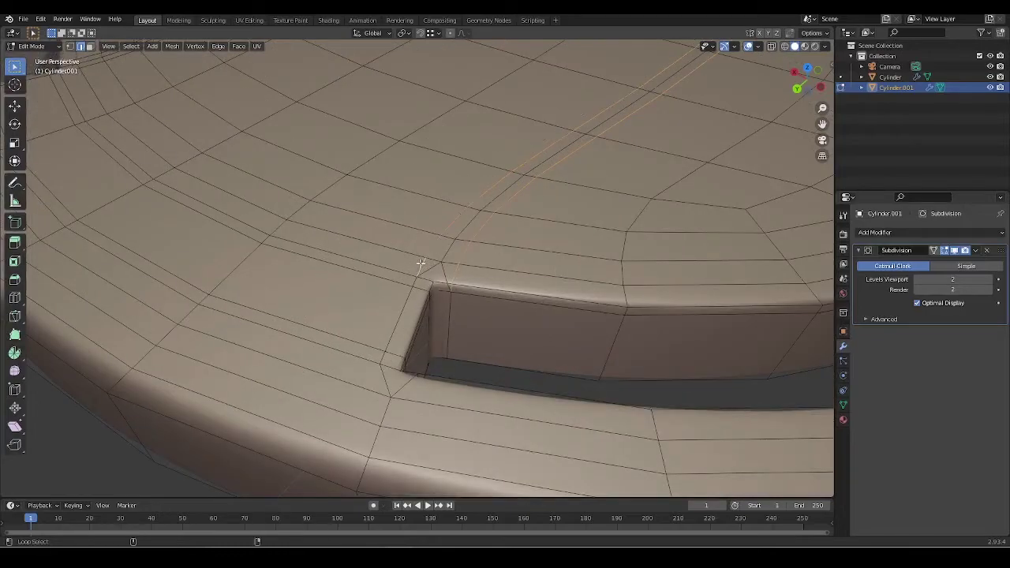
{"action": "key", "text": "x"}
{"action": "left_click", "coordinate": [455, 339]}
{"action": "scroll", "coordinate": [455, 339], "scroll_direction": "down", "scroll_amount": 5}
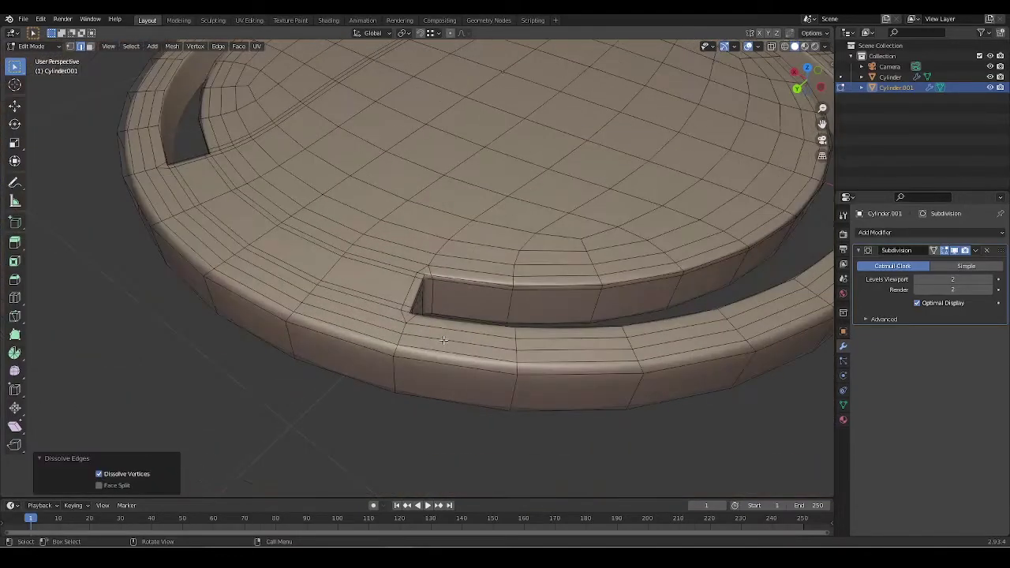
Step: Examine the topology and shading around the slot's corners and the ring's outer wall in edit and object mode
{"action": "scroll", "coordinate": [342, 327], "scroll_direction": "up", "scroll_amount": 5}
{"action": "middle_click_drag", "start_coordinate": [455, 340], "coordinate": [582, 293]}
{"action": "scroll", "coordinate": [421, 316], "scroll_direction": "up", "scroll_amount": 2}
{"action": "scroll", "coordinate": [352, 303], "scroll_direction": "up", "scroll_amount": 3}
{"action": "scroll", "coordinate": [581, 292], "scroll_direction": "down", "scroll_amount": 6}
{"action": "middle_click_drag", "start_coordinate": [471, 315], "coordinate": [381, 308]}
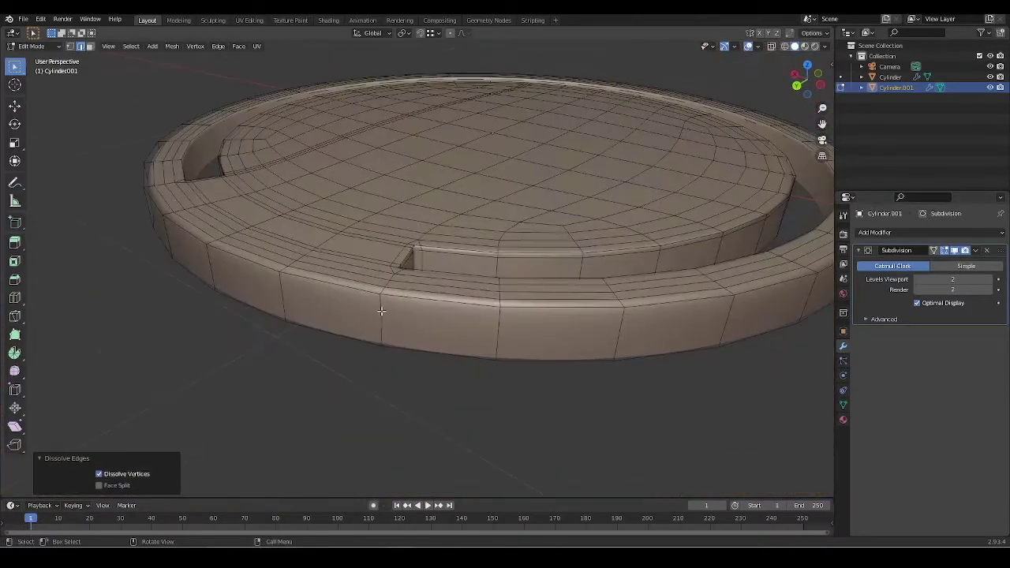
{"action": "scroll", "coordinate": [381, 309], "scroll_direction": "up", "scroll_amount": 4}
{"action": "key", "text": "Tab"}
{"action": "middle_click_drag", "start_coordinate": [354, 373], "coordinate": [452, 287]}
{"action": "scroll", "coordinate": [422, 359], "scroll_direction": "down", "scroll_amount": 2}
{"action": "scroll", "coordinate": [440, 400], "scroll_direction": "down", "scroll_amount": 2}
{"action": "key", "text": "Tab"}
{"action": "scroll", "coordinate": [452, 287], "scroll_direction": "up", "scroll_amount": 3}
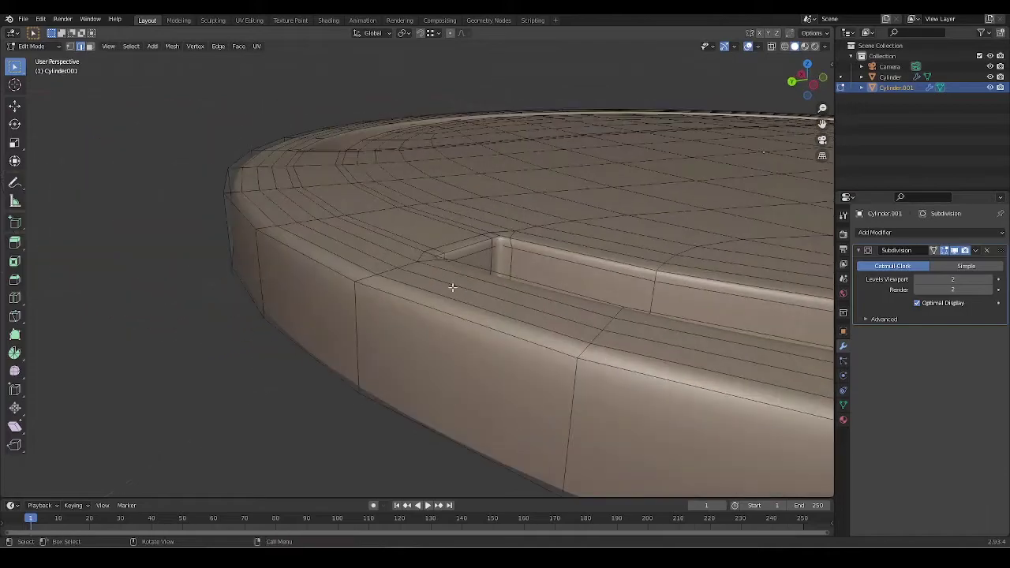
{"action": "middle_click_drag", "start_coordinate": [389, 285], "coordinate": [451, 261]}
Step: Turn off the Subdivision modifier's viewport display and show the slot's inner corner from above in wireframe
{"action": "scroll", "coordinate": [476, 345], "scroll_direction": "up", "scroll_amount": 2}
{"action": "left_click", "coordinate": [955, 252]}
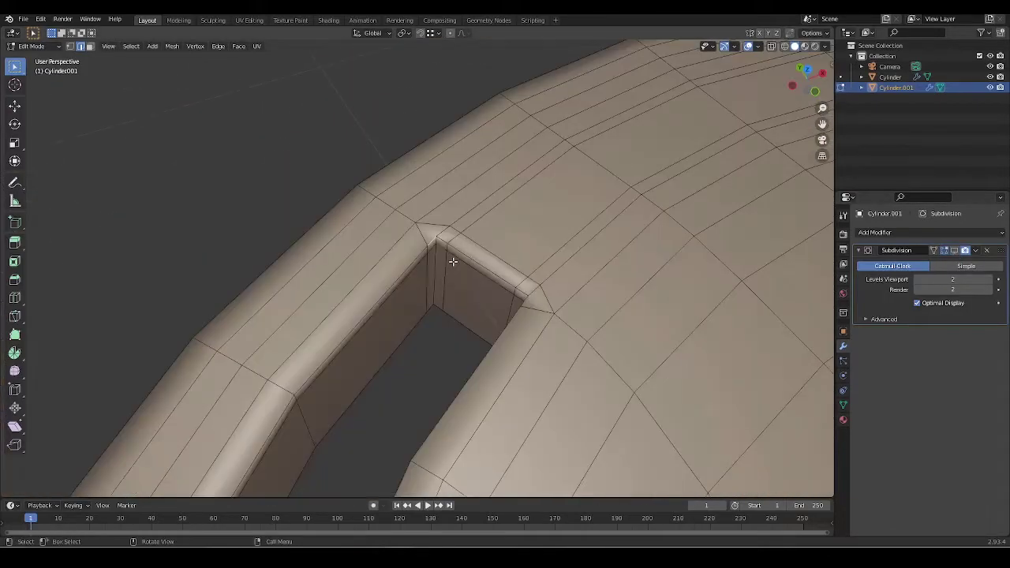
{"action": "scroll", "coordinate": [447, 244], "scroll_direction": "up", "scroll_amount": 5}
{"action": "left_click", "coordinate": [444, 213]}
{"action": "middle_click_drag", "start_coordinate": [444, 213], "coordinate": [457, 345], "text": "shift"}
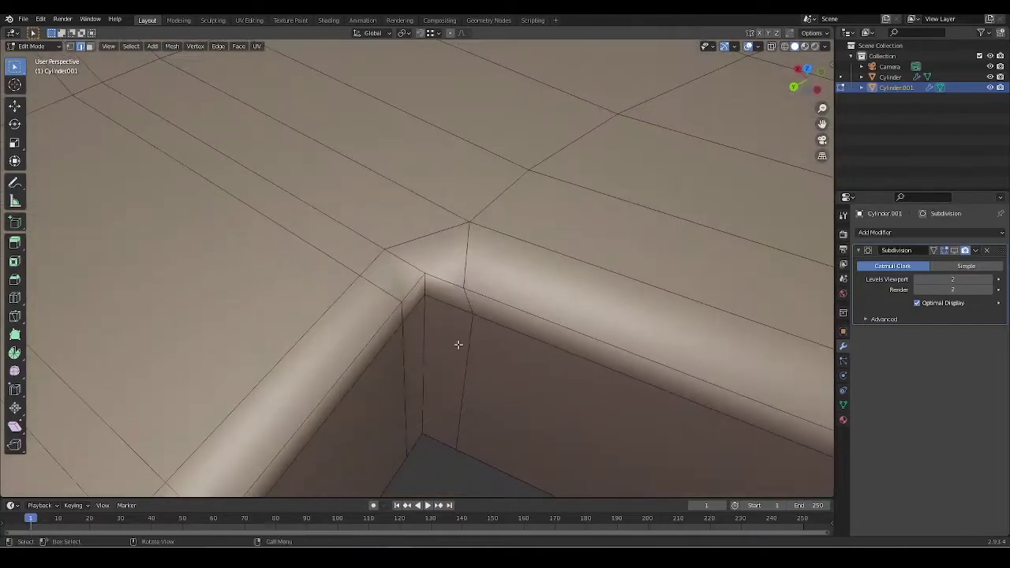
{"action": "middle_click_drag", "start_coordinate": [463, 290], "coordinate": [459, 256]}
{"action": "key", "text": "KP_7"}
{"action": "key", "text": "z"}
{"action": "left_click", "coordinate": [344, 380]}
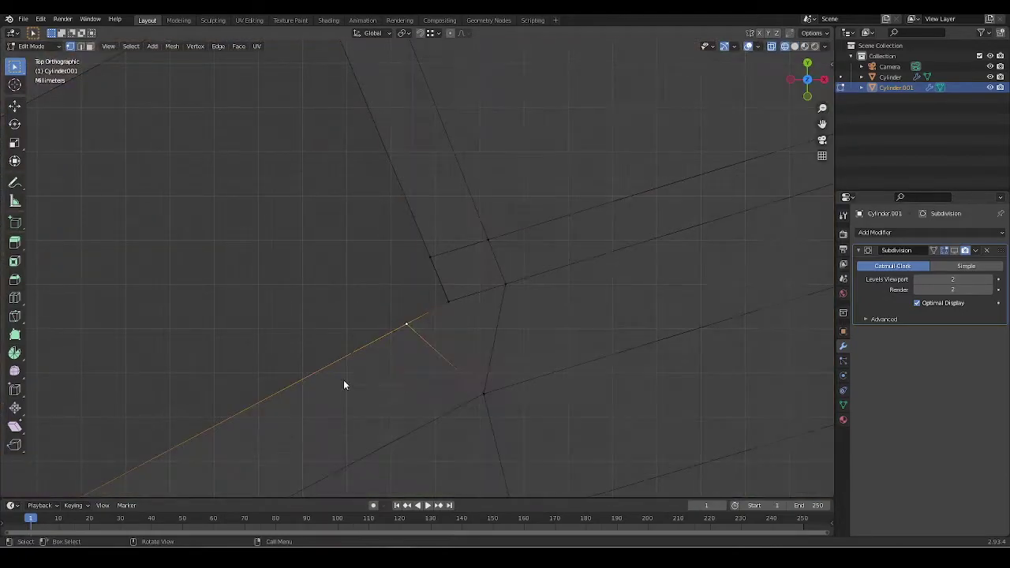
{"action": "scroll", "coordinate": [341, 363], "scroll_direction": "up", "scroll_amount": 4}
{"action": "middle_click_drag", "start_coordinate": [464, 309], "coordinate": [519, 311], "text": "shift"}
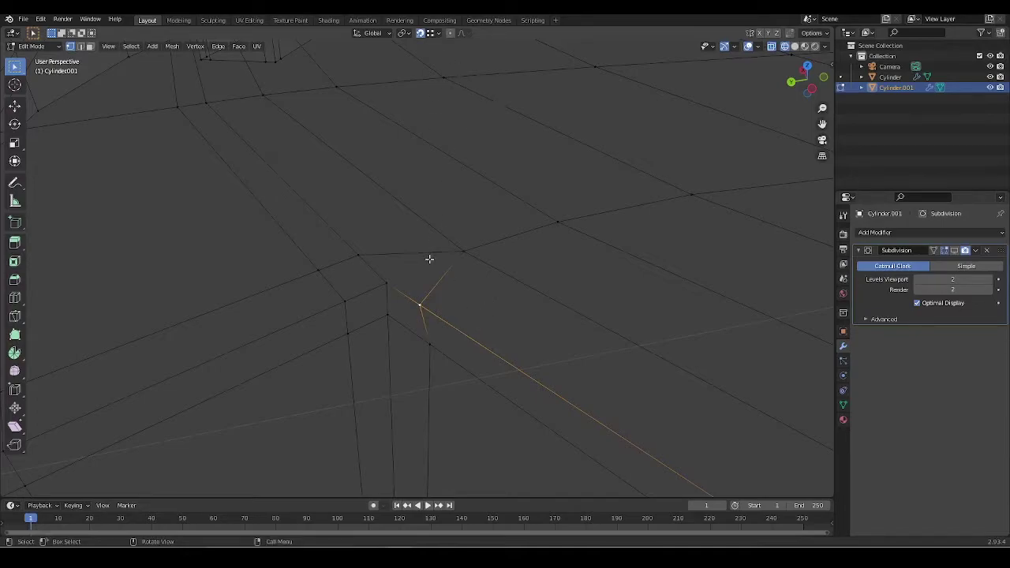
{"action": "middle_click_drag", "start_coordinate": [429, 259], "coordinate": [493, 330]}
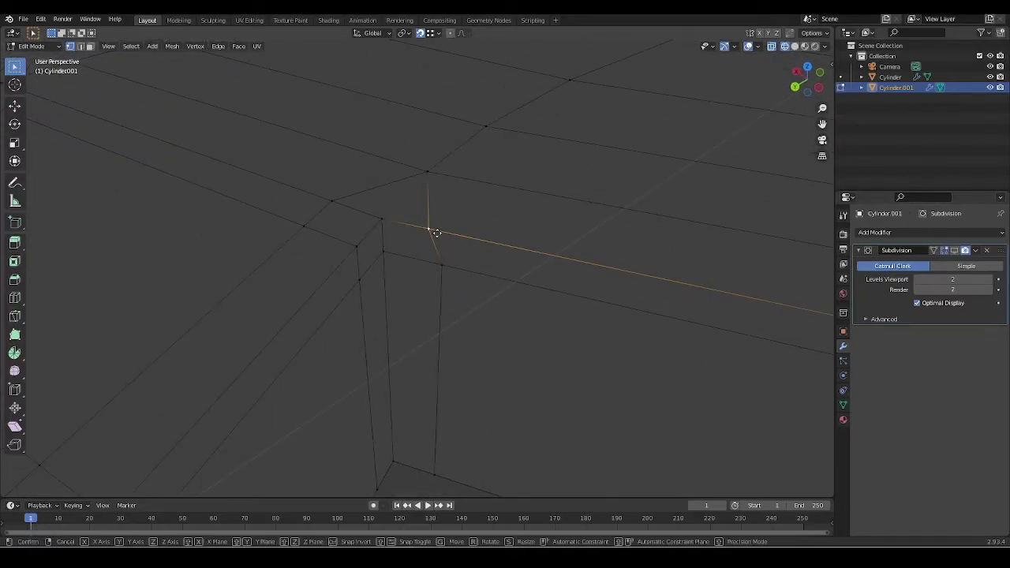
{"action": "key", "text": "x"}
{"action": "right_click", "coordinate": [449, 224]}
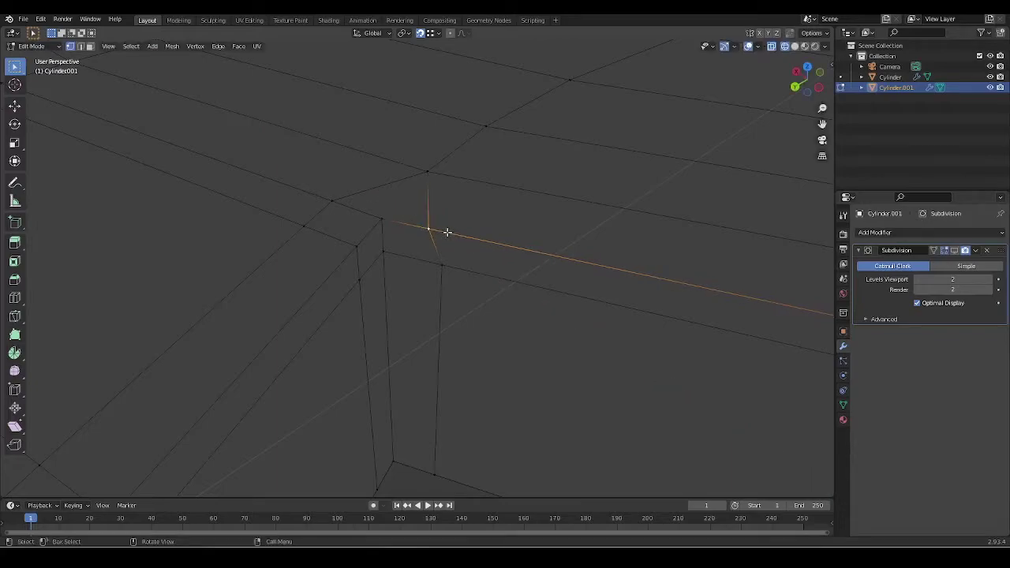
Step: Move the support vertex beside the slot's inner corner -0.002868 m along X, snapped to the wall vertex beneath it
{"action": "key", "text": "grave"}
{"action": "left_click", "coordinate": [441, 86]}
{"action": "key", "text": "grave"}
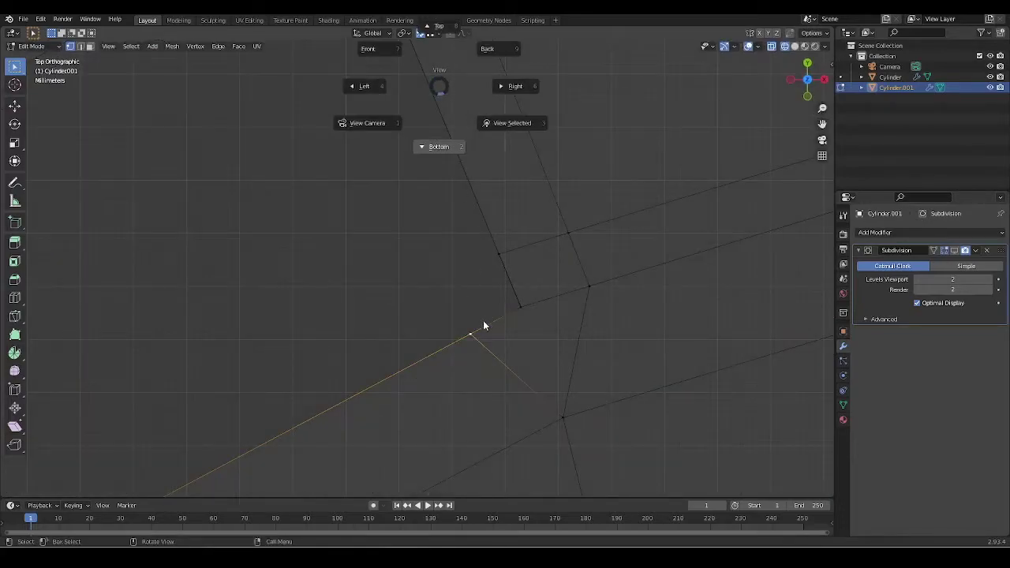
{"action": "left_click", "coordinate": [439, 27]}
{"action": "middle_click_drag", "start_coordinate": [504, 326], "coordinate": [501, 285], "text": "shift"}
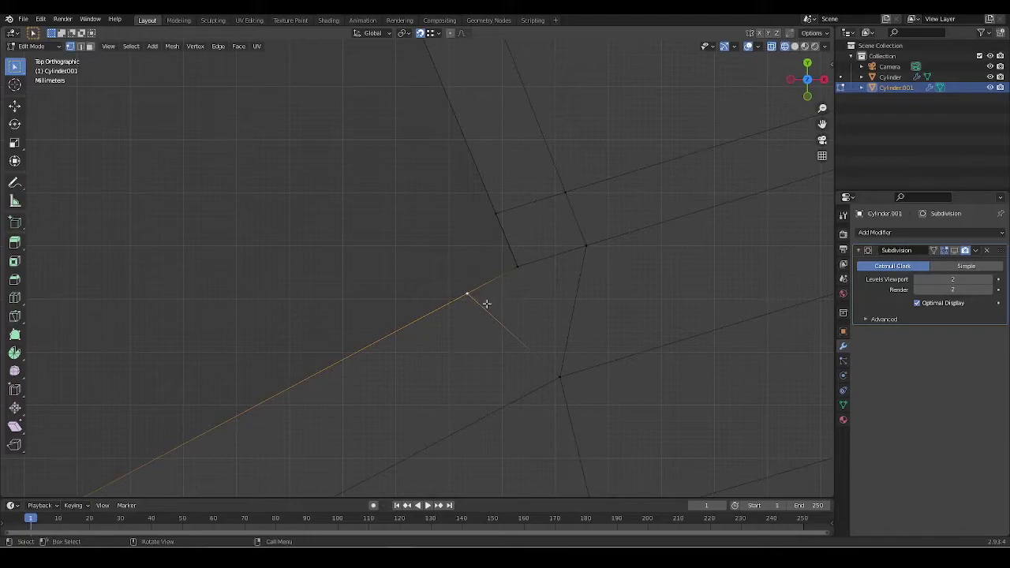
{"action": "key", "text": "g"}
{"action": "key", "text": "x"}
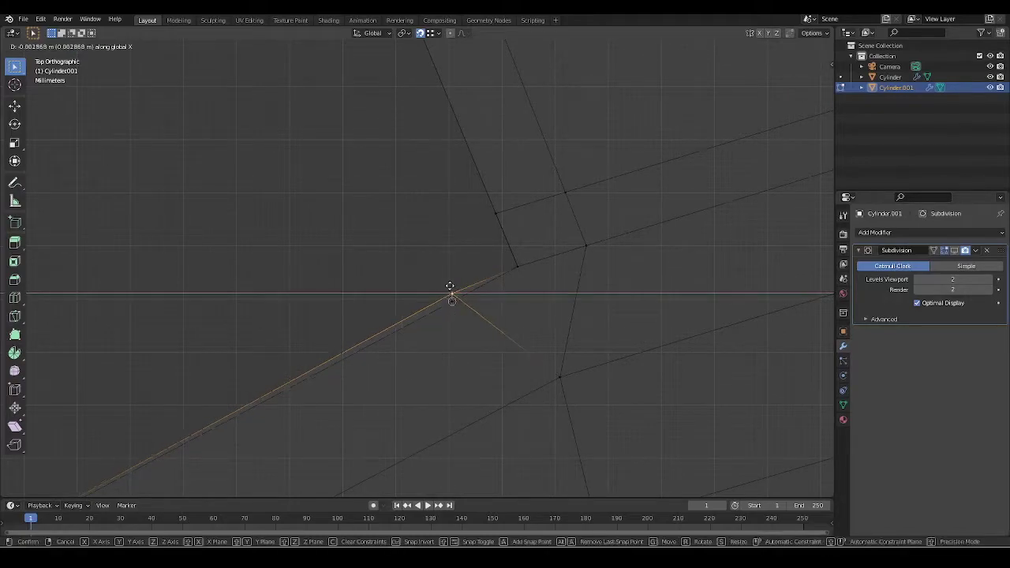
{"action": "left_click", "coordinate": [451, 313]}
Step: Move the same vertex -0.001524 m along Y onto the wall vertex's position and return to solid shading
{"action": "key", "text": "g"}
{"action": "key", "text": "y"}
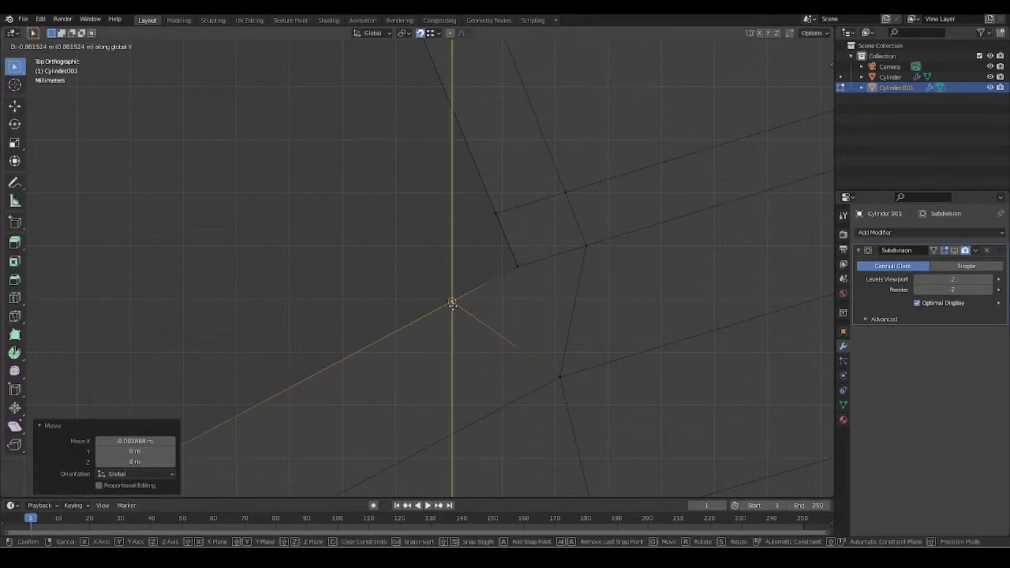
{"action": "left_click", "coordinate": [458, 307]}
{"action": "scroll", "coordinate": [479, 308], "scroll_direction": "down", "scroll_amount": 4}
{"action": "key", "text": "z"}
{"action": "left_click", "coordinate": [504, 340]}
{"action": "middle_click_drag", "start_coordinate": [505, 340], "coordinate": [497, 292]}
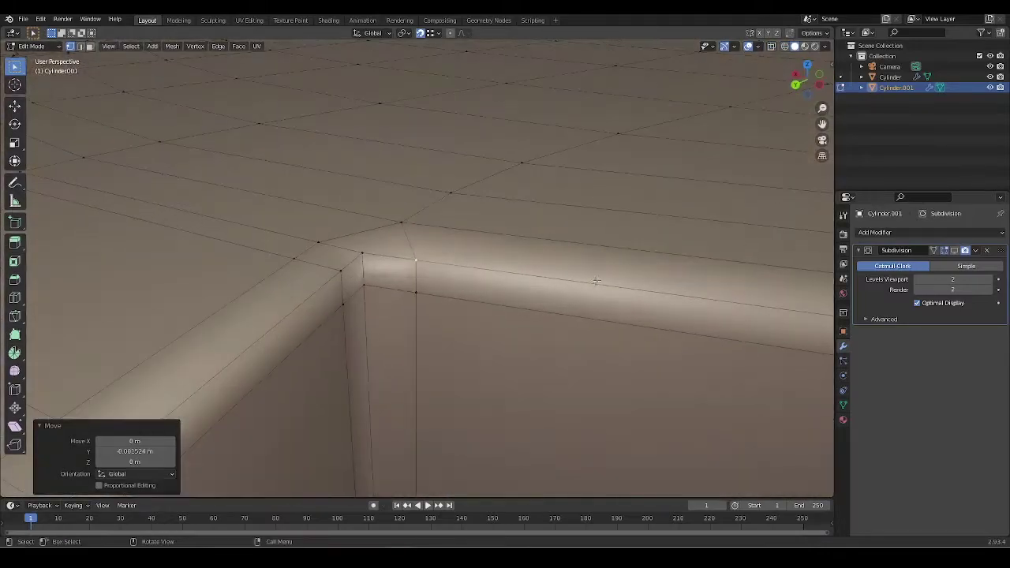
Step: Examine the topology around the slot's end corners, selecting the short diagonal edge at both corners
{"action": "middle_click_drag", "start_coordinate": [597, 281], "coordinate": [500, 292]}
{"action": "key", "text": "Tab"}
{"action": "key", "text": "Tab"}
{"action": "scroll", "coordinate": [512, 298], "scroll_direction": "down", "scroll_amount": 4}
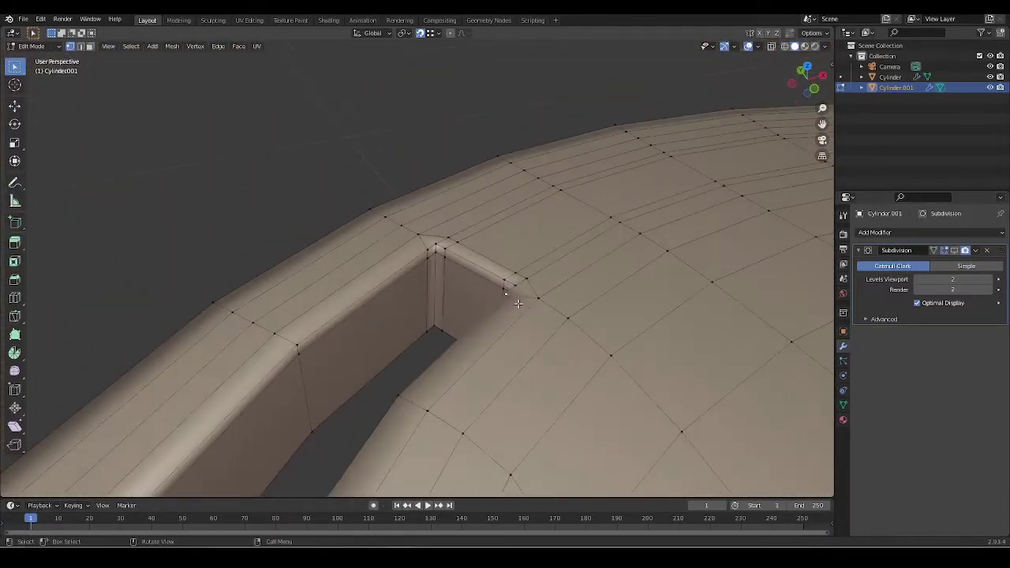
{"action": "scroll", "coordinate": [483, 258], "scroll_direction": "up", "scroll_amount": 3}
{"action": "scroll", "coordinate": [479, 257], "scroll_direction": "up", "scroll_amount": 3}
{"action": "middle_click_drag", "start_coordinate": [475, 250], "coordinate": [416, 323], "text": "shift"}
{"action": "scroll", "coordinate": [418, 322], "scroll_direction": "up", "scroll_amount": 3}
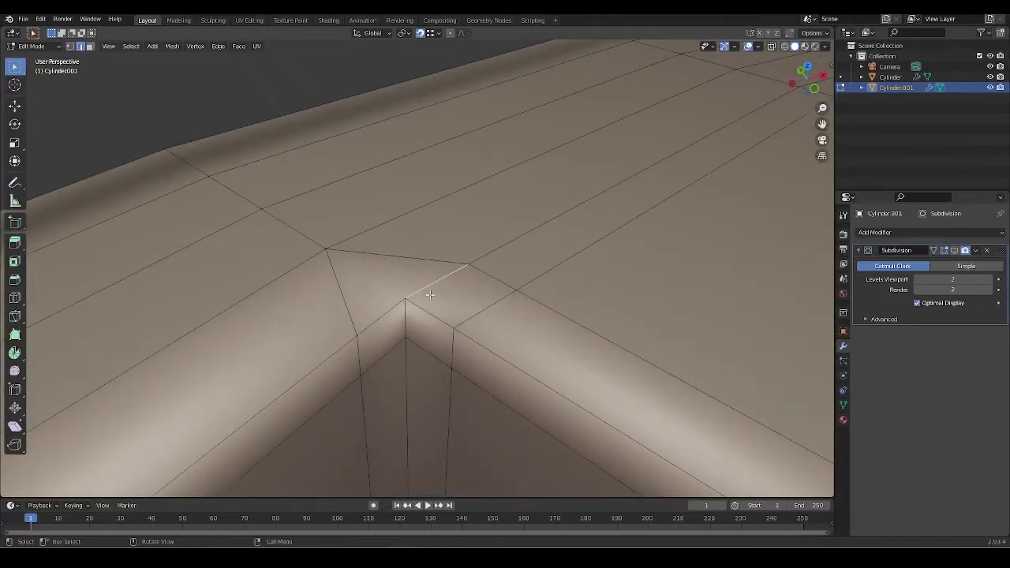
{"action": "mouse_move", "coordinate": [394, 314]}
{"action": "middle_mouse_down"}
{"action": "mouse_move", "coordinate": [560, 327]}
{"action": "mouse_move", "coordinate": [541, 287]}
{"action": "mouse_move", "coordinate": [571, 273]}
{"action": "mouse_move", "coordinate": [573, 293]}
{"action": "mouse_move", "coordinate": [490, 320]}
{"action": "mouse_move", "coordinate": [487, 344]}
{"action": "mouse_move", "coordinate": [494, 281]}
{"action": "mouse_move", "coordinate": [469, 300]}
{"action": "mouse_move", "coordinate": [454, 270]}
{"action": "mouse_move", "coordinate": [403, 328]}
{"action": "middle_mouse_up"}
{"action": "left_click", "coordinate": [577, 267], "text": "shift"}
{"action": "scroll", "coordinate": [569, 284], "scroll_direction": "down", "scroll_amount": 3}
{"action": "scroll", "coordinate": [489, 320], "scroll_direction": "up", "scroll_amount": 4}
{"action": "scroll", "coordinate": [487, 344], "scroll_direction": "down", "scroll_amount": 4}
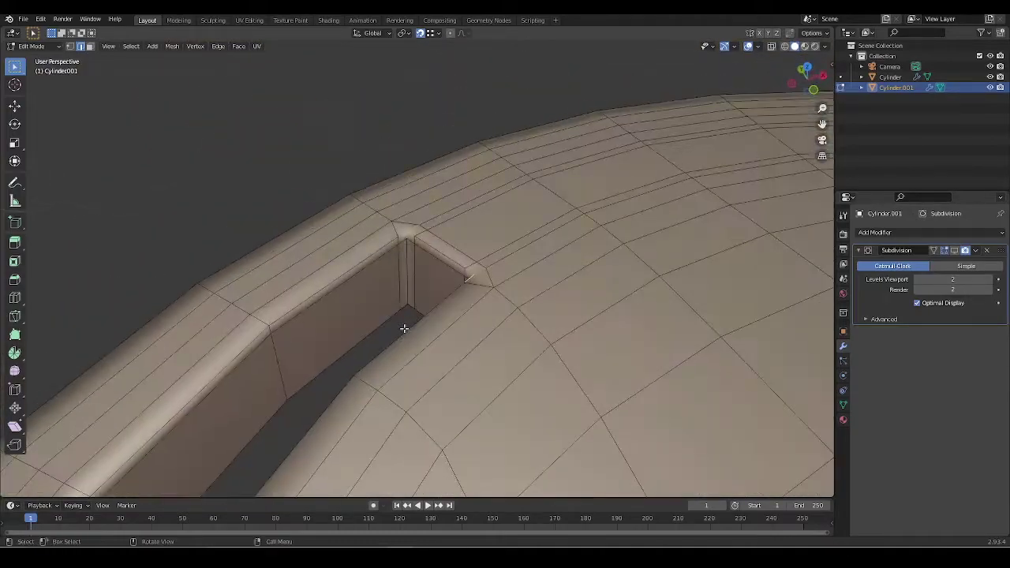
Step: Turn the Subdivision modifier's viewport display back on for the slotted disc in object mode
{"action": "key", "text": "Tab"}
{"action": "middle_click_drag", "start_coordinate": [492, 284], "coordinate": [474, 313]}
{"action": "scroll", "coordinate": [487, 291], "scroll_direction": "down", "scroll_amount": 5}
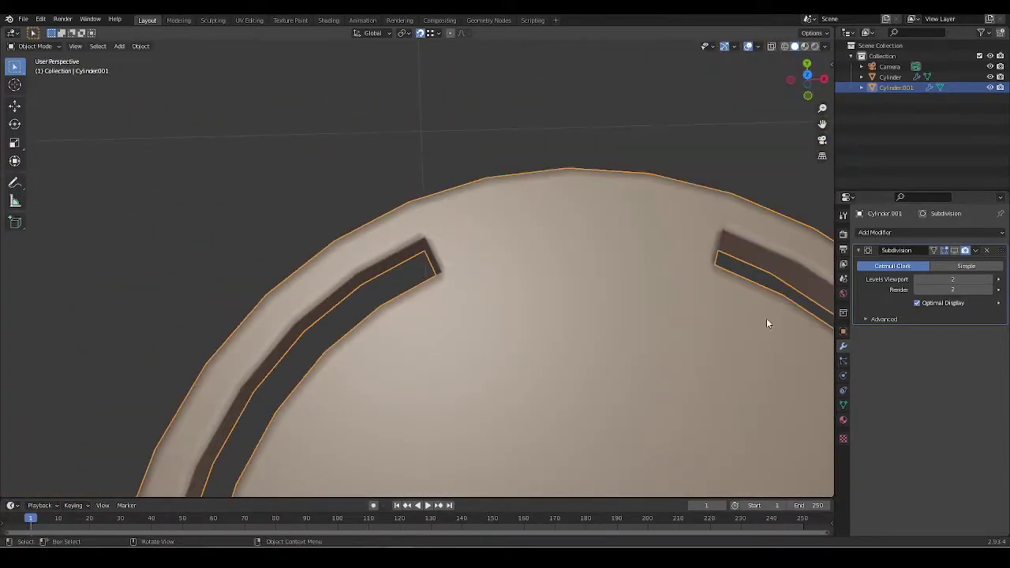
{"action": "left_click", "coordinate": [954, 250]}
{"action": "scroll", "coordinate": [506, 303], "scroll_direction": "down", "scroll_amount": 1}
Step: Examine the smoothed roundness of the slot's end corners close up from the top view in object mode
{"action": "key", "text": "Tab"}
{"action": "middle_click_drag", "start_coordinate": [506, 297], "coordinate": [486, 326], "text": "shift"}
{"action": "scroll", "coordinate": [465, 320], "scroll_direction": "up", "scroll_amount": 4}
{"action": "key", "text": "Tab"}
{"action": "middle_click_drag", "start_coordinate": [408, 331], "coordinate": [414, 292]}
{"action": "key", "text": "grave"}
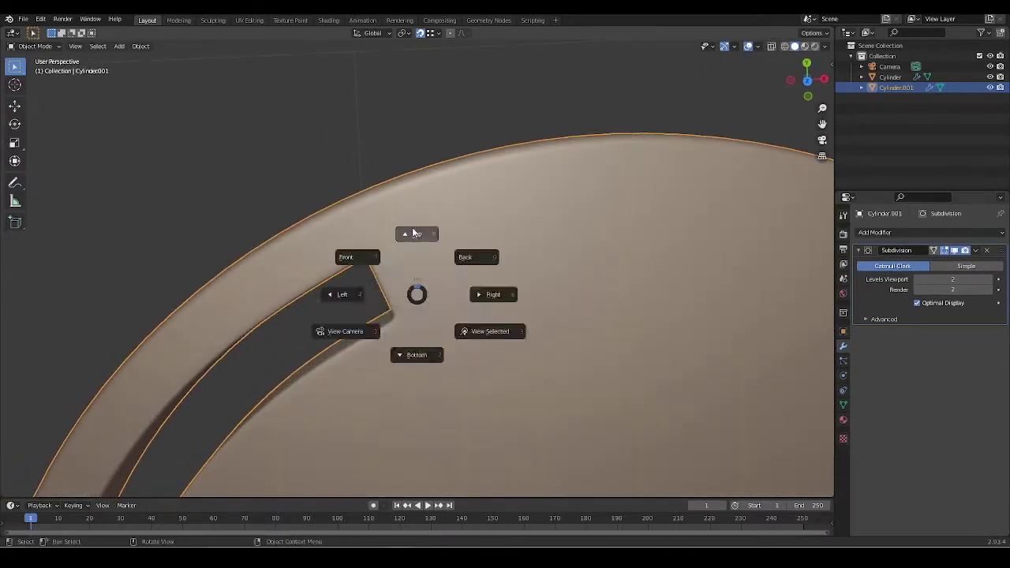
{"action": "left_click", "coordinate": [415, 234]}
{"action": "middle_click_drag", "start_coordinate": [477, 302], "coordinate": [531, 277], "text": "shift"}
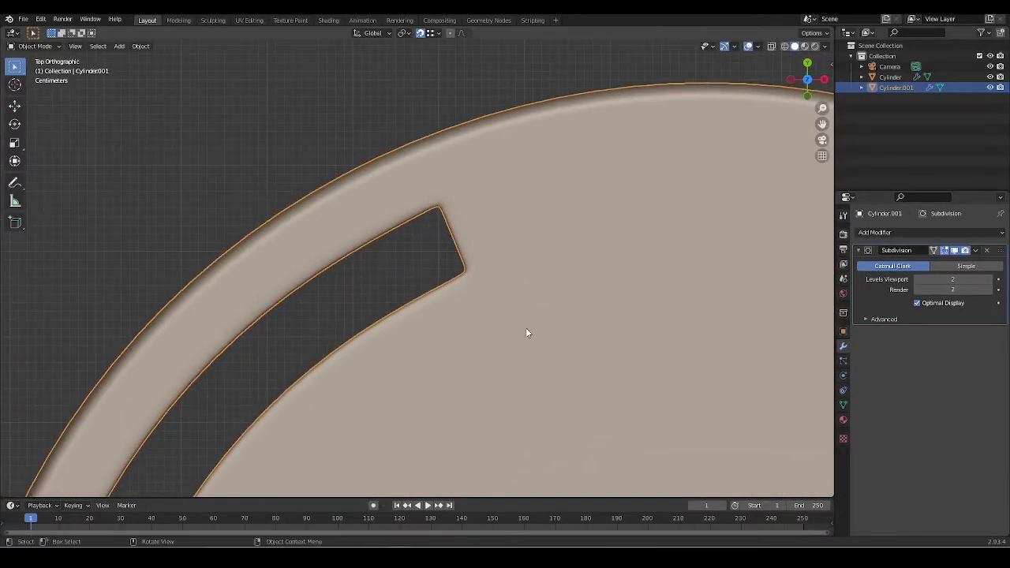
{"action": "scroll", "coordinate": [503, 312], "scroll_direction": "up", "scroll_amount": 5}
{"action": "middle_click_drag", "start_coordinate": [543, 244], "coordinate": [467, 342], "text": "shift"}
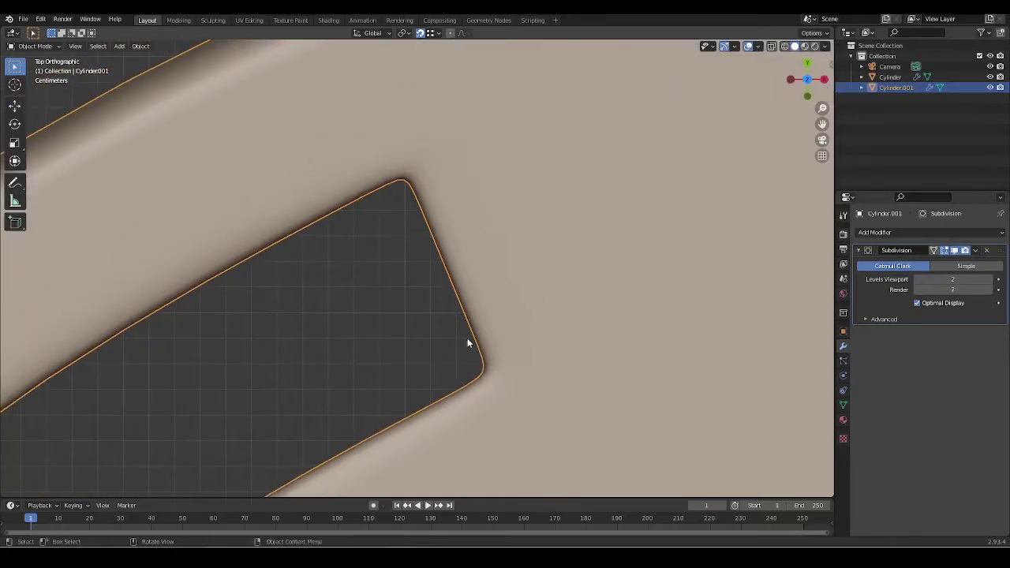
{"action": "right_click", "coordinate": [526, 248]}
Step: Add a centred loop cut around the slot's upper rim and another along the bridge through the slot's outer corner
{"action": "mouse_move", "coordinate": [421, 135]}
{"action": "middle_mouse_down"}
{"action": "mouse_move", "coordinate": [413, 269]}
{"action": "mouse_move", "coordinate": [435, 320]}
{"action": "mouse_move", "coordinate": [492, 277]}
{"action": "mouse_move", "coordinate": [476, 261]}
{"action": "mouse_move", "coordinate": [435, 264]}
{"action": "mouse_move", "coordinate": [448, 297]}
{"action": "mouse_move", "coordinate": [406, 389]}
{"action": "mouse_move", "coordinate": [491, 248]}
{"action": "mouse_move", "coordinate": [500, 252]}
{"action": "mouse_move", "coordinate": [474, 300]}
{"action": "mouse_move", "coordinate": [509, 246]}
{"action": "mouse_move", "coordinate": [492, 253]}
{"action": "mouse_move", "coordinate": [473, 239]}
{"action": "mouse_move", "coordinate": [541, 258]}
{"action": "mouse_move", "coordinate": [515, 288]}
{"action": "middle_mouse_up"}
{"action": "key", "text": "Tab"}
{"action": "scroll", "coordinate": [488, 250], "scroll_direction": "up", "scroll_amount": 4}
{"action": "scroll", "coordinate": [500, 252], "scroll_direction": "up", "scroll_amount": 3}
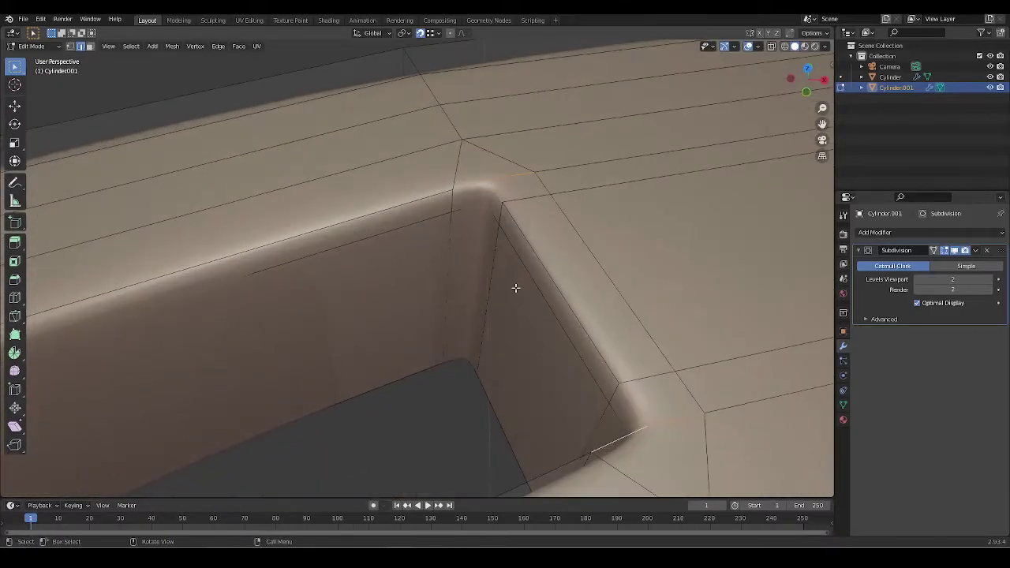
{"action": "middle_click_drag", "start_coordinate": [469, 319], "coordinate": [464, 226]}
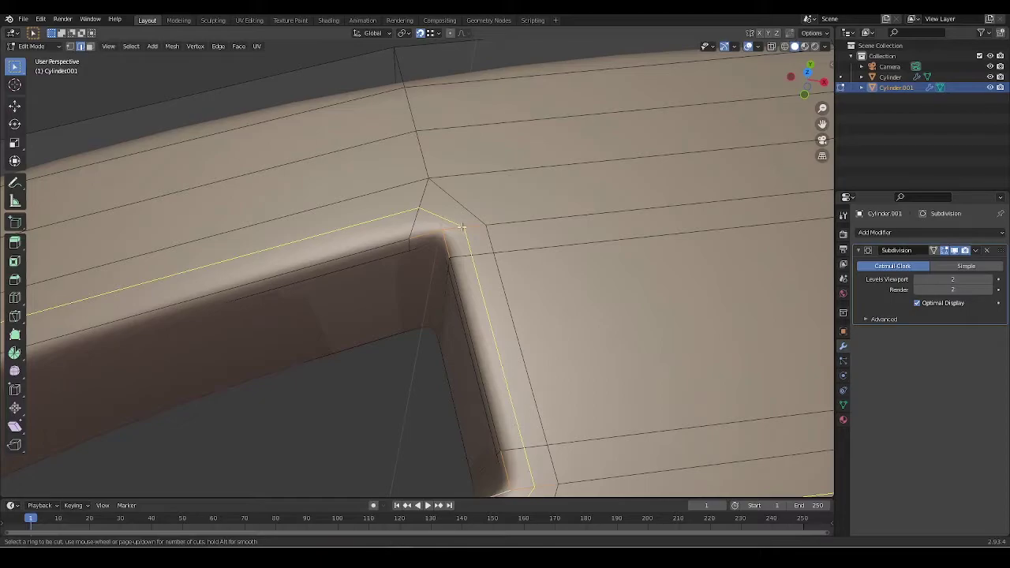
{"action": "left_click", "coordinate": [462, 227]}
{"action": "right_click", "coordinate": [462, 227]}
{"action": "right_click", "coordinate": [463, 227]}
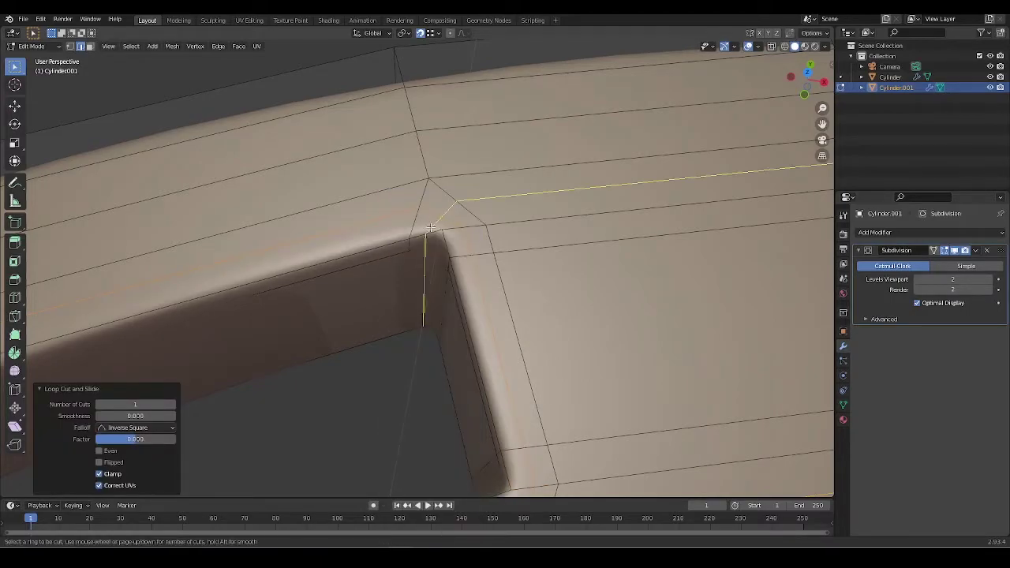
{"action": "key", "text": "Escape"}
Step: Cut an edge loop around the slot's vertical walls and bevel it 0.038 m wide toward their upper and lower edges
{"action": "middle_click_drag", "start_coordinate": [442, 241], "coordinate": [521, 256]}
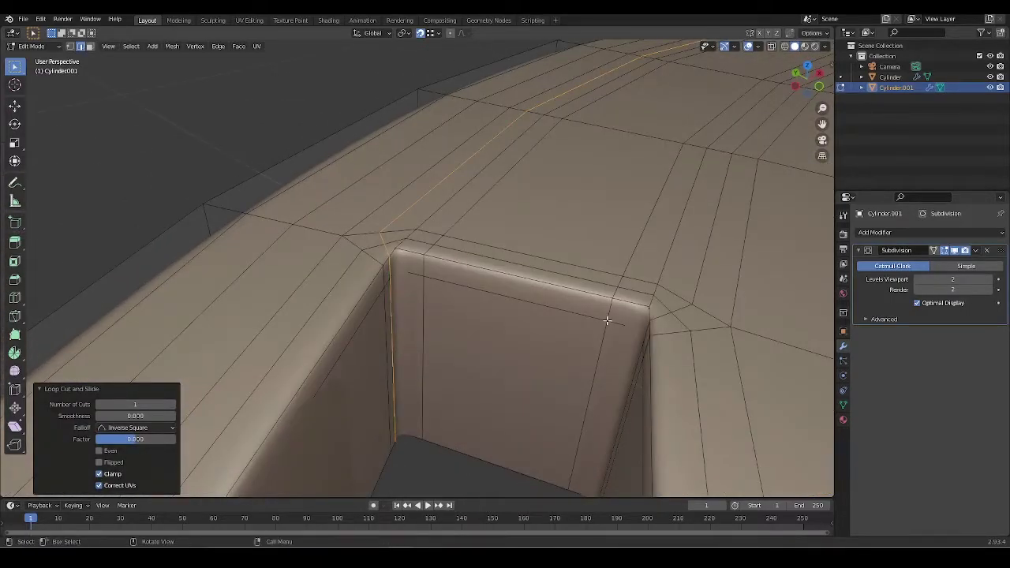
{"action": "middle_click_drag", "start_coordinate": [607, 319], "coordinate": [582, 349]}
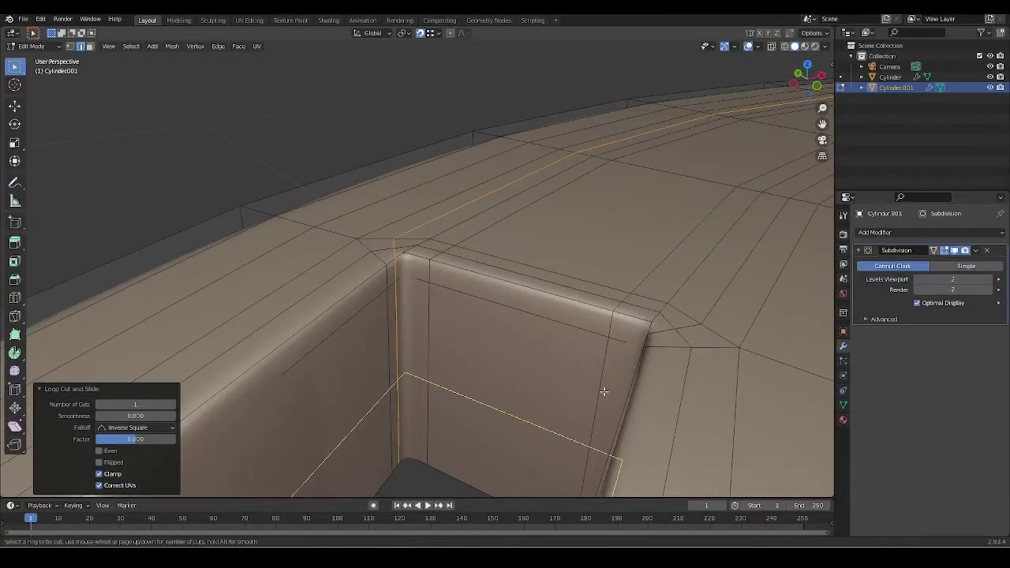
{"action": "middle_click_drag", "start_coordinate": [604, 391], "coordinate": [633, 349]}
{"action": "key", "text": "ctrl+b"}
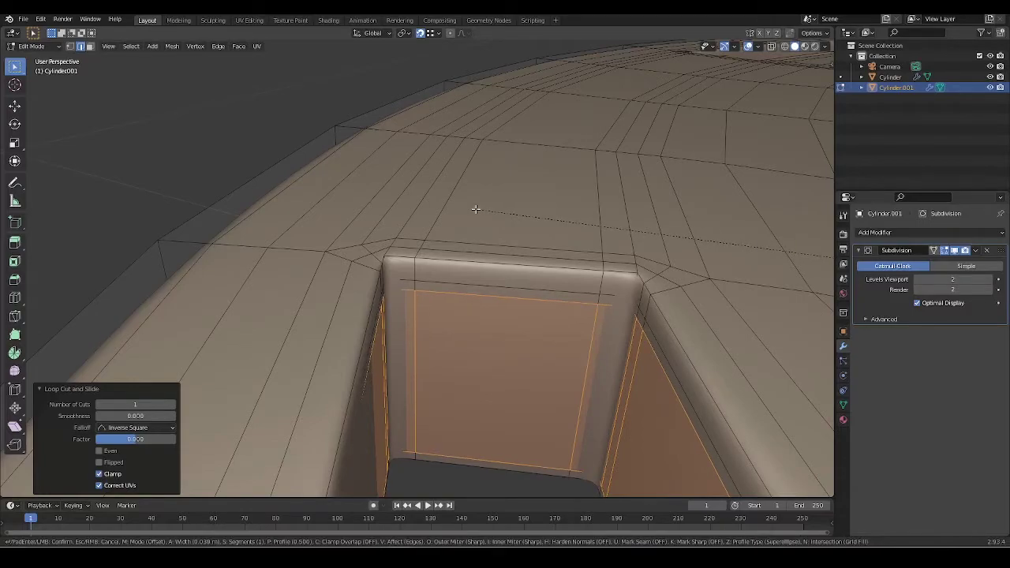
{"action": "left_click", "coordinate": [475, 209]}
{"action": "middle_click_drag", "start_coordinate": [475, 209], "coordinate": [447, 282]}
Step: Cut a centred edge loop around the slot's wall by its upper rim, discarding any cut down the bridge's middle
{"action": "key", "text": "ctrl+r"}
{"action": "left_click", "coordinate": [428, 271]}
{"action": "right_click", "coordinate": [428, 271]}
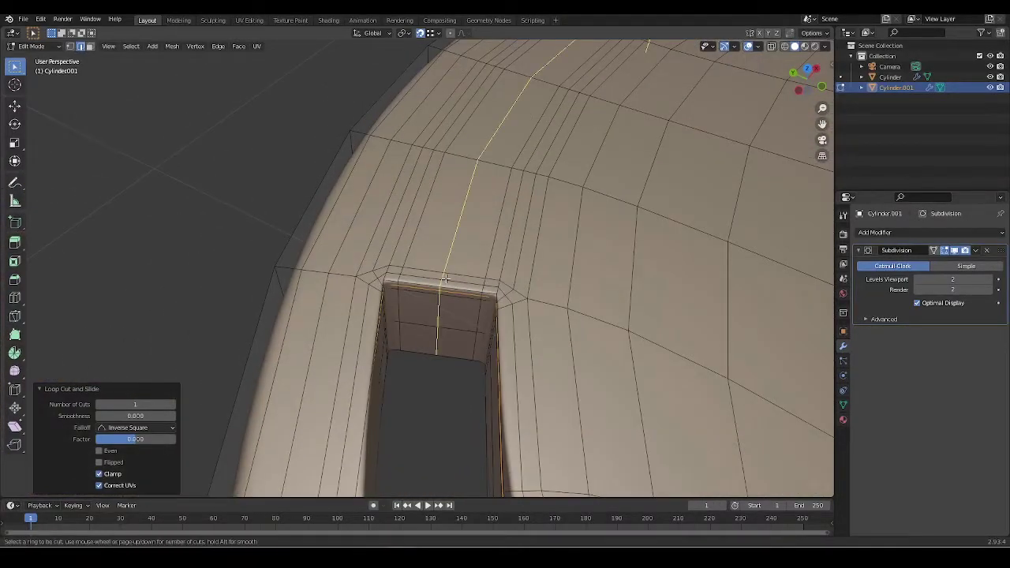
{"action": "left_click", "coordinate": [445, 278]}
{"action": "key", "text": "ctrl+z"}
Step: Cut a centred edge loop along the bridge beside each of the slot's two end corners
{"action": "key", "text": "ctrl+r"}
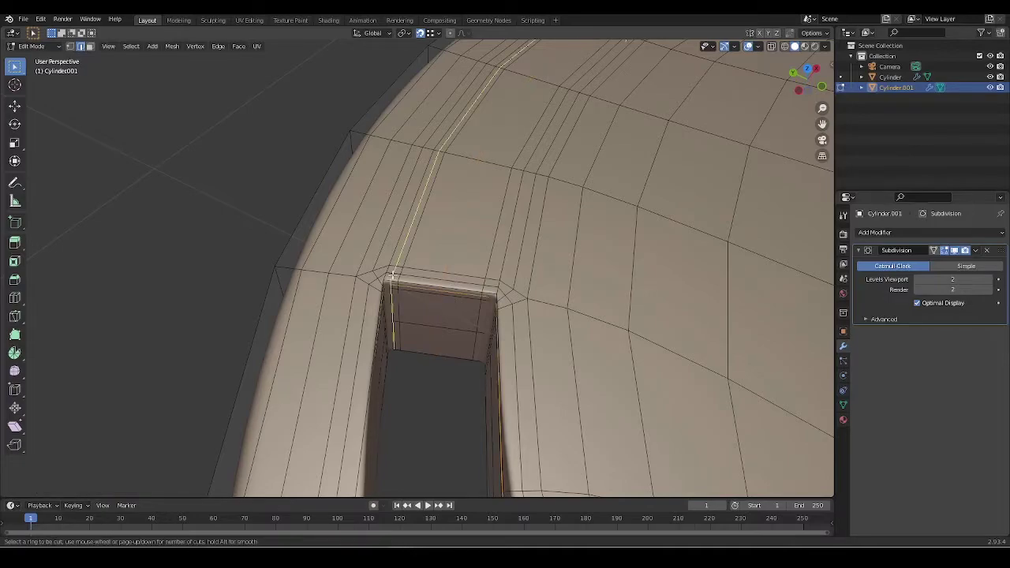
{"action": "left_click", "coordinate": [392, 277]}
{"action": "right_click", "coordinate": [401, 276]}
{"action": "left_click", "coordinate": [491, 288]}
{"action": "right_click", "coordinate": [491, 286]}
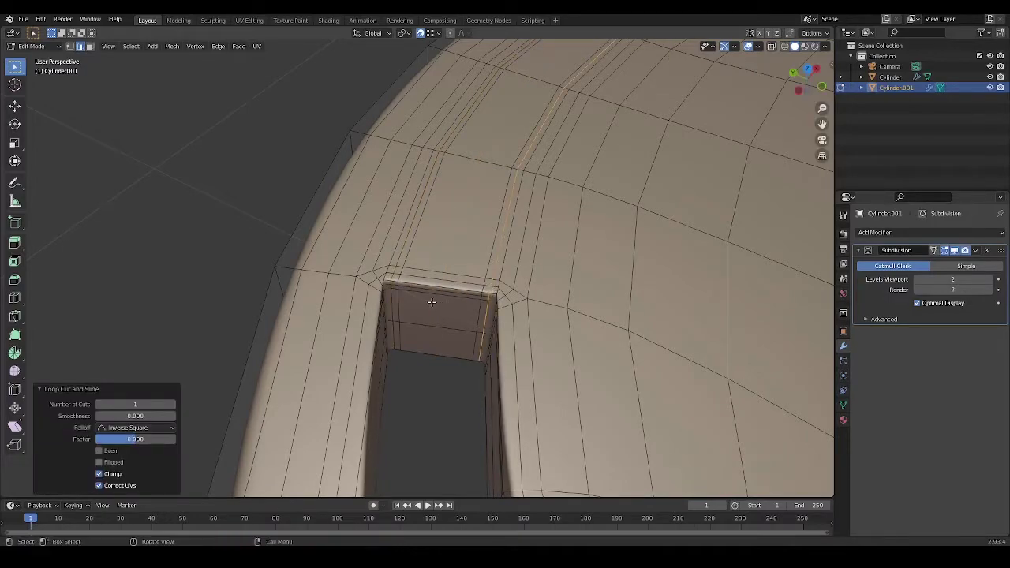
{"action": "middle_click_drag", "start_coordinate": [428, 293], "coordinate": [398, 288]}
Step: Examine the sharpness of the smoothed slot corner from the top view in object mode
{"action": "middle_click_drag", "start_coordinate": [318, 271], "coordinate": [460, 351]}
{"action": "key", "text": "Tab"}
{"action": "scroll", "coordinate": [473, 325], "scroll_direction": "down", "scroll_amount": 4}
{"action": "key", "text": "KP_7"}
{"action": "scroll", "coordinate": [417, 313], "scroll_direction": "up", "scroll_amount": 3}
{"action": "middle_click_drag", "start_coordinate": [418, 312], "coordinate": [542, 232], "text": "shift"}
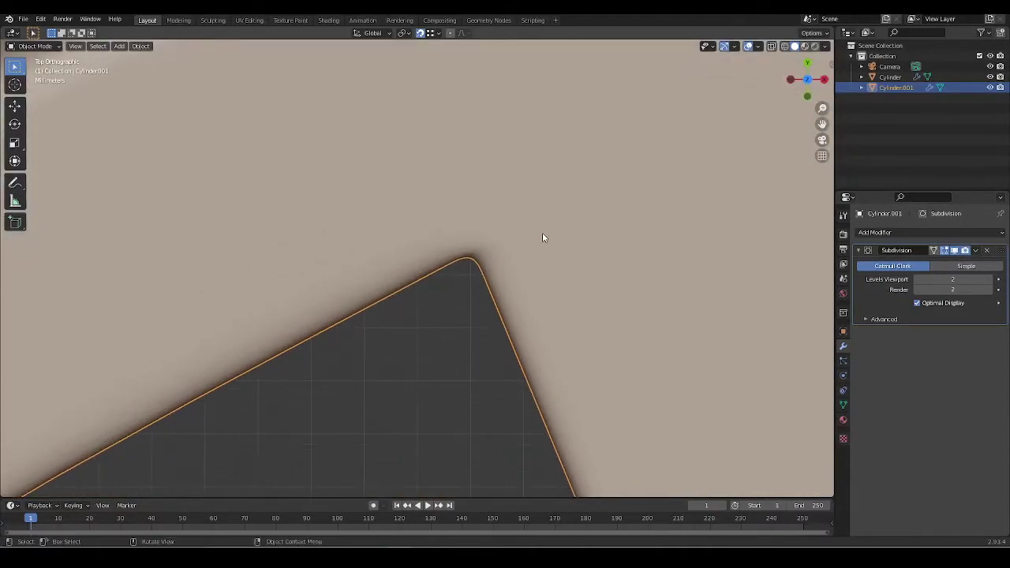
{"action": "scroll", "coordinate": [724, 172], "scroll_direction": "down", "scroll_amount": 5}
{"action": "key", "text": "Tab"}
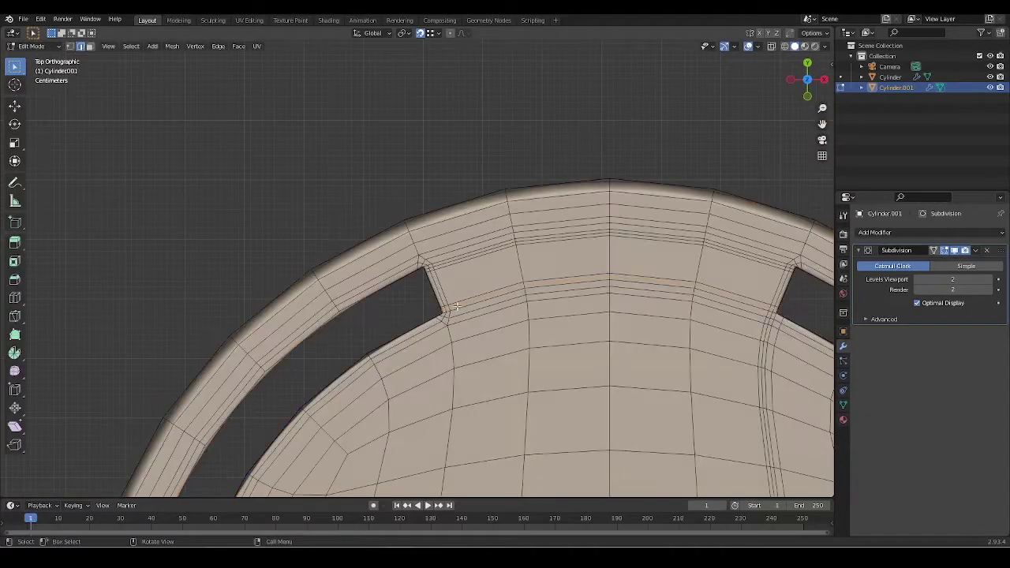
Step: Cut a centred edge loop around the ring's outer wall, bevel it 0.038 m wide and view the smoothed wall
{"action": "middle_click_drag", "start_coordinate": [757, 253], "coordinate": [479, 150]}
{"action": "scroll", "coordinate": [520, 178], "scroll_direction": "up", "scroll_amount": 1}
{"action": "key", "text": "ctrl+r"}
{"action": "left_click", "coordinate": [566, 329]}
{"action": "left_click", "coordinate": [566, 327]}
{"action": "middle_click_drag", "start_coordinate": [565, 327], "coordinate": [536, 274]}
{"action": "key", "text": "ctrl+b"}
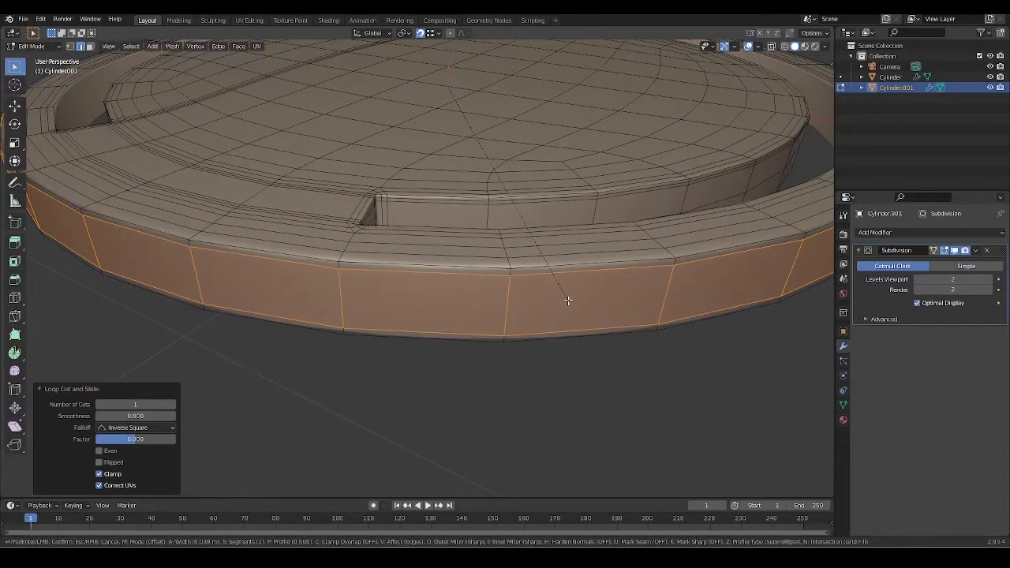
{"action": "left_click", "coordinate": [568, 300]}
{"action": "key", "text": "Tab"}
{"action": "middle_click_drag", "start_coordinate": [576, 336], "coordinate": [475, 282]}
Step: Dissolve the unneeded edge loop near the ring's outer edge and slide the neighbouring loop along its surface
{"action": "key", "text": "Tab"}
{"action": "left_click", "coordinate": [542, 333]}
{"action": "key", "text": "x"}
{"action": "left_click", "coordinate": [530, 322]}
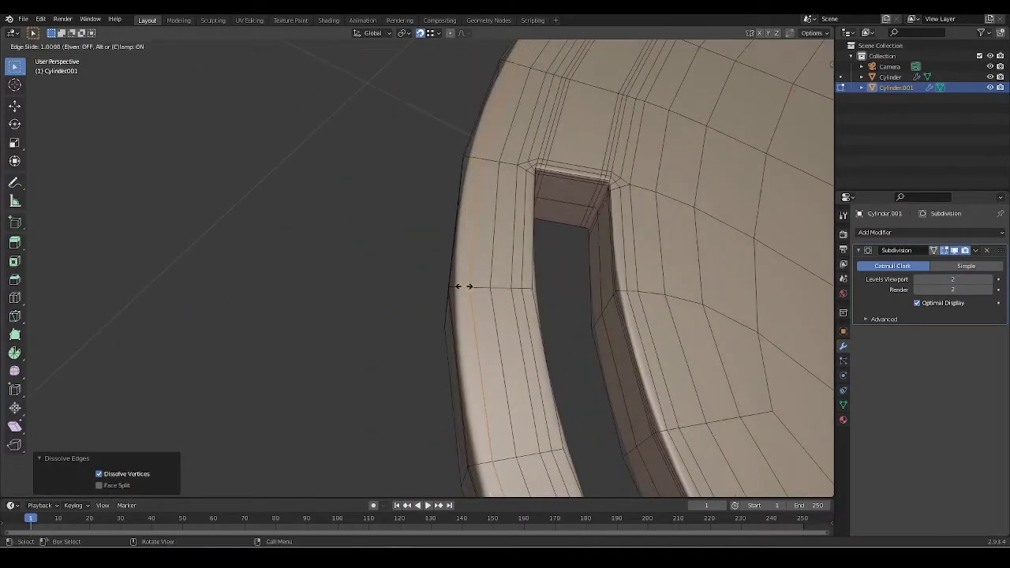
{"action": "key", "text": "Tab"}
Step: Examine the disc's bridge, both slot ends and overall topology from several angles and from the top view
{"action": "middle_click_drag", "start_coordinate": [485, 304], "coordinate": [453, 323]}
{"action": "key", "text": "ctrl+KP_1"}
{"action": "middle_click_drag", "start_coordinate": [536, 227], "coordinate": [430, 227]}
{"action": "key", "text": "Tab"}
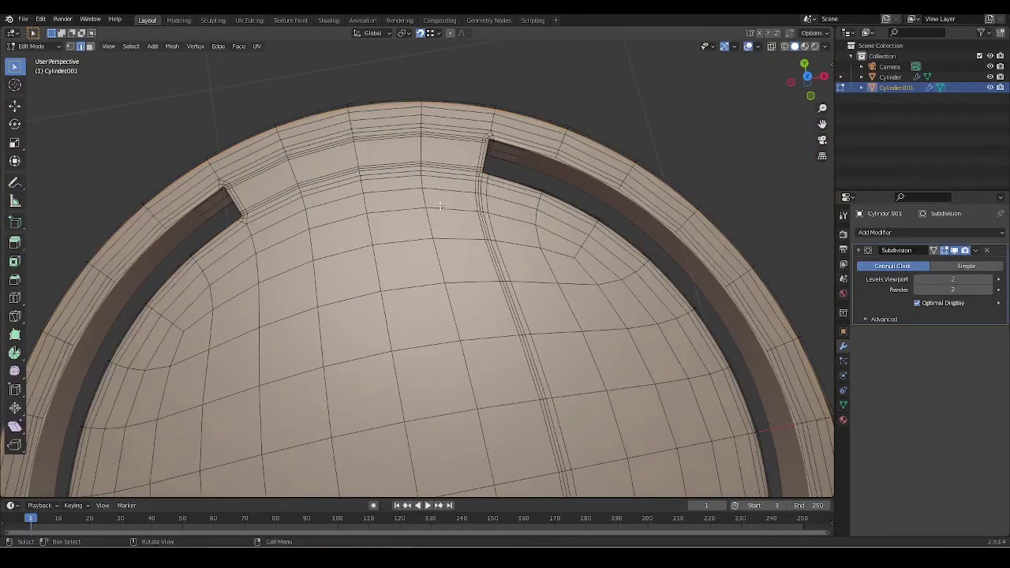
{"action": "middle_click_drag", "start_coordinate": [331, 217], "coordinate": [436, 235]}
{"action": "middle_click_drag", "start_coordinate": [537, 263], "coordinate": [596, 279], "text": "shift"}
{"action": "scroll", "coordinate": [408, 290], "scroll_direction": "up", "scroll_amount": 3}
{"action": "scroll", "coordinate": [568, 252], "scroll_direction": "down", "scroll_amount": 4}
{"action": "key", "text": "KP_7"}
{"action": "scroll", "coordinate": [506, 173], "scroll_direction": "down", "scroll_amount": 3}
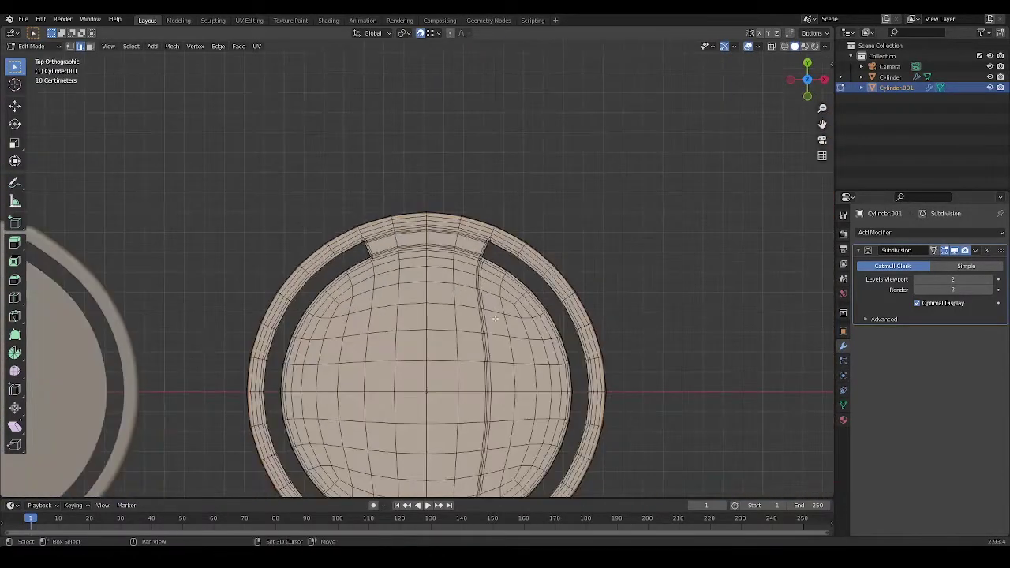
Step: Delete all faces on the disc's +X half, including the hidden ones, from the top view
{"action": "middle_click_drag", "start_coordinate": [491, 306], "coordinate": [481, 244], "text": "shift"}
{"action": "key", "text": "shift+z"}
{"action": "key", "text": "3"}
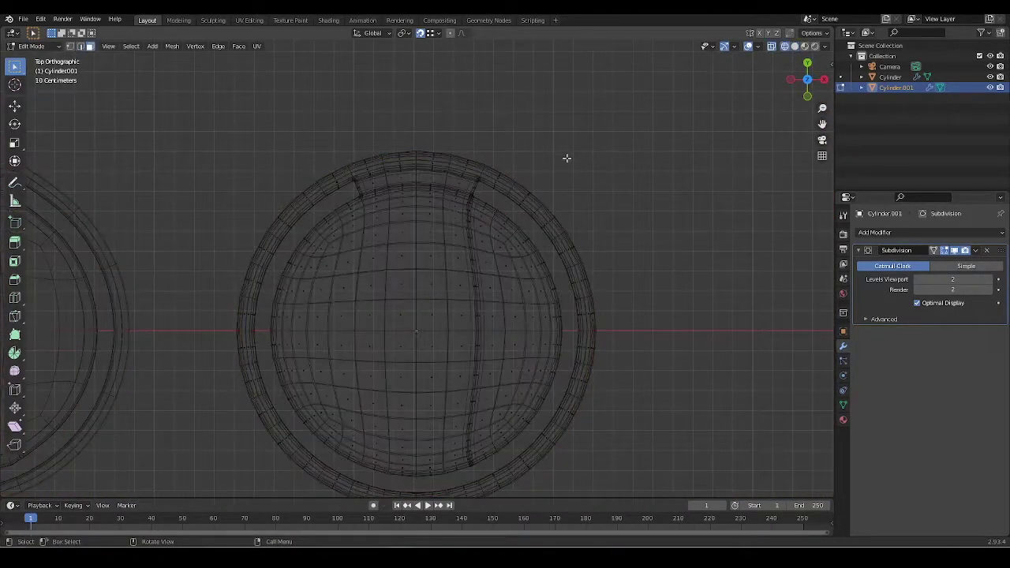
{"action": "scroll", "coordinate": [566, 158], "scroll_direction": "down", "scroll_amount": 4}
{"action": "mouse_move", "coordinate": [550, 141]}
{"action": "left_mouse_down"}
{"action": "mouse_move", "coordinate": [418, 451]}
{"action": "mouse_move", "coordinate": [419, 441]}
{"action": "left_mouse_up"}
{"action": "key", "text": "x"}
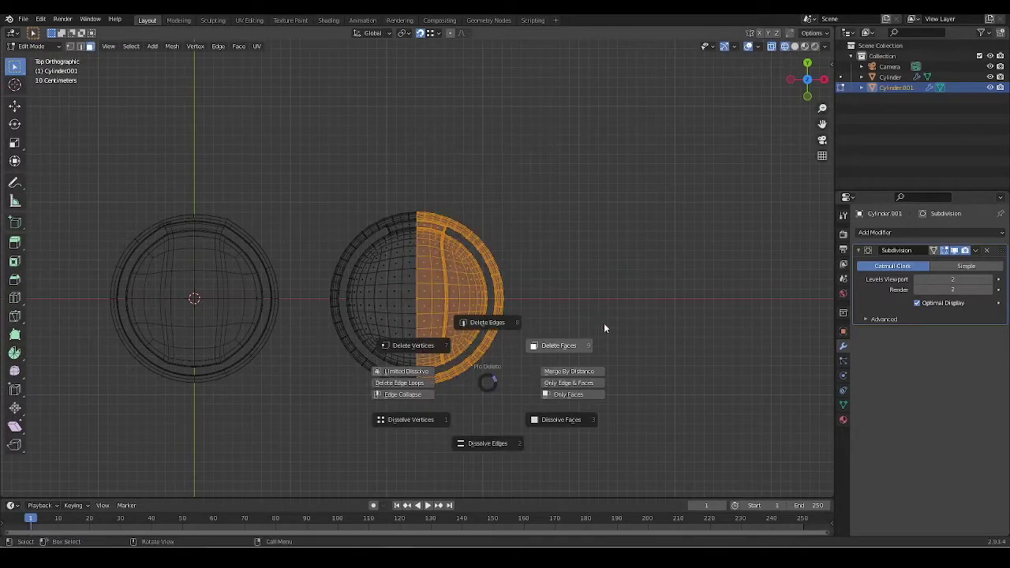
{"action": "left_click", "coordinate": [581, 334]}
Step: Add a Mirror modifier across the X axis to the remaining half disc and apply it
{"action": "scroll", "coordinate": [581, 335], "scroll_direction": "up", "scroll_amount": 4}
{"action": "key", "text": "Tab"}
{"action": "key", "text": "q"}
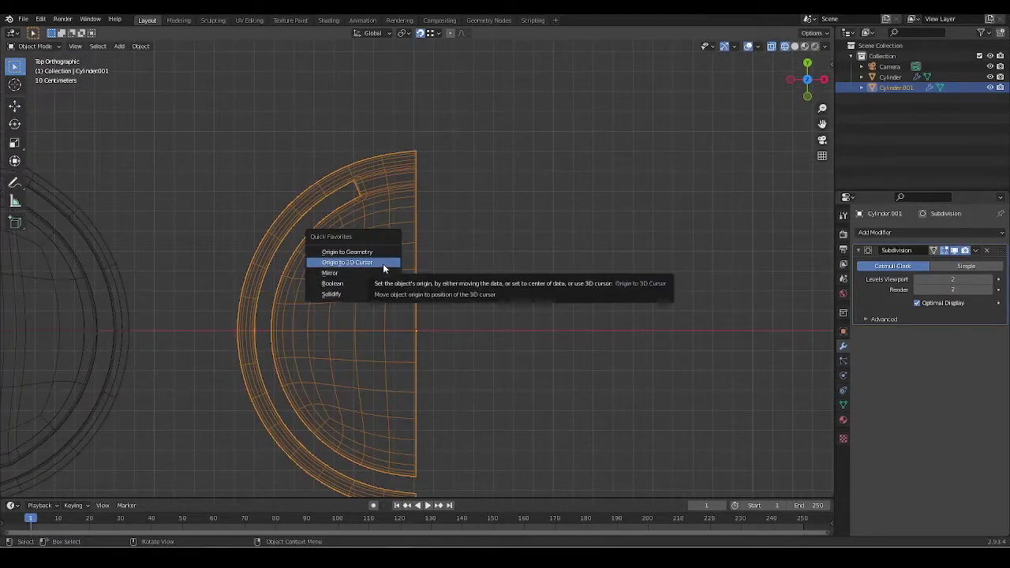
{"action": "left_click", "coordinate": [332, 272]}
{"action": "key", "text": "KP_Decimal"}
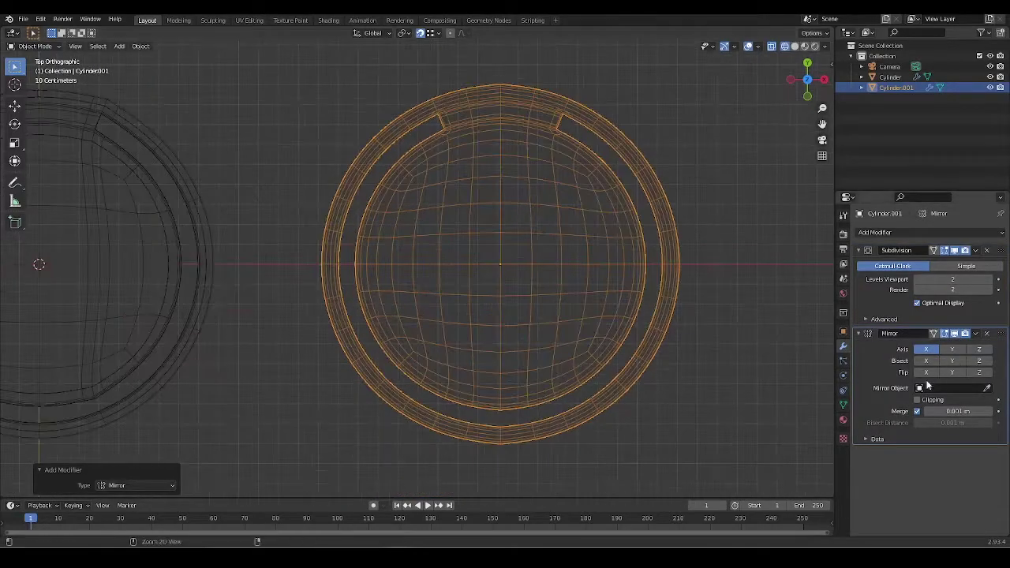
{"action": "key", "text": "ctrl+a"}
{"action": "middle_click_drag", "start_coordinate": [538, 295], "coordinate": [532, 340], "text": "shift"}
{"action": "key", "text": "Tab"}
{"action": "key", "text": "shift+z"}
{"action": "scroll", "coordinate": [573, 298], "scroll_direction": "up", "scroll_amount": 1}
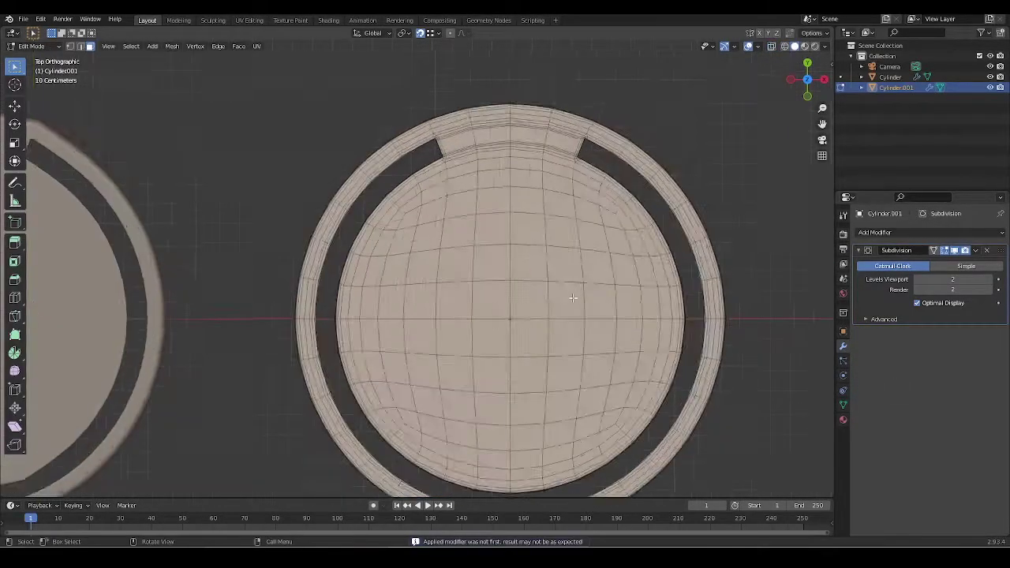
{"action": "middle_click_drag", "start_coordinate": [573, 297], "coordinate": [671, 290]}
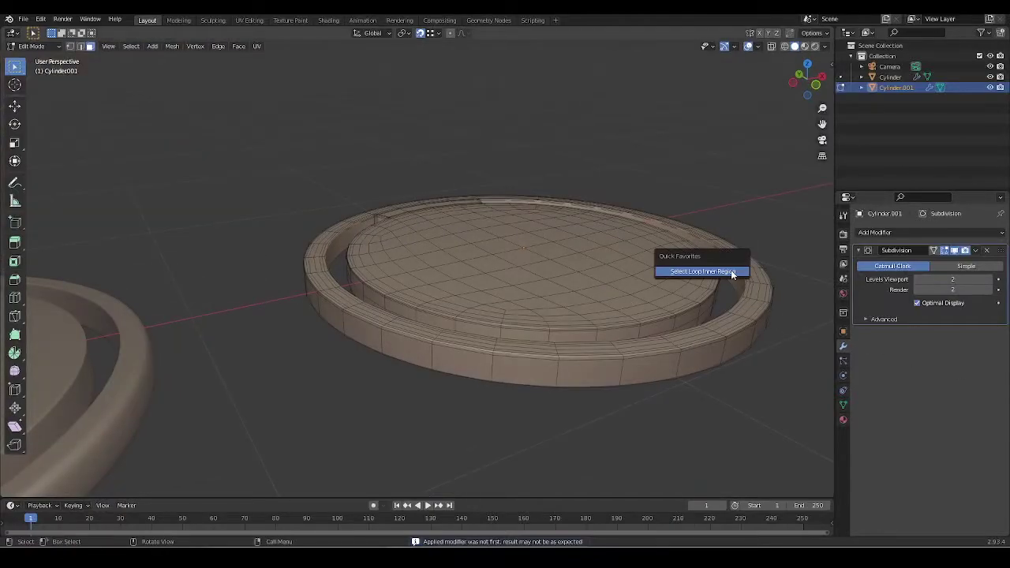
Step: Add another Mirror modifier to the disc and mirror it across the Z axis only
{"action": "key", "text": "Tab"}
{"action": "key", "text": "q"}
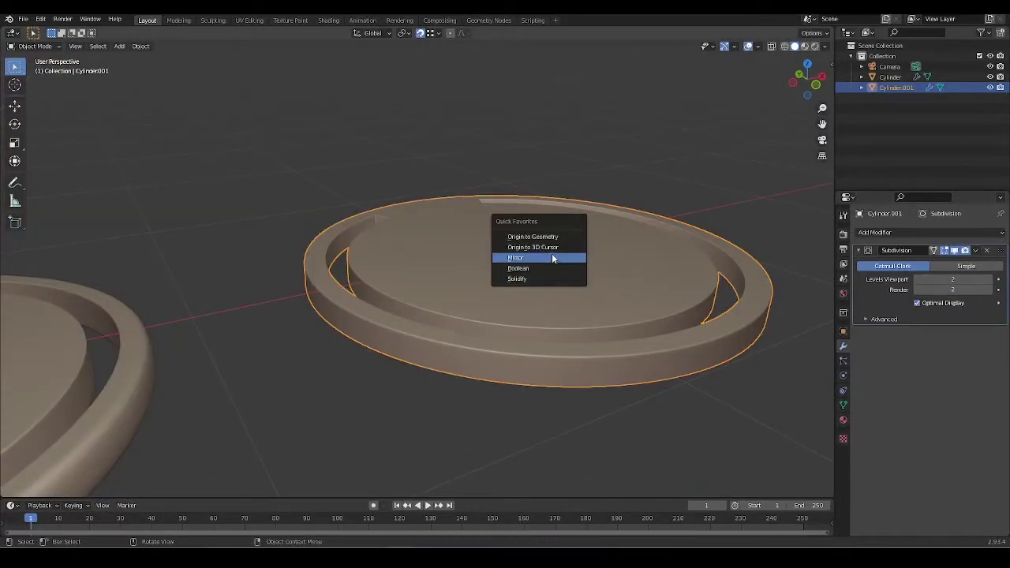
{"action": "left_click", "coordinate": [553, 259]}
{"action": "left_click", "coordinate": [978, 349]}
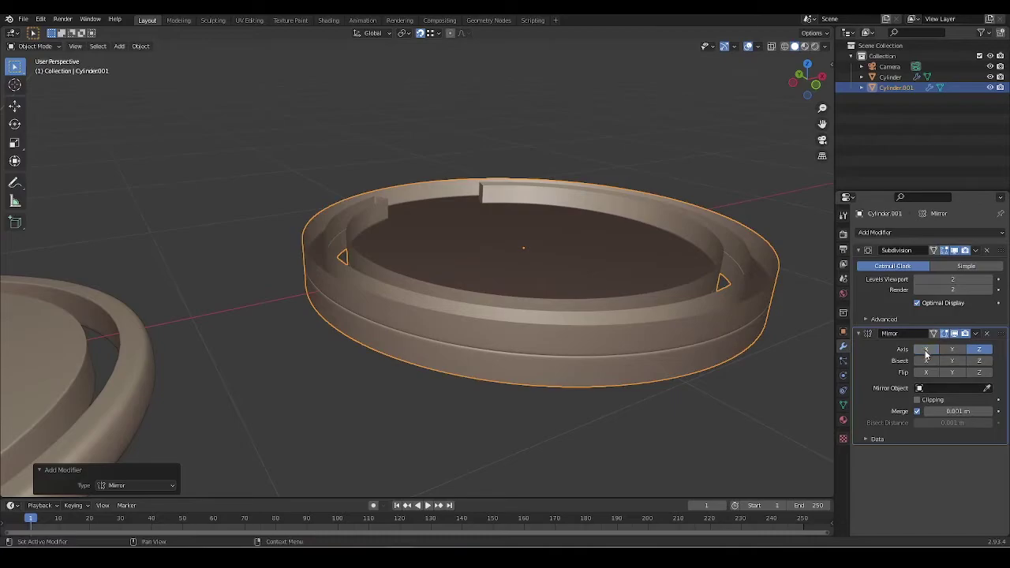
Step: Turn off the Mirror modifier's viewport display to show the single disc without its mirrored copy
{"action": "middle_click_drag", "start_coordinate": [608, 318], "coordinate": [644, 301]}
{"action": "scroll", "coordinate": [586, 283], "scroll_direction": "up", "scroll_amount": 1}
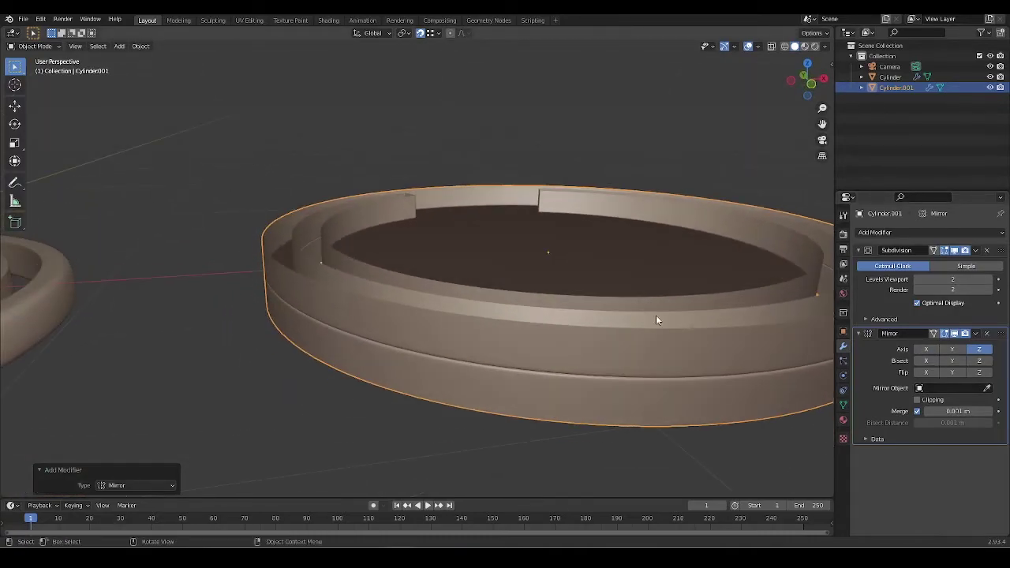
{"action": "scroll", "coordinate": [638, 323], "scroll_direction": "down", "scroll_amount": 5}
{"action": "scroll", "coordinate": [627, 331], "scroll_direction": "up", "scroll_amount": 2}
{"action": "key", "text": "Tab"}
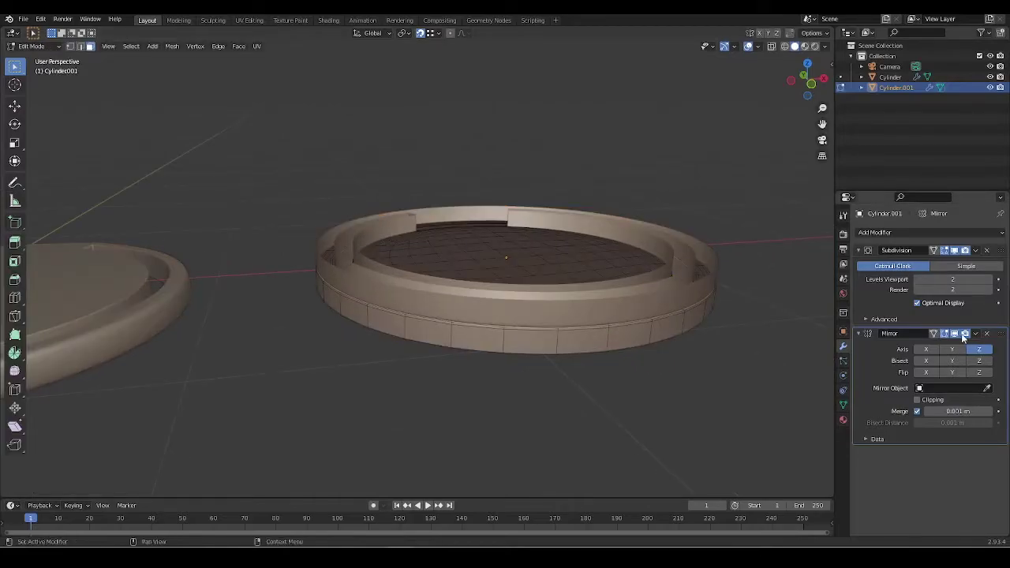
{"action": "left_click", "coordinate": [955, 334]}
Step: Snap the 3D cursor to a vertex on the outer wall's lower edge and set the disc's origin to it
{"action": "scroll", "coordinate": [740, 348], "scroll_direction": "up", "scroll_amount": 3}
{"action": "key", "text": "Tab"}
{"action": "middle_click_drag", "start_coordinate": [707, 350], "coordinate": [573, 252]}
{"action": "key", "text": "Tab"}
{"action": "scroll", "coordinate": [575, 305], "scroll_direction": "down", "scroll_amount": 3}
{"action": "scroll", "coordinate": [564, 278], "scroll_direction": "up", "scroll_amount": 3}
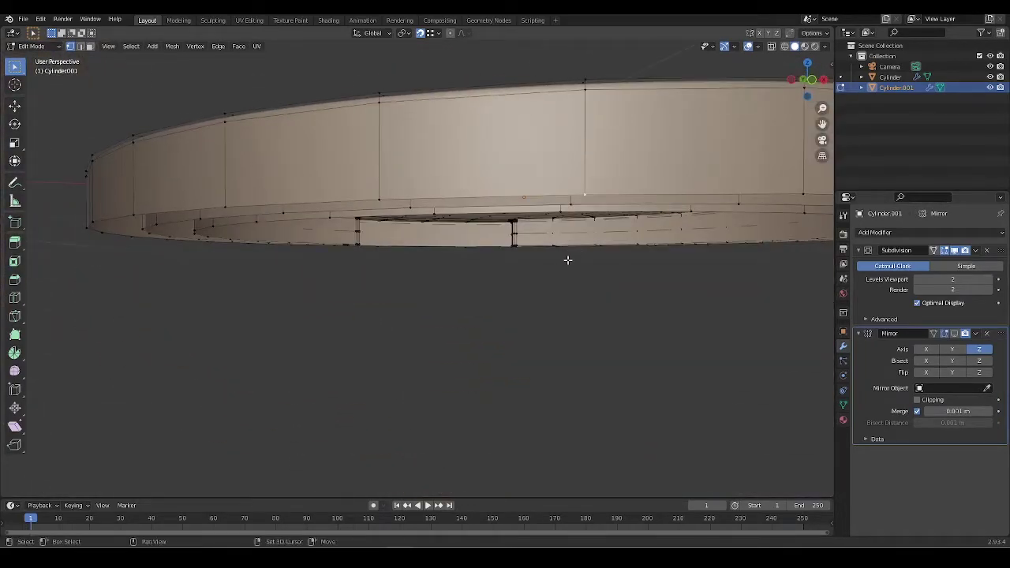
{"action": "key", "text": "shift+s"}
{"action": "left_click", "coordinate": [563, 324]}
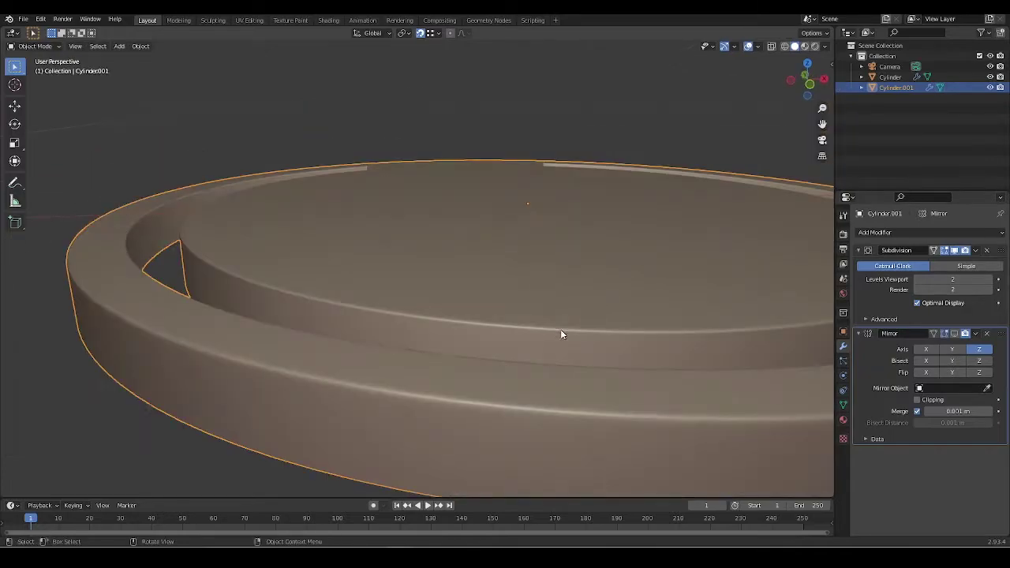
{"action": "key", "text": "q"}
{"action": "left_click", "coordinate": [552, 323]}
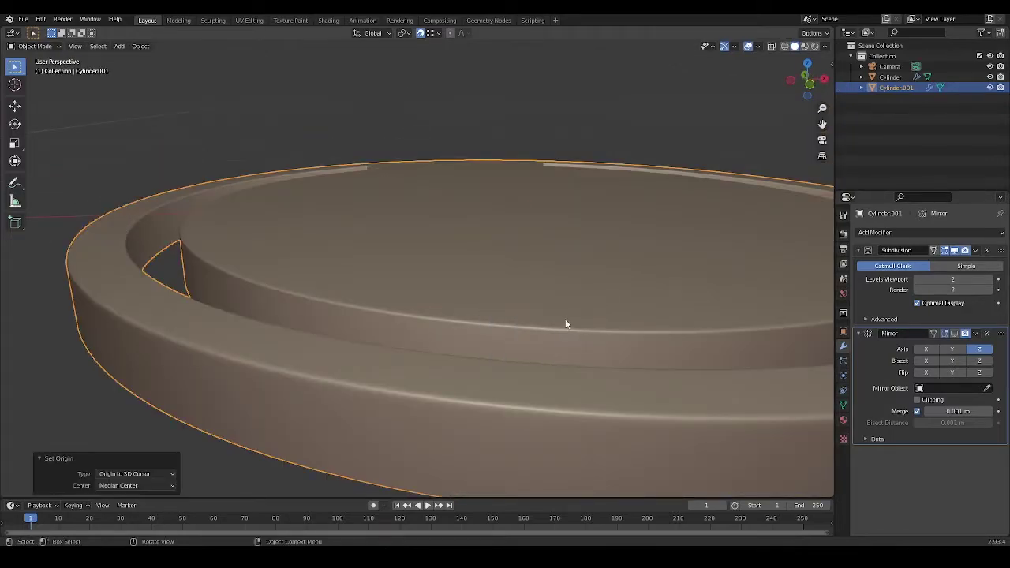
Step: Turn the Z-axis Mirror modifier's viewport display back on and apply the modifier to the disc
{"action": "scroll", "coordinate": [565, 324], "scroll_direction": "down", "scroll_amount": 5}
{"action": "left_click", "coordinate": [953, 334]}
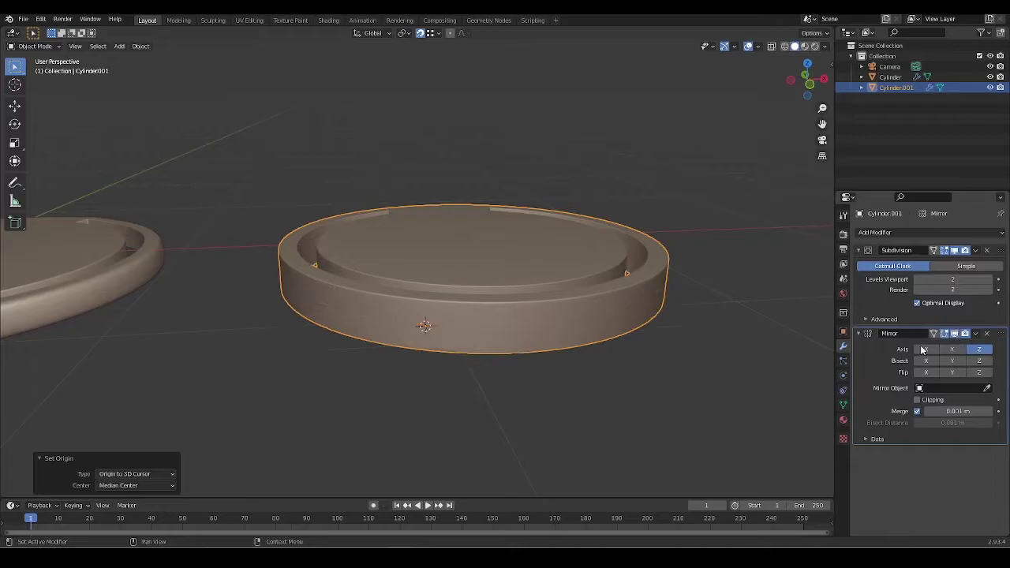
{"action": "key", "text": "ctrl+a"}
{"action": "key", "text": "Tab"}
{"action": "middle_click_drag", "start_coordinate": [447, 264], "coordinate": [487, 332]}
Step: Set the disc's origin to its geometry and return the 3D cursor to the world origin
{"action": "key", "text": "q"}
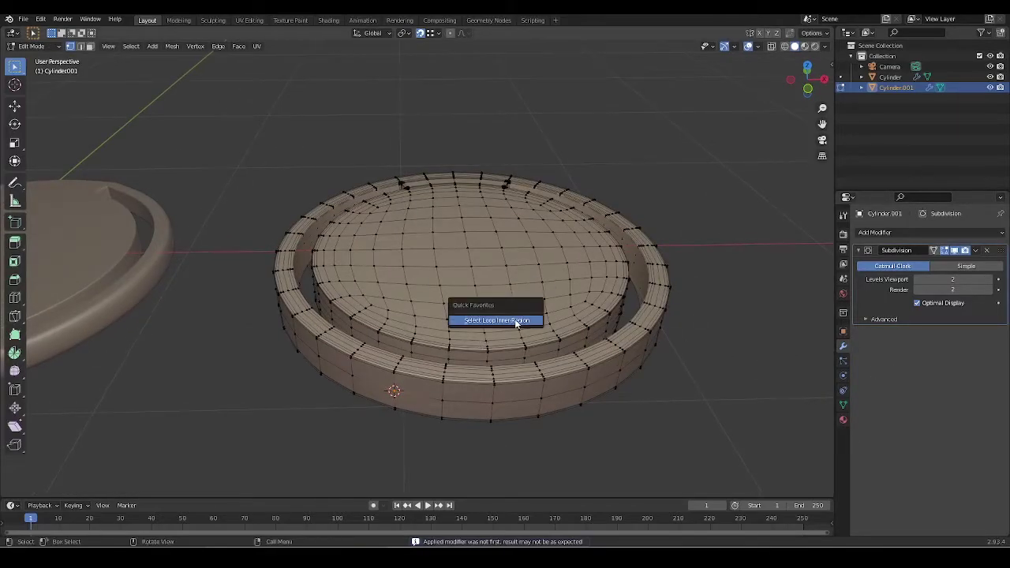
{"action": "key", "text": "Tab"}
{"action": "key", "text": "q"}
{"action": "left_click", "coordinate": [494, 282]}
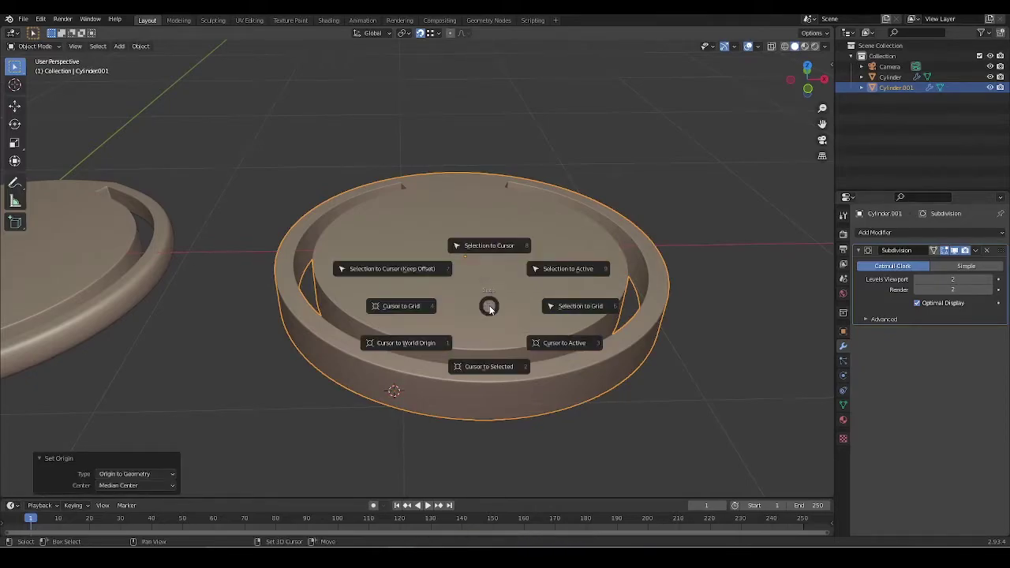
{"action": "left_click", "coordinate": [392, 388]}
Step: Dissolve the middle horizontal edge loops around the slot's inner walls and the disc's outer wall
{"action": "scroll", "coordinate": [426, 345], "scroll_direction": "down", "scroll_amount": 5}
{"action": "scroll", "coordinate": [425, 315], "scroll_direction": "up", "scroll_amount": 5}
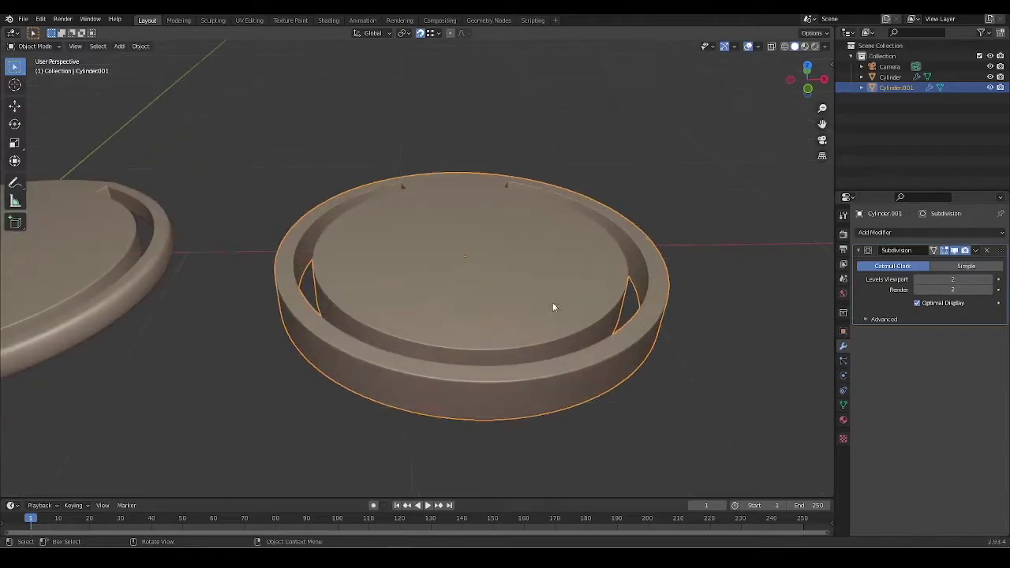
{"action": "key", "text": "Tab"}
{"action": "key", "text": "KP_7"}
{"action": "scroll", "coordinate": [329, 132], "scroll_direction": "up", "scroll_amount": 8}
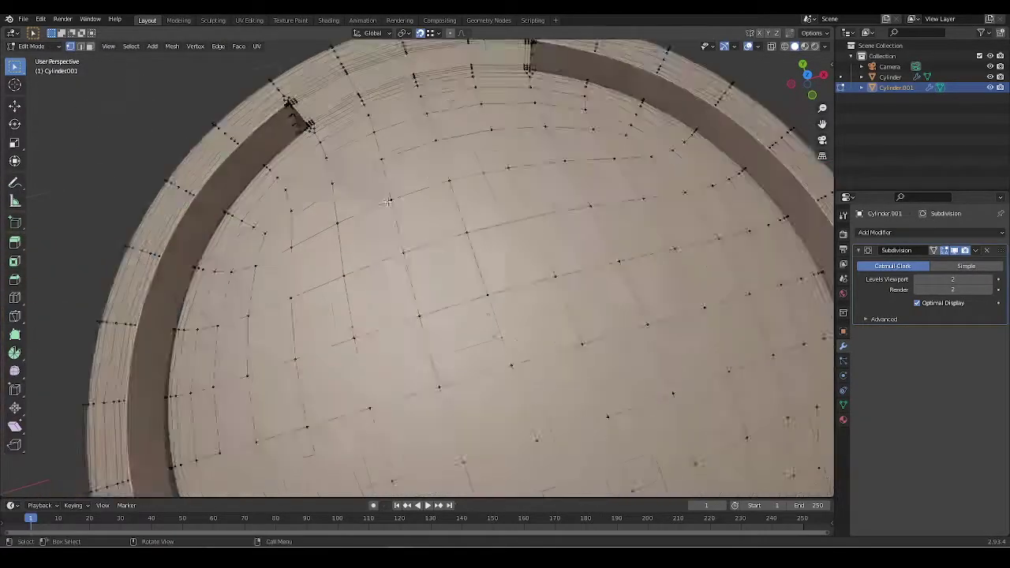
{"action": "scroll", "coordinate": [329, 132], "scroll_direction": "down", "scroll_amount": 3}
{"action": "middle_click_drag", "start_coordinate": [421, 235], "coordinate": [499, 226]}
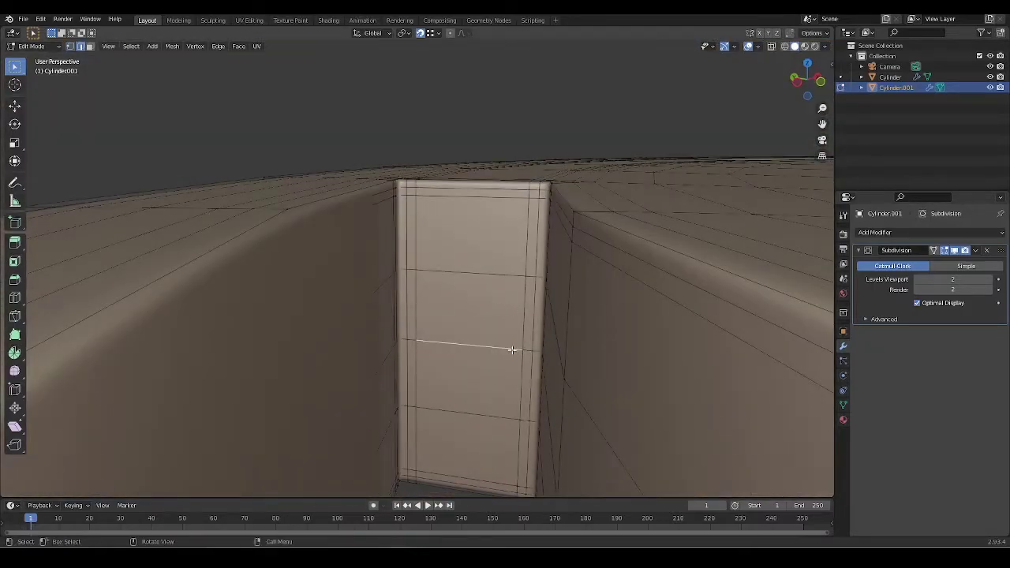
{"action": "middle_click_drag", "start_coordinate": [504, 349], "coordinate": [580, 328]}
{"action": "key", "text": "x"}
{"action": "left_click", "coordinate": [588, 370]}
{"action": "left_click", "coordinate": [588, 312], "text": "alt"}
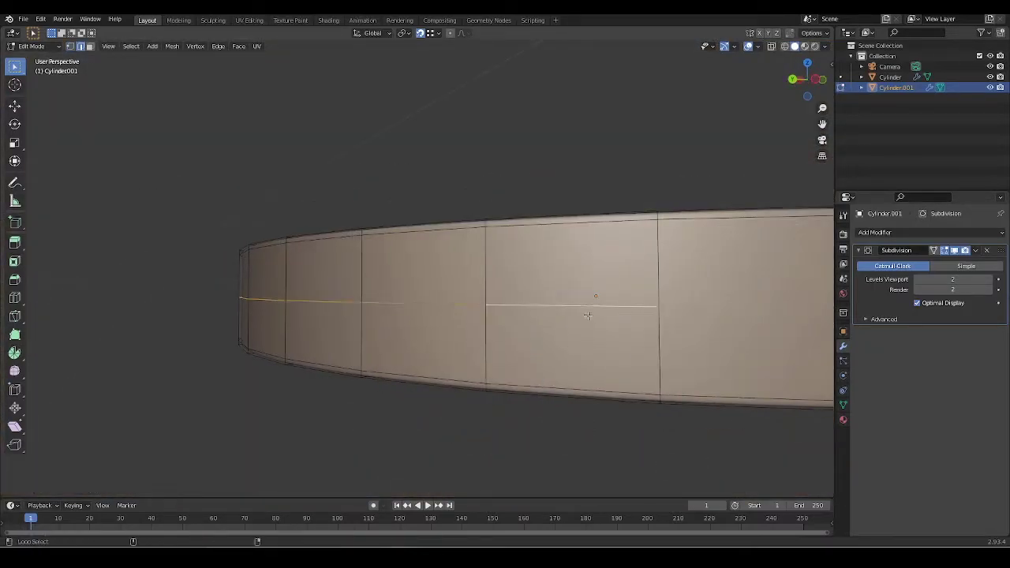
{"action": "key", "text": "x"}
{"action": "left_click", "coordinate": [588, 336]}
{"action": "scroll", "coordinate": [570, 422], "scroll_direction": "down", "scroll_amount": 4}
{"action": "middle_click_drag", "start_coordinate": [505, 347], "coordinate": [466, 392]}
{"action": "scroll", "coordinate": [507, 302], "scroll_direction": "up", "scroll_amount": 3}
{"action": "middle_click_drag", "start_coordinate": [507, 302], "coordinate": [451, 323]}
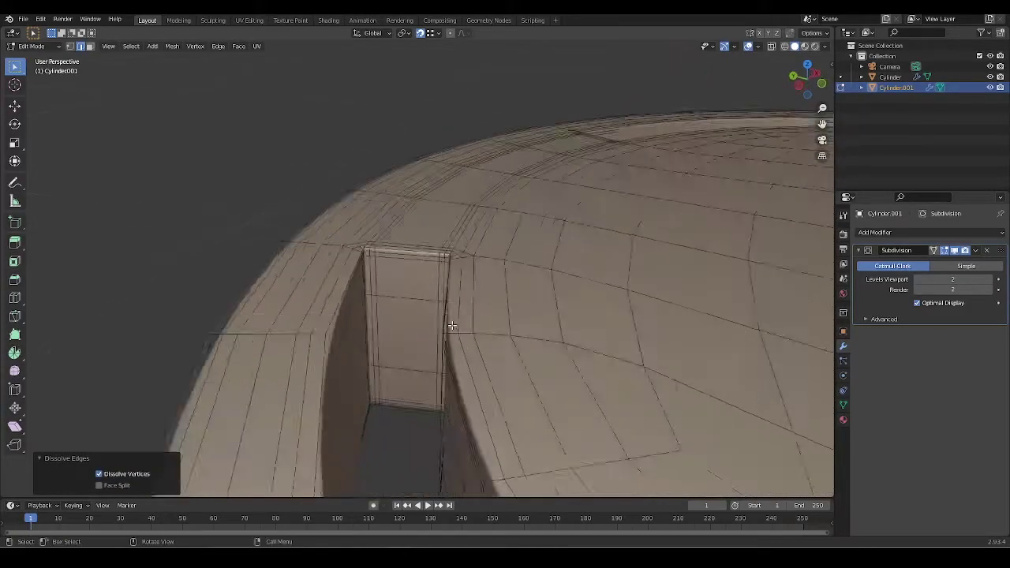
{"action": "scroll", "coordinate": [450, 323], "scroll_direction": "up", "scroll_amount": 2}
Step: Set the viewport matcap to glossy red in Object Mode and inspect the shading around the slot's end
{"action": "key", "text": "Tab"}
{"action": "middle_click_drag", "start_coordinate": [516, 316], "coordinate": [444, 315]}
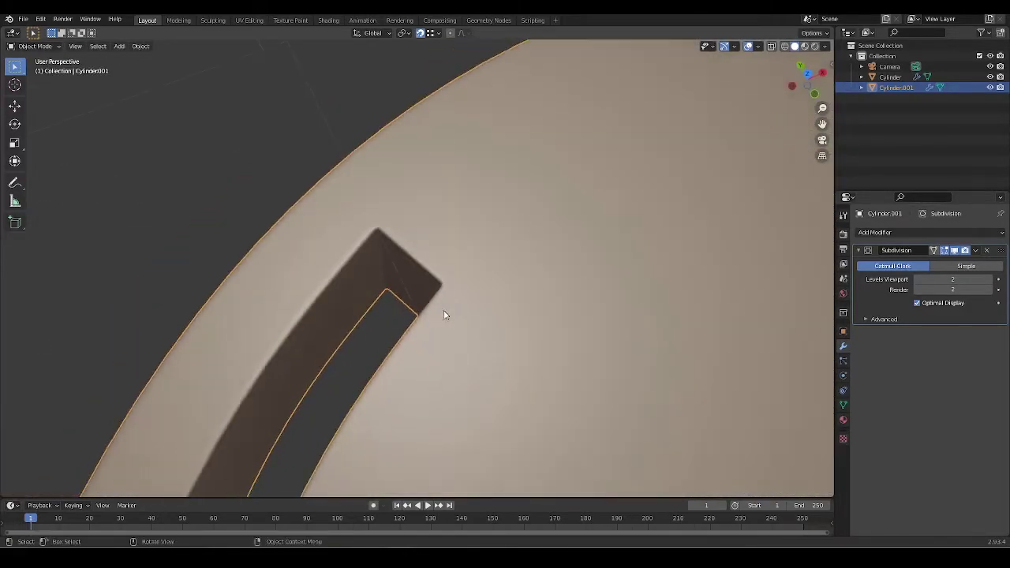
{"action": "left_click", "coordinate": [824, 46]}
{"action": "left_click", "coordinate": [793, 140]}
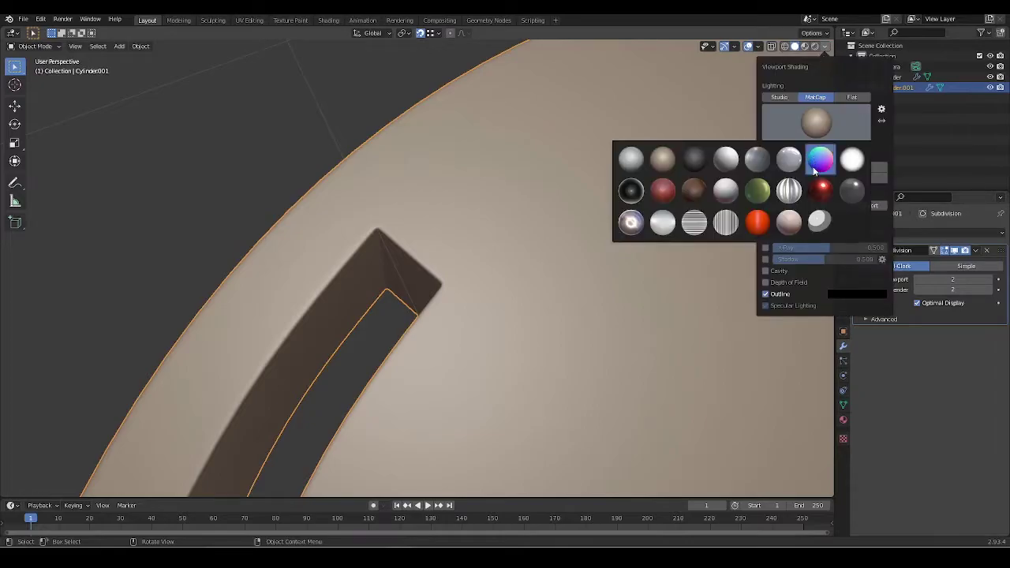
{"action": "left_click", "coordinate": [764, 226]}
{"action": "mouse_move", "coordinate": [507, 272]}
{"action": "middle_mouse_down"}
{"action": "mouse_move", "coordinate": [498, 271]}
{"action": "mouse_move", "coordinate": [481, 338]}
{"action": "mouse_move", "coordinate": [506, 237]}
{"action": "middle_mouse_up"}
{"action": "scroll", "coordinate": [489, 338], "scroll_direction": "down", "scroll_amount": 5}
{"action": "middle_click_drag", "start_coordinate": [478, 302], "coordinate": [572, 349], "text": "shift"}
{"action": "scroll", "coordinate": [597, 218], "scroll_direction": "up", "scroll_amount": 4}
{"action": "middle_click_drag", "start_coordinate": [597, 219], "coordinate": [428, 338], "text": "shift"}
{"action": "scroll", "coordinate": [428, 338], "scroll_direction": "up", "scroll_amount": 3}
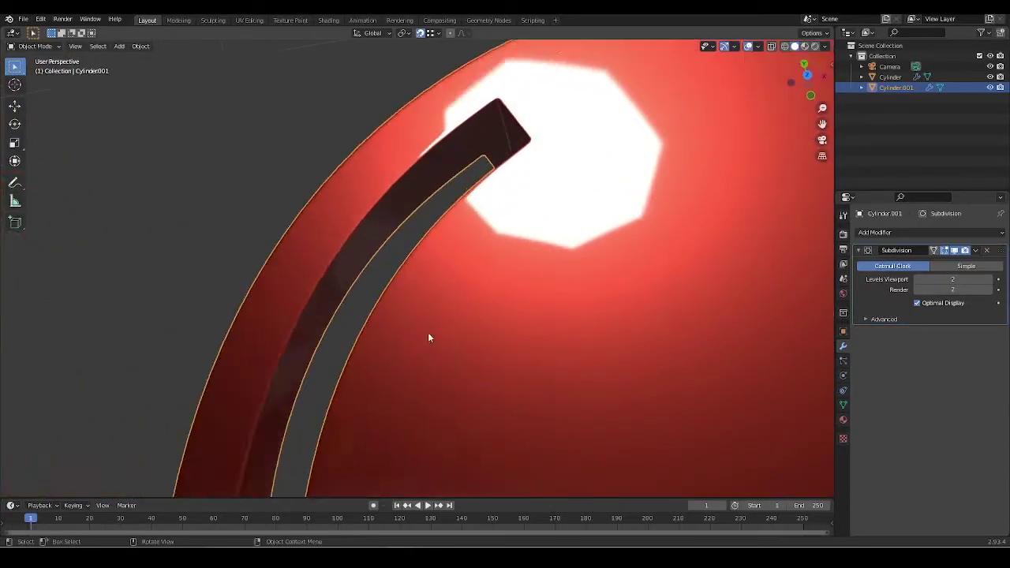
{"action": "middle_click_drag", "start_coordinate": [520, 236], "coordinate": [429, 365]}
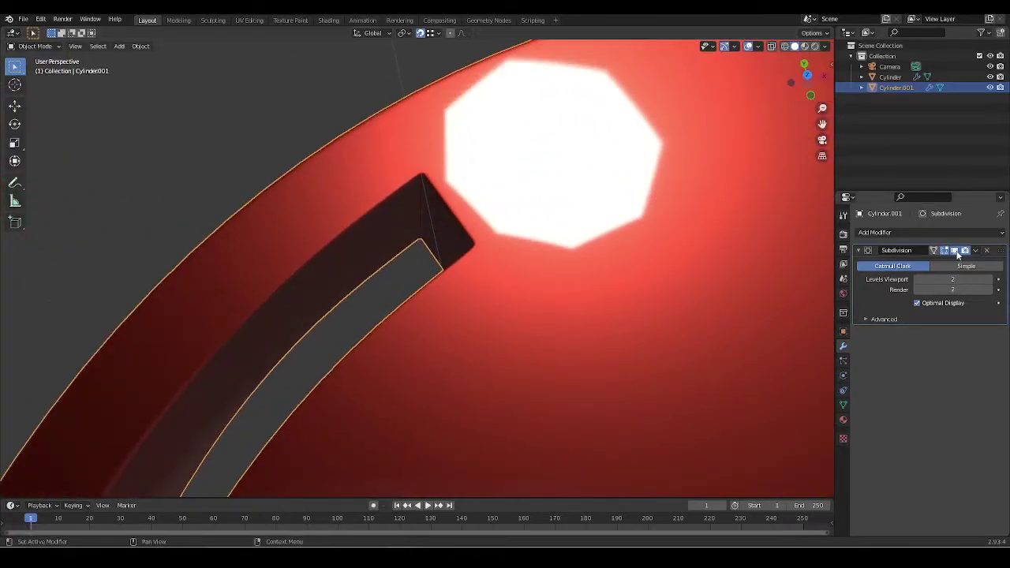
Step: Switch the viewport matcap back to beige and check the shading of the slot ends and outer rim
{"action": "left_click", "coordinate": [825, 46]}
{"action": "left_click", "coordinate": [816, 126]}
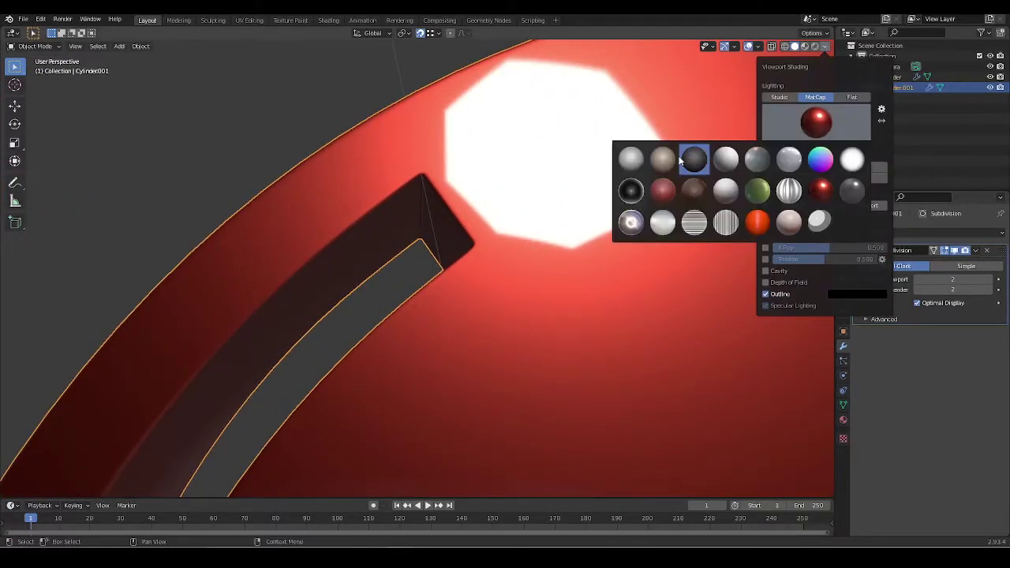
{"action": "left_click", "coordinate": [664, 160]}
{"action": "middle_click_drag", "start_coordinate": [631, 226], "coordinate": [590, 241]}
{"action": "scroll", "coordinate": [552, 243], "scroll_direction": "down", "scroll_amount": 1}
{"action": "scroll", "coordinate": [521, 242], "scroll_direction": "up", "scroll_amount": 3}
{"action": "scroll", "coordinate": [497, 234], "scroll_direction": "down", "scroll_amount": 1}
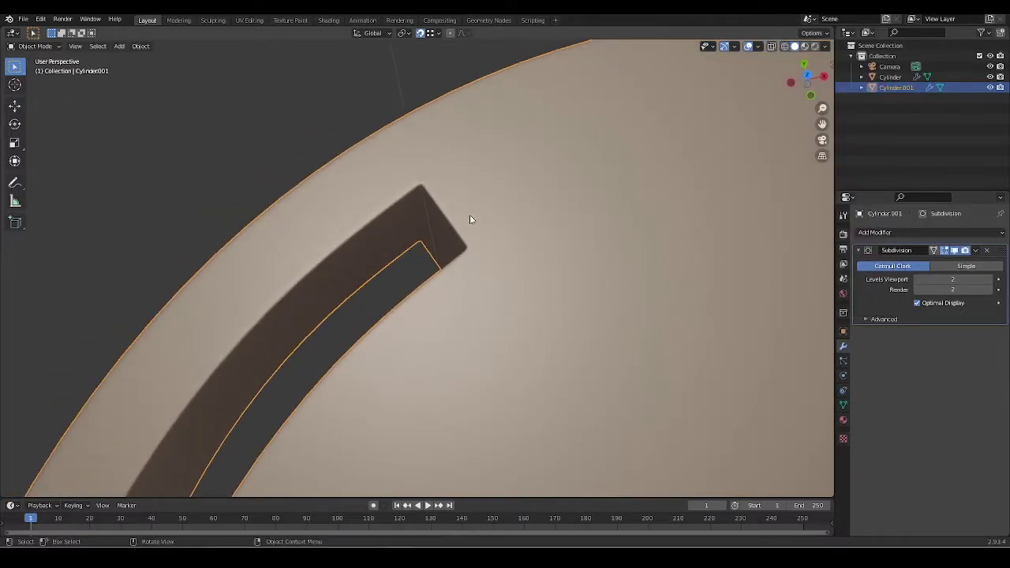
{"action": "mouse_move", "coordinate": [469, 219]}
{"action": "middle_mouse_down"}
{"action": "mouse_move", "coordinate": [513, 295]}
{"action": "mouse_move", "coordinate": [466, 276]}
{"action": "mouse_move", "coordinate": [530, 211]}
{"action": "mouse_move", "coordinate": [529, 313]}
{"action": "mouse_move", "coordinate": [372, 340]}
{"action": "mouse_move", "coordinate": [586, 97]}
{"action": "mouse_move", "coordinate": [610, 170]}
{"action": "mouse_move", "coordinate": [446, 250]}
{"action": "mouse_move", "coordinate": [413, 280]}
{"action": "mouse_move", "coordinate": [409, 222]}
{"action": "mouse_move", "coordinate": [379, 234]}
{"action": "mouse_move", "coordinate": [460, 213]}
{"action": "middle_mouse_up"}
{"action": "scroll", "coordinate": [611, 170], "scroll_direction": "down", "scroll_amount": 3}
{"action": "scroll", "coordinate": [481, 254], "scroll_direction": "down", "scroll_amount": 3}
{"action": "scroll", "coordinate": [408, 221], "scroll_direction": "up", "scroll_amount": 3}
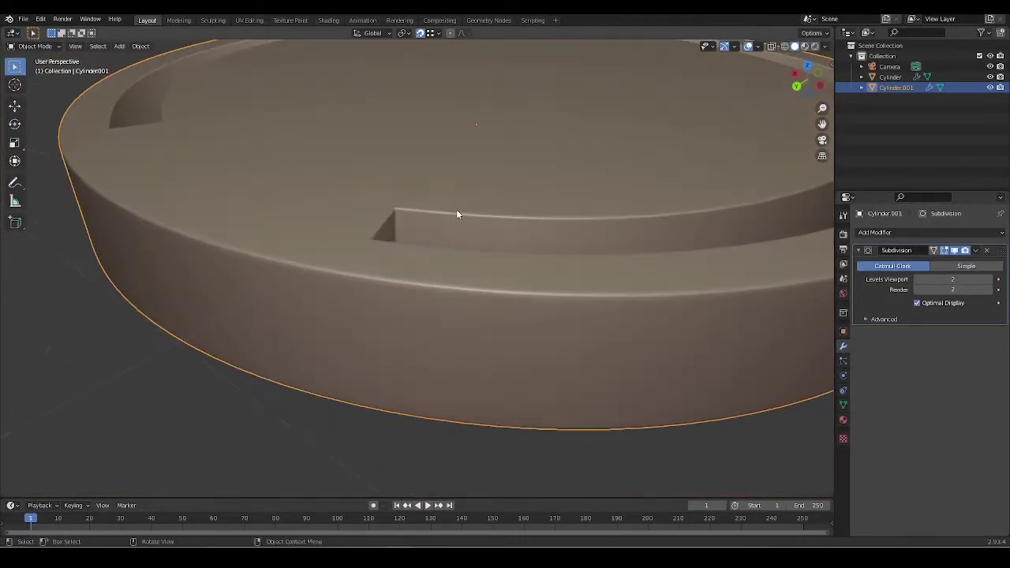
Step: Examine the disc's edge flow in Edit Mode around the bridge, the slot and the top face
{"action": "key", "text": "Tab"}
{"action": "scroll", "coordinate": [481, 262], "scroll_direction": "up", "scroll_amount": 5}
{"action": "middle_click_drag", "start_coordinate": [408, 252], "coordinate": [410, 276], "text": "shift"}
{"action": "scroll", "coordinate": [486, 263], "scroll_direction": "down", "scroll_amount": 6}
{"action": "scroll", "coordinate": [505, 265], "scroll_direction": "down", "scroll_amount": 4}
{"action": "scroll", "coordinate": [546, 234], "scroll_direction": "up", "scroll_amount": 2}
{"action": "scroll", "coordinate": [547, 255], "scroll_direction": "down", "scroll_amount": 5}
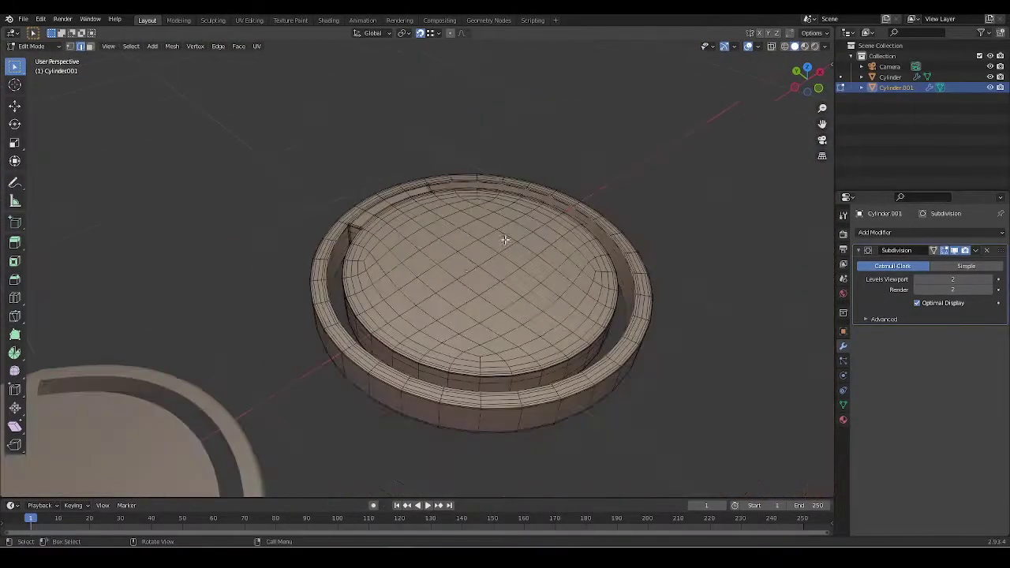
{"action": "middle_click_drag", "start_coordinate": [491, 310], "coordinate": [530, 278]}
{"action": "scroll", "coordinate": [472, 234], "scroll_direction": "up", "scroll_amount": 4}
{"action": "scroll", "coordinate": [483, 244], "scroll_direction": "up", "scroll_amount": 3}
{"action": "middle_click_drag", "start_coordinate": [448, 295], "coordinate": [347, 312]}
{"action": "scroll", "coordinate": [433, 240], "scroll_direction": "down", "scroll_amount": 2}
{"action": "scroll", "coordinate": [430, 311], "scroll_direction": "down", "scroll_amount": 4}
{"action": "middle_click_drag", "start_coordinate": [430, 355], "coordinate": [434, 293], "text": "shift"}
{"action": "scroll", "coordinate": [442, 308], "scroll_direction": "up", "scroll_amount": 1}
{"action": "scroll", "coordinate": [507, 263], "scroll_direction": "up", "scroll_amount": 2}
{"action": "middle_click_drag", "start_coordinate": [448, 351], "coordinate": [526, 308]}
Step: Compare the disc's smoothed surface in Object Mode with its mesh near the slot ends
{"action": "key", "text": "Tab"}
{"action": "scroll", "coordinate": [526, 308], "scroll_direction": "down", "scroll_amount": 3}
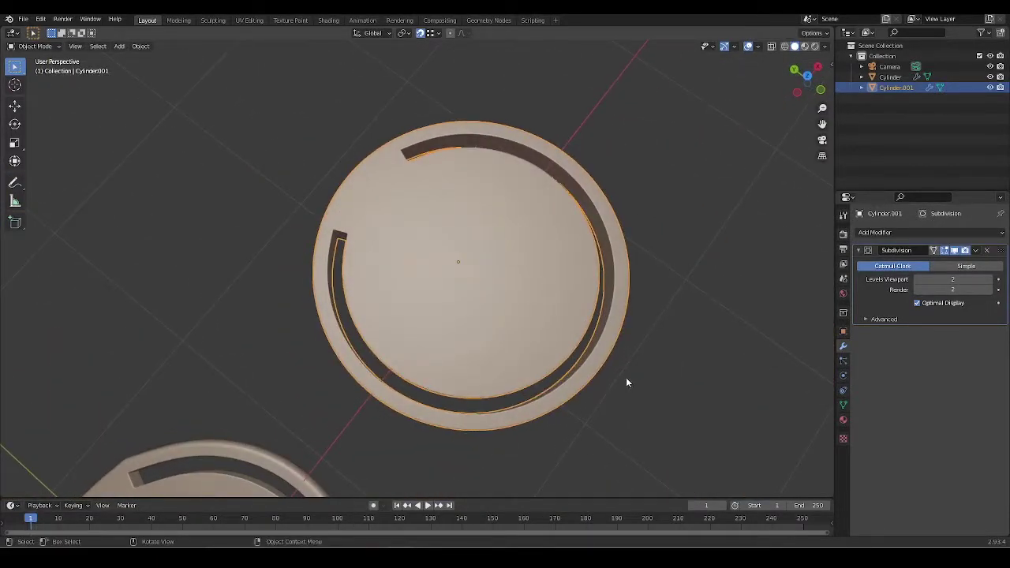
{"action": "middle_click_drag", "start_coordinate": [626, 382], "coordinate": [552, 387]}
{"action": "scroll", "coordinate": [378, 205], "scroll_direction": "up", "scroll_amount": 1}
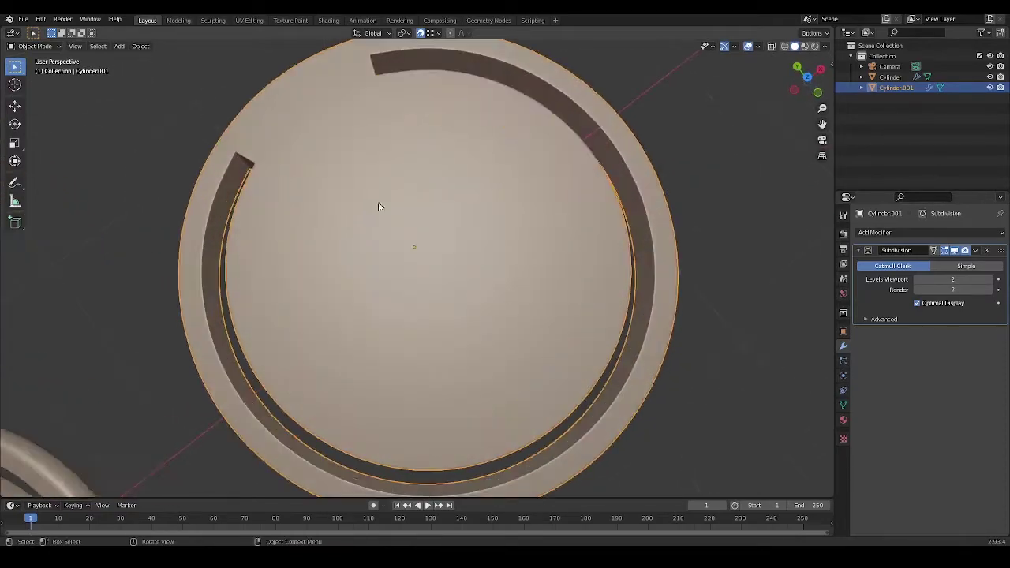
{"action": "key", "text": "Tab"}
{"action": "scroll", "coordinate": [441, 275], "scroll_direction": "up", "scroll_amount": 6}
{"action": "middle_click_drag", "start_coordinate": [331, 158], "coordinate": [480, 261], "text": "shift"}
{"action": "scroll", "coordinate": [481, 261], "scroll_direction": "down", "scroll_amount": 8}
{"action": "key", "text": "Tab"}
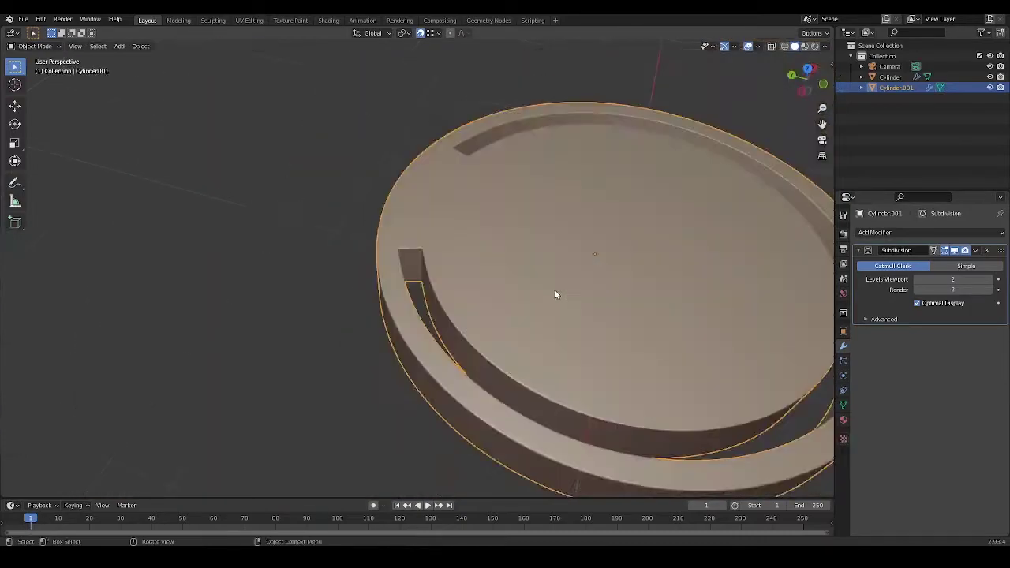
{"action": "middle_click_drag", "start_coordinate": [554, 290], "coordinate": [438, 300], "text": "shift"}
{"action": "scroll", "coordinate": [431, 332], "scroll_direction": "down", "scroll_amount": 4}
{"action": "scroll", "coordinate": [435, 315], "scroll_direction": "up", "scroll_amount": 4}
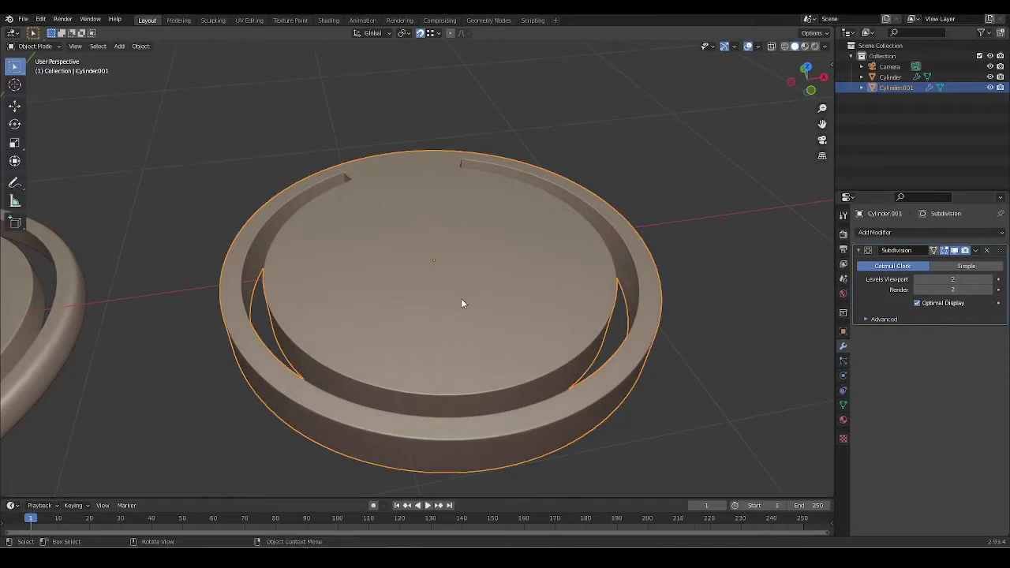
Step: Examine the disc's top-face grid and ring topology in Edit Mode beside the first disc
{"action": "key", "text": "Tab"}
{"action": "middle_click_drag", "start_coordinate": [487, 276], "coordinate": [476, 327]}
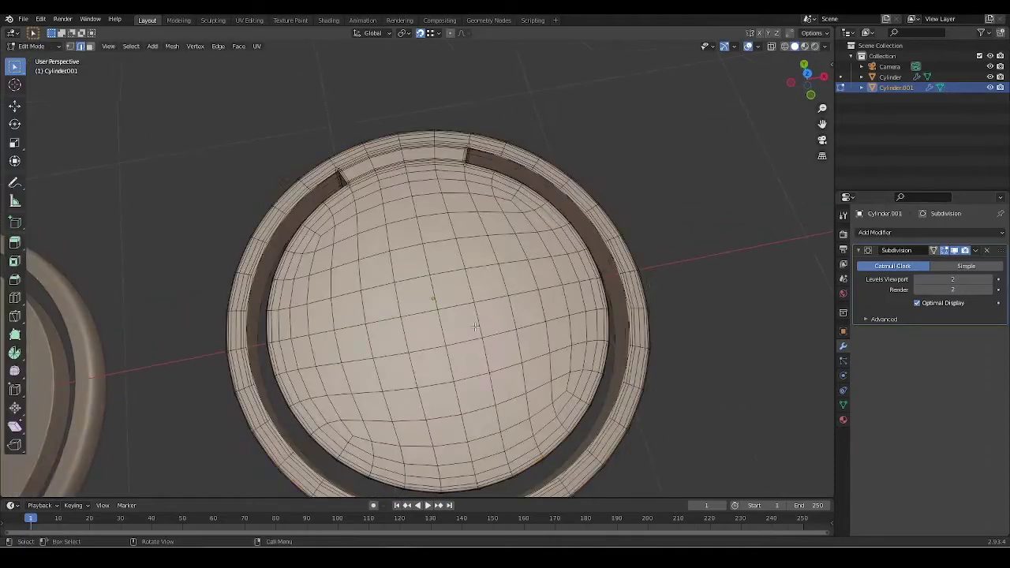
{"action": "middle_click_drag", "start_coordinate": [456, 292], "coordinate": [451, 299]}
{"action": "middle_click_drag", "start_coordinate": [445, 264], "coordinate": [481, 230], "text": "shift"}
{"action": "scroll", "coordinate": [448, 310], "scroll_direction": "down", "scroll_amount": 4}
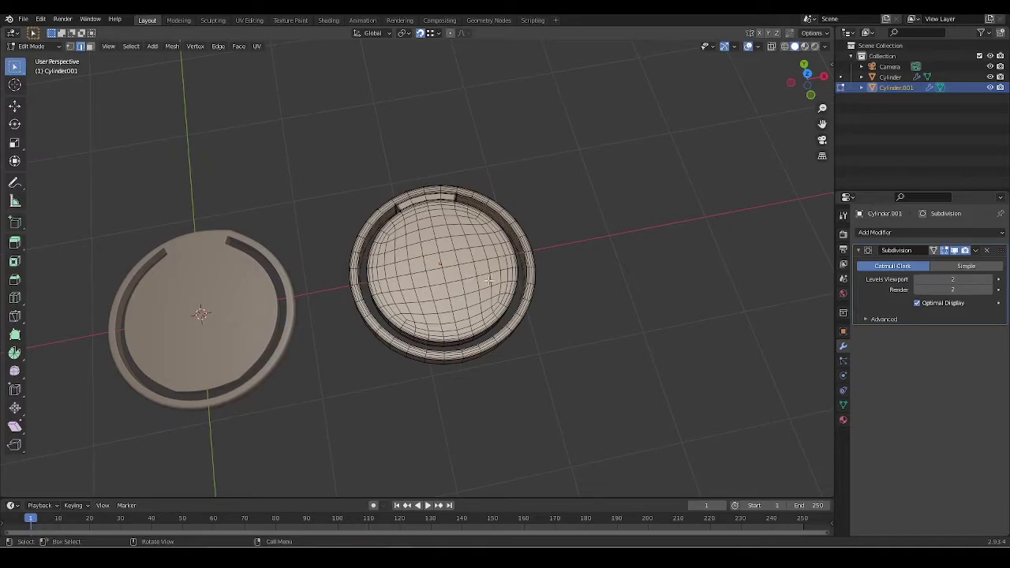
{"action": "scroll", "coordinate": [489, 280], "scroll_direction": "up", "scroll_amount": 3}
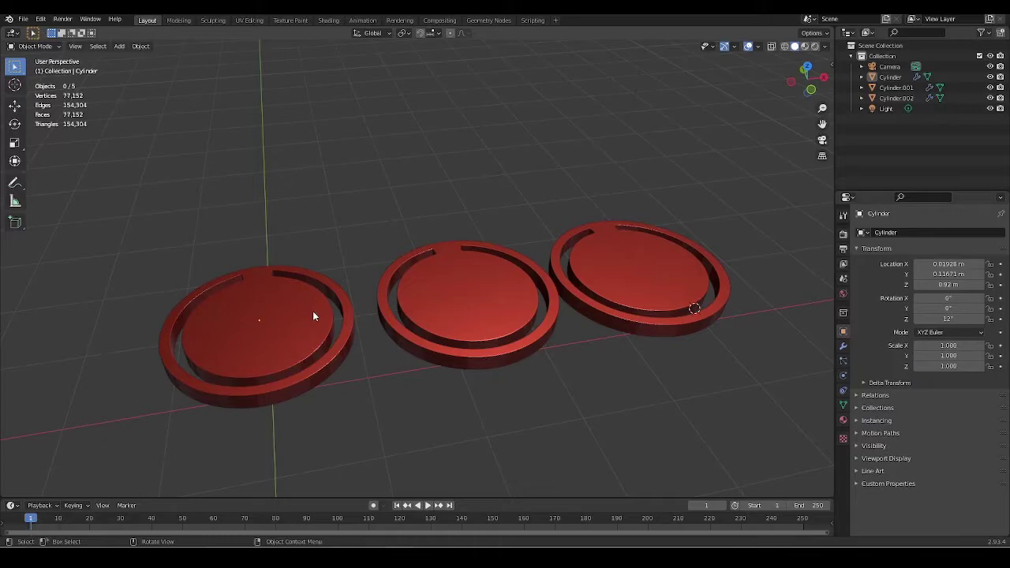
Step: Select the first of the three discs, view it from the top and set the viewport matcap to beige
{"action": "scroll", "coordinate": [313, 311], "scroll_direction": "up", "scroll_amount": 4}
{"action": "middle_click_drag", "start_coordinate": [529, 247], "coordinate": [464, 295]}
{"action": "left_click", "coordinate": [516, 295]}
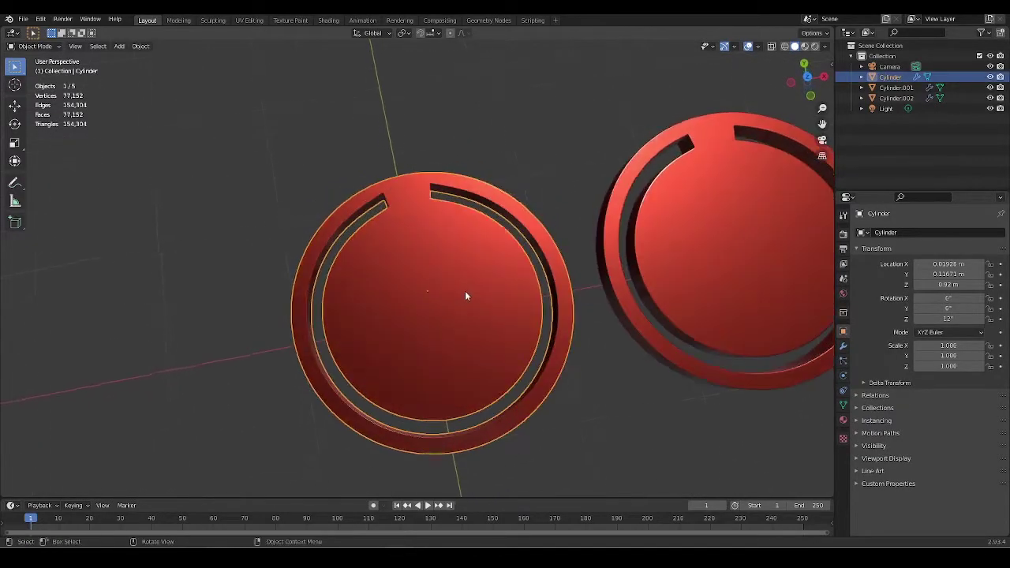
{"action": "key", "text": "KP_7"}
{"action": "scroll", "coordinate": [439, 200], "scroll_direction": "up", "scroll_amount": 5}
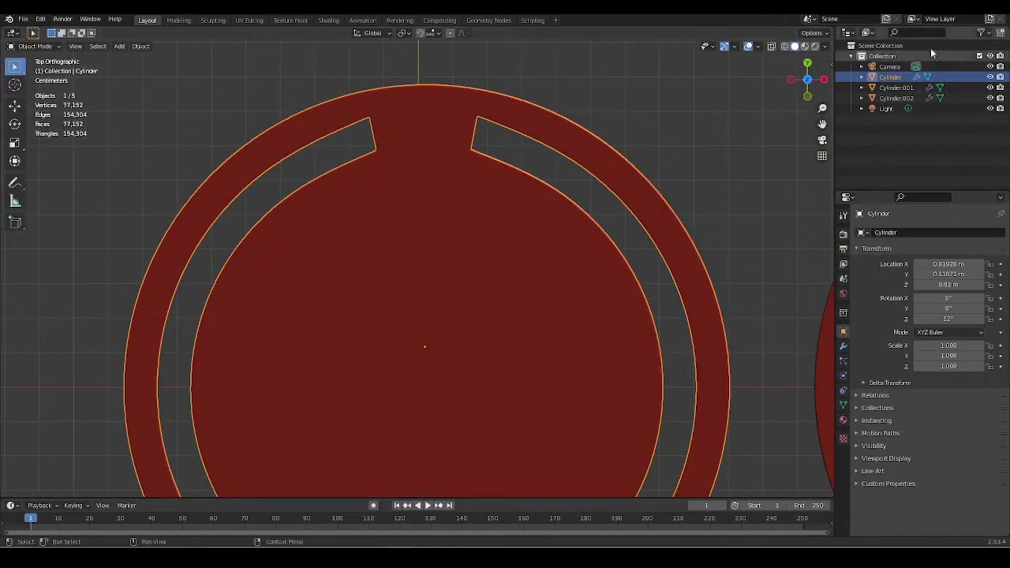
{"action": "left_click", "coordinate": [823, 46]}
{"action": "left_click", "coordinate": [794, 170]}
{"action": "left_click", "coordinate": [697, 158]}
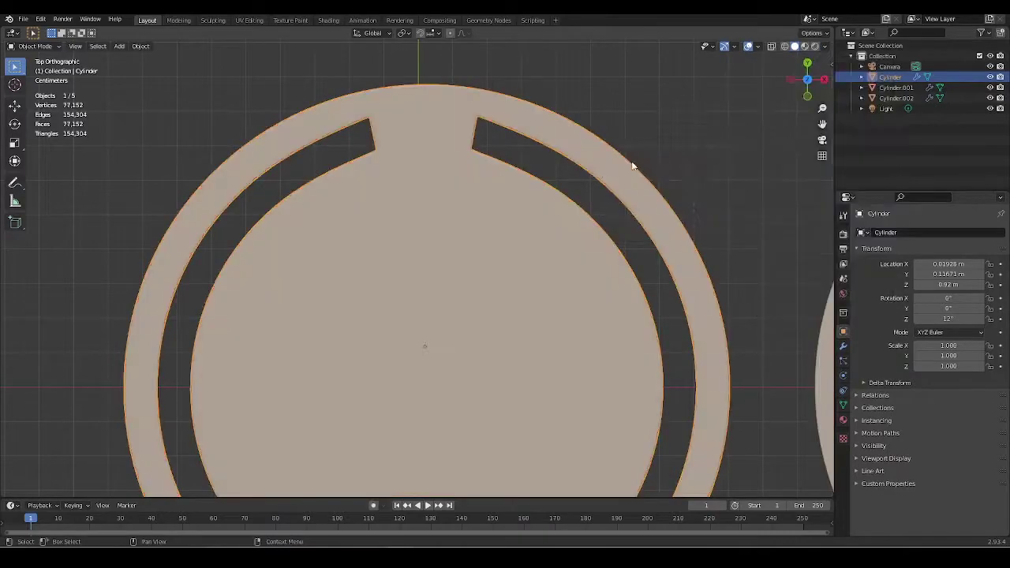
Step: Annotate the first disc with arrows pointing outward past the rim on both sides of the bridge
{"action": "scroll", "coordinate": [476, 189], "scroll_direction": "down", "scroll_amount": 3}
{"action": "scroll", "coordinate": [418, 172], "scroll_direction": "up", "scroll_amount": 5}
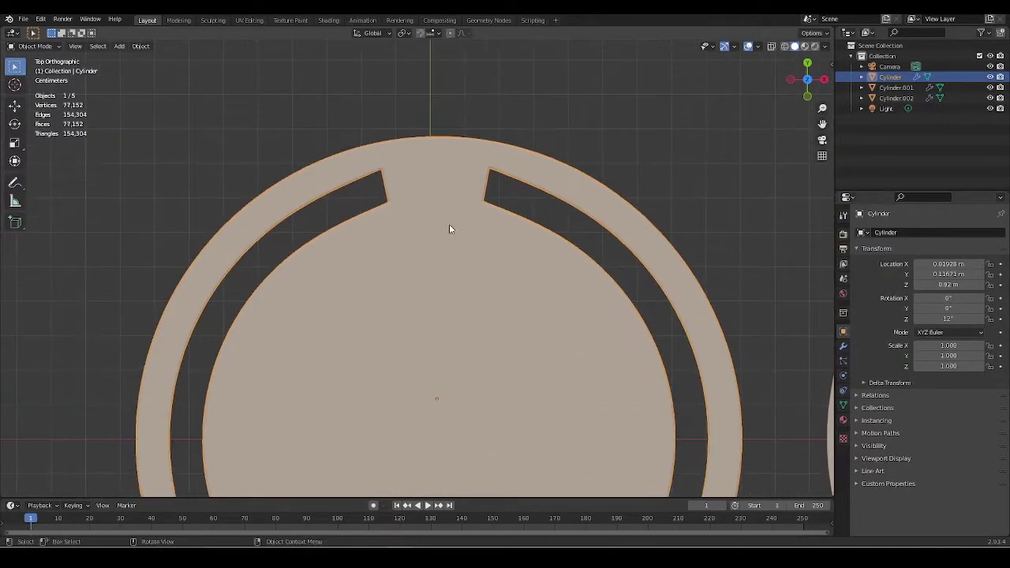
{"action": "scroll", "coordinate": [426, 173], "scroll_direction": "up", "scroll_amount": 3}
{"action": "scroll", "coordinate": [447, 143], "scroll_direction": "up", "scroll_amount": 2}
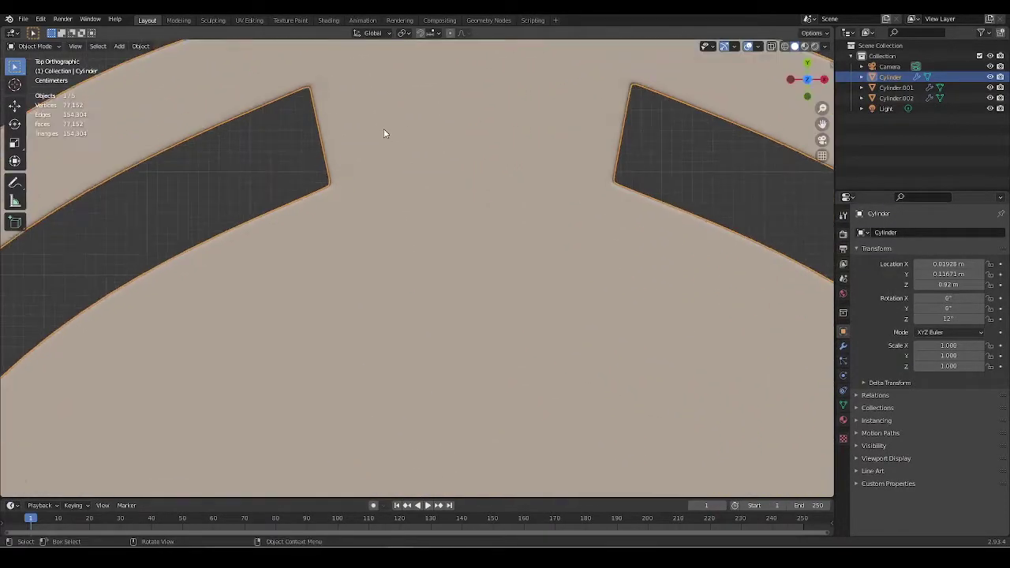
{"action": "middle_click_drag", "start_coordinate": [386, 133], "coordinate": [381, 253], "text": "shift"}
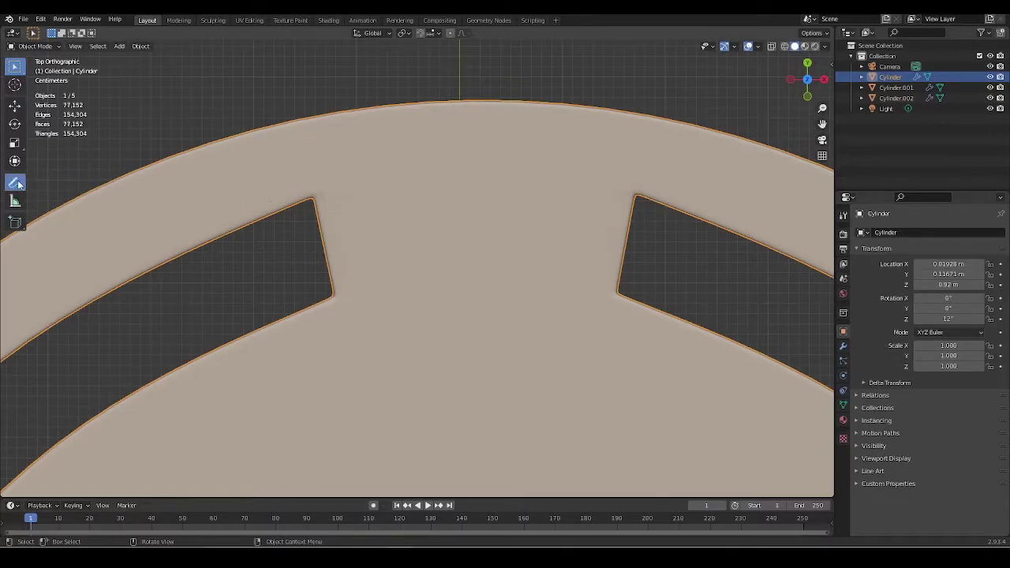
{"action": "scroll", "coordinate": [369, 233], "scroll_direction": "down", "scroll_amount": 5}
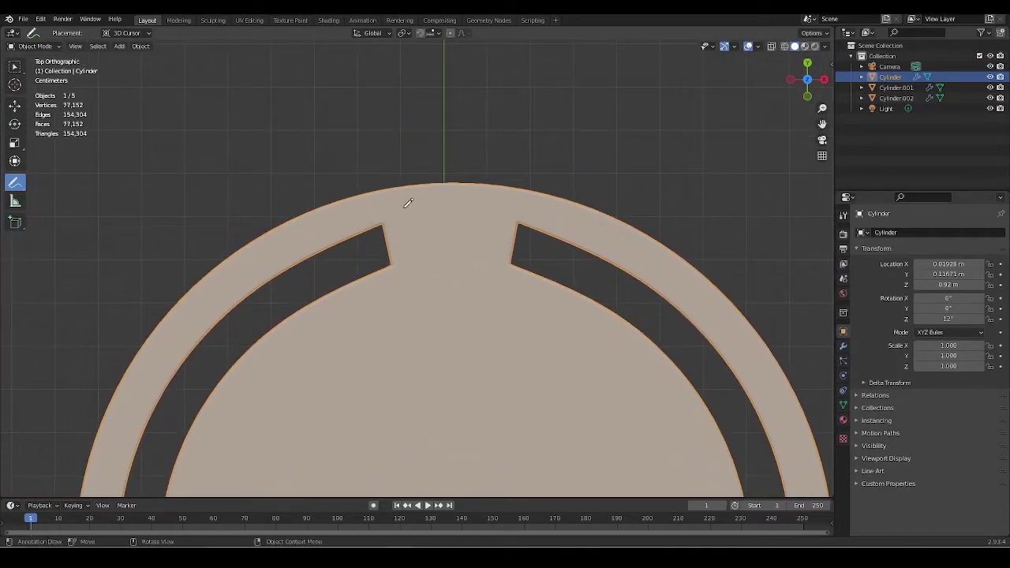
{"action": "scroll", "coordinate": [392, 214], "scroll_direction": "down", "scroll_amount": 2}
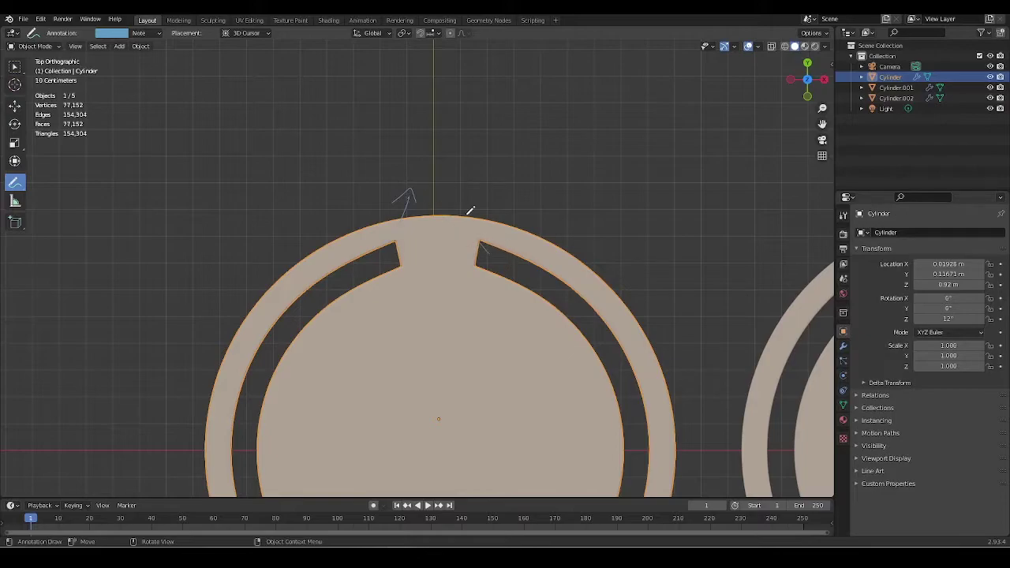
{"action": "scroll", "coordinate": [451, 249], "scroll_direction": "down", "scroll_amount": 3}
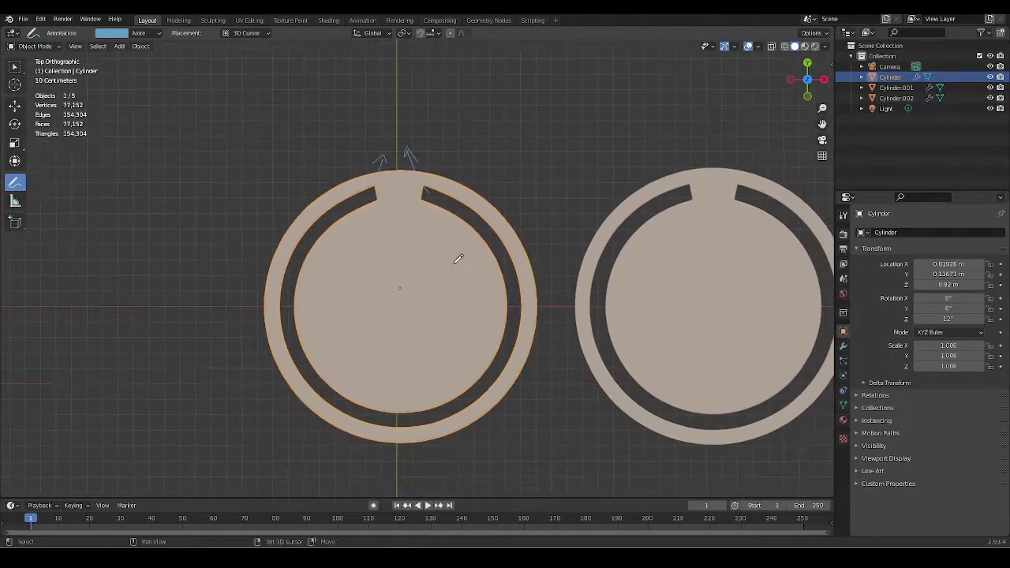
Step: Examine the first disc's low-density mesh around the bridge in Edit Mode and compare its outline with the other discs
{"action": "key", "text": "Tab"}
{"action": "scroll", "coordinate": [452, 272], "scroll_direction": "up", "scroll_amount": 4}
{"action": "scroll", "coordinate": [452, 274], "scroll_direction": "up", "scroll_amount": 2}
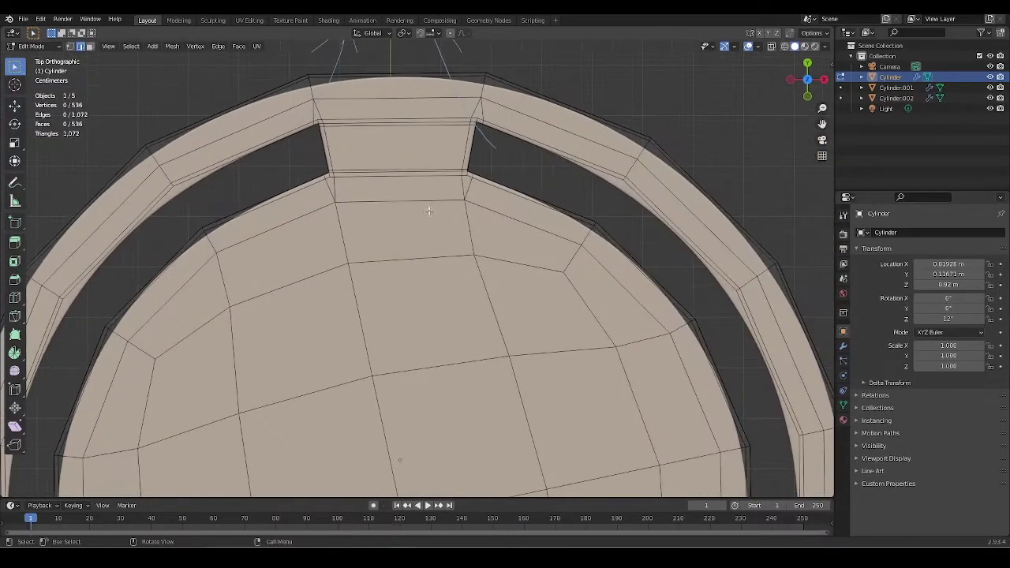
{"action": "middle_click_drag", "start_coordinate": [442, 237], "coordinate": [474, 351], "text": "ctrl"}
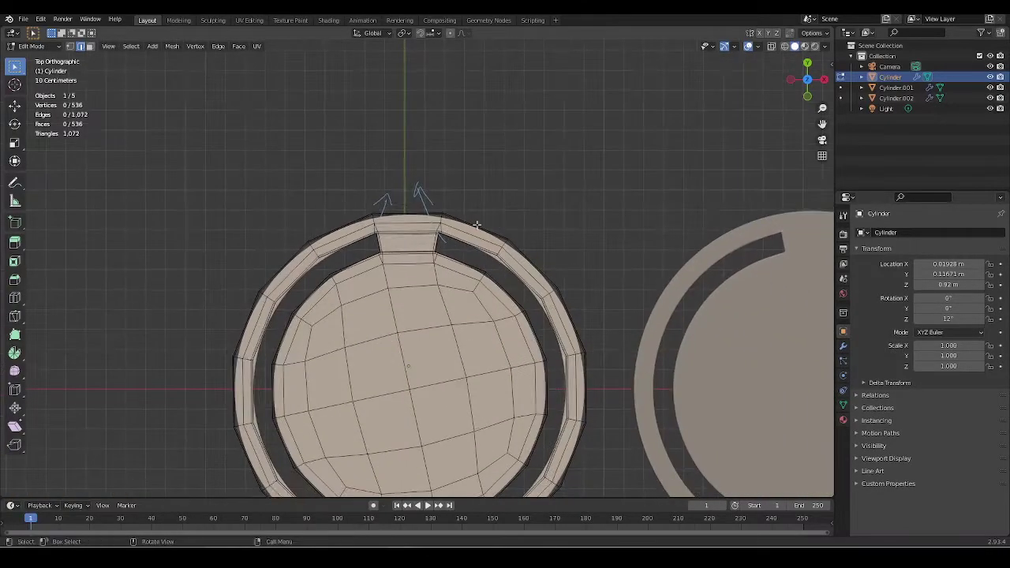
{"action": "scroll", "coordinate": [482, 284], "scroll_direction": "down", "scroll_amount": 5}
{"action": "middle_click_drag", "start_coordinate": [510, 260], "coordinate": [357, 243], "text": "shift"}
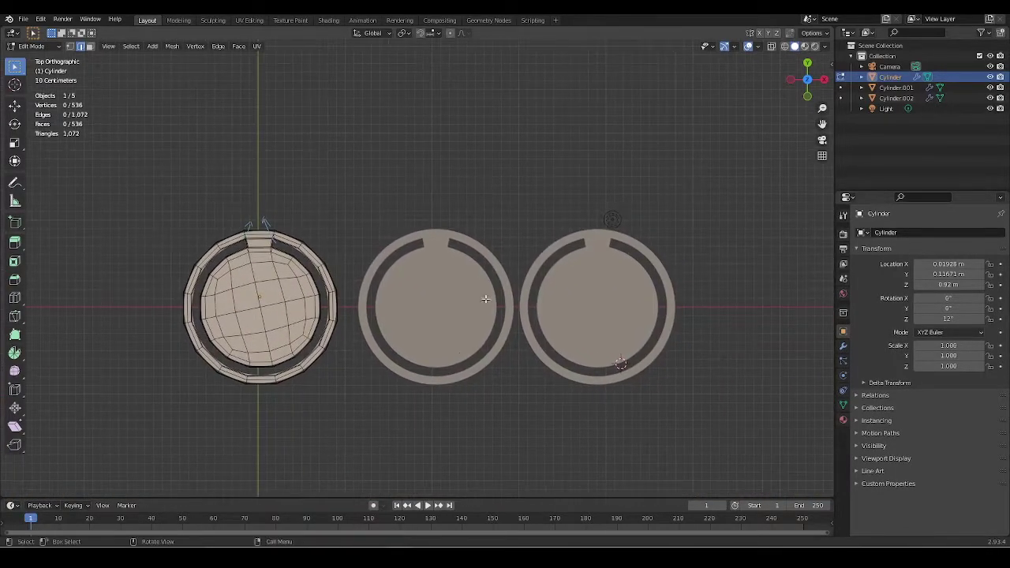
Step: Leave Edit Mode on the first disc and examine the middle disc's bridge and slots from above and at an angle
{"action": "scroll", "coordinate": [482, 294], "scroll_direction": "up", "scroll_amount": 8}
{"action": "key", "text": "Tab"}
{"action": "scroll", "coordinate": [474, 241], "scroll_direction": "down", "scroll_amount": 2}
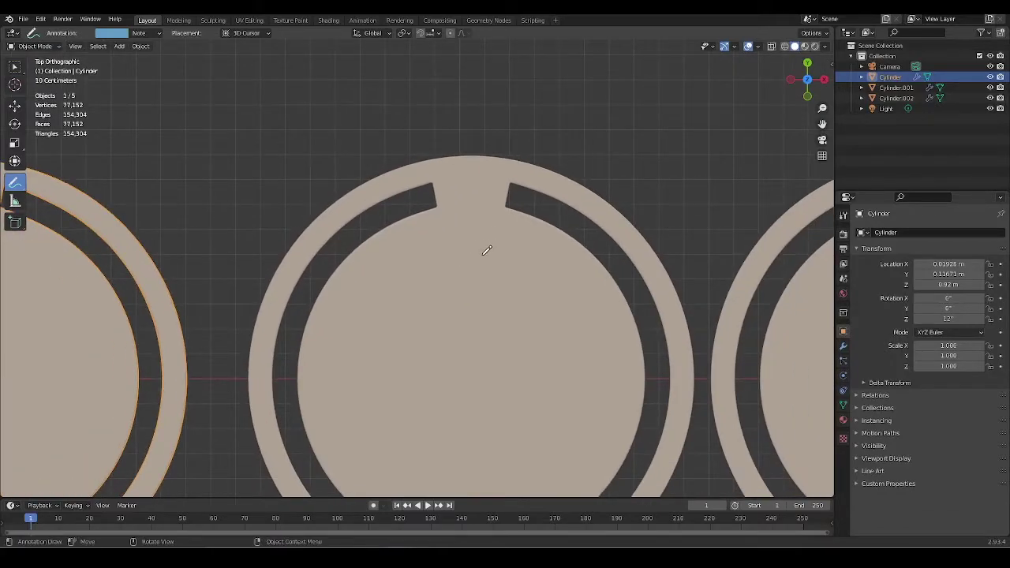
{"action": "key", "text": "Tab"}
{"action": "key", "text": "Tab"}
{"action": "middle_click_drag", "start_coordinate": [524, 331], "coordinate": [532, 275]}
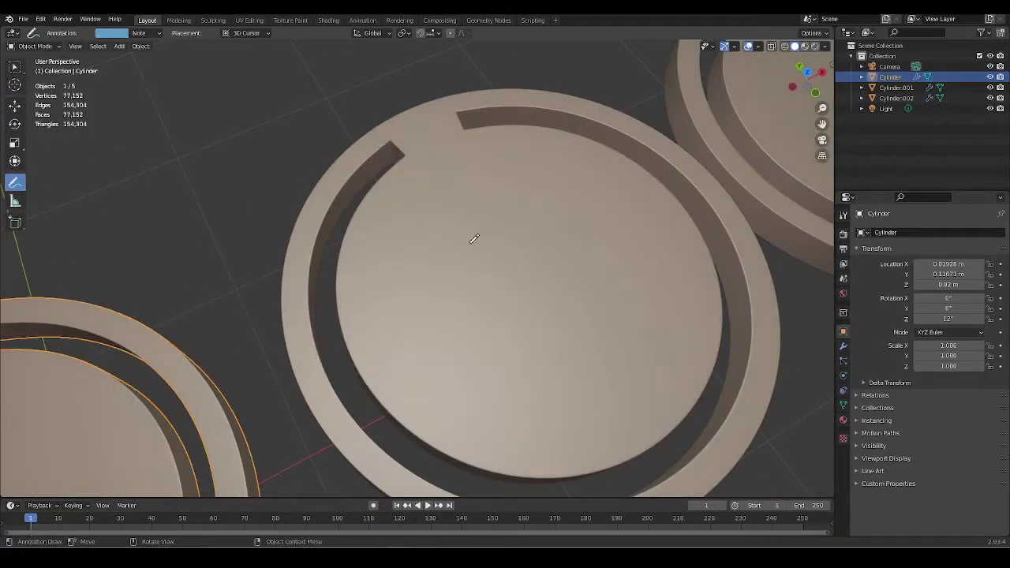
Step: Select the middle disc and examine its top-face grid and bridge topology in Edit Mode
{"action": "key", "text": "w"}
{"action": "left_click", "coordinate": [531, 253]}
{"action": "key", "text": "Tab"}
{"action": "middle_click_drag", "start_coordinate": [592, 217], "coordinate": [496, 251], "text": "shift"}
{"action": "scroll", "coordinate": [496, 251], "scroll_direction": "up", "scroll_amount": 4}
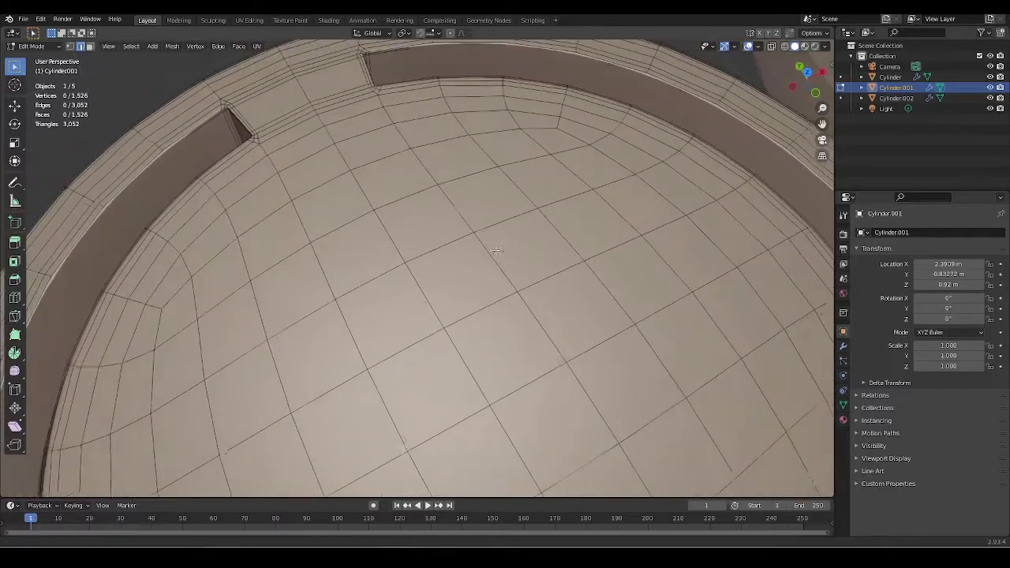
{"action": "scroll", "coordinate": [497, 251], "scroll_direction": "down", "scroll_amount": 6}
{"action": "middle_click_drag", "start_coordinate": [518, 343], "coordinate": [504, 359]}
{"action": "scroll", "coordinate": [514, 372], "scroll_direction": "down", "scroll_amount": 3}
{"action": "mouse_move", "coordinate": [509, 315]}
{"action": "middle_mouse_down", "text": "ctrl"}
{"action": "mouse_move", "coordinate": [530, 385]}
{"action": "mouse_move", "coordinate": [493, 327]}
{"action": "middle_mouse_up", "text": "ctrl"}
{"action": "middle_click_drag", "start_coordinate": [515, 380], "coordinate": [530, 352], "text": "ctrl"}
Step: Select the third disc and examine its mesh in Edit Mode, then return to Object Mode
{"action": "key", "text": "Tab"}
{"action": "left_click", "coordinate": [546, 331]}
{"action": "key", "text": "Tab"}
{"action": "scroll", "coordinate": [527, 350], "scroll_direction": "up", "scroll_amount": 2}
{"action": "scroll", "coordinate": [510, 341], "scroll_direction": "up", "scroll_amount": 3}
{"action": "key", "text": "Tab"}
Step: Compare the outlines and slot shapes of the three discs from the top view
{"action": "middle_click_drag", "start_coordinate": [518, 309], "coordinate": [653, 311]}
{"action": "key", "text": "grave"}
{"action": "left_click", "coordinate": [434, 202]}
{"action": "middle_click_drag", "start_coordinate": [422, 351], "coordinate": [415, 312], "text": "ctrl"}
{"action": "middle_click_drag", "start_coordinate": [398, 344], "coordinate": [563, 276], "text": "shift"}
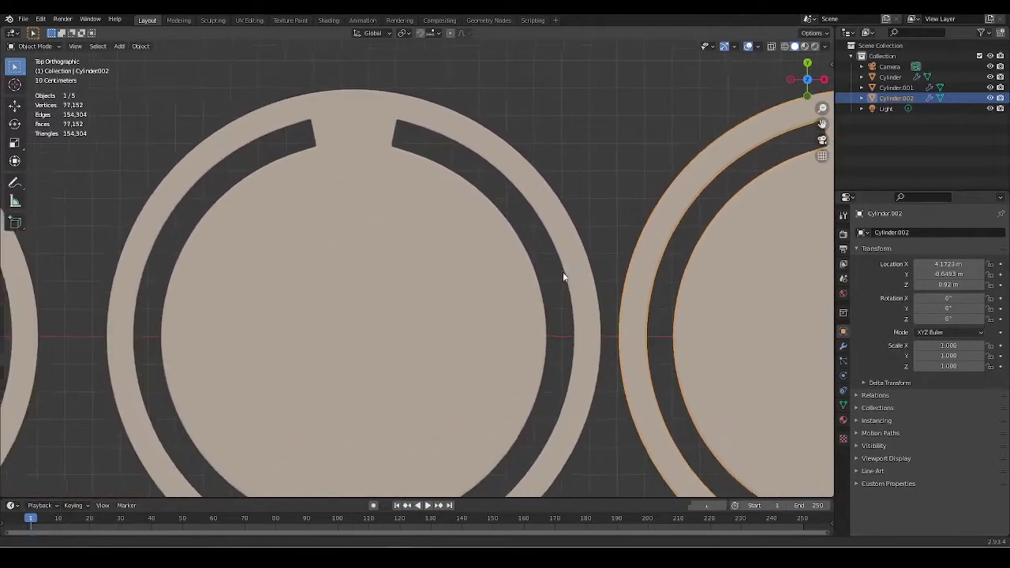
{"action": "middle_click_drag", "start_coordinate": [640, 294], "coordinate": [402, 293], "text": "shift"}
{"action": "mouse_move", "coordinate": [574, 273]}
{"action": "middle_mouse_down", "text": "shift"}
{"action": "mouse_move", "coordinate": [413, 276]}
{"action": "mouse_move", "coordinate": [755, 243]}
{"action": "mouse_move", "coordinate": [636, 259]}
{"action": "mouse_move", "coordinate": [596, 287]}
{"action": "middle_mouse_up", "text": "shift"}
{"action": "middle_click_drag", "start_coordinate": [278, 327], "coordinate": [405, 285], "text": "shift"}
{"action": "middle_click_drag", "start_coordinate": [662, 231], "coordinate": [674, 322], "text": "ctrl"}
{"action": "middle_click_drag", "start_coordinate": [742, 362], "coordinate": [530, 312], "text": "shift"}
Step: Select the eight pentagonal faces forming a ring around the centre of the third disc's top face in Edit Mode
{"action": "key", "text": "Tab"}
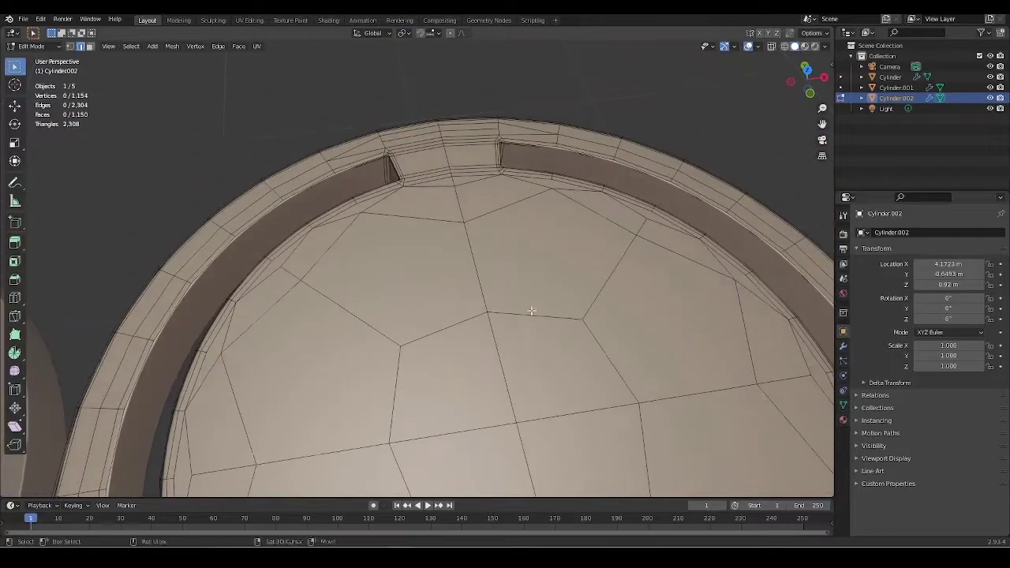
{"action": "scroll", "coordinate": [484, 289], "scroll_direction": "down", "scroll_amount": 4}
{"action": "middle_click_drag", "start_coordinate": [482, 337], "coordinate": [533, 360]}
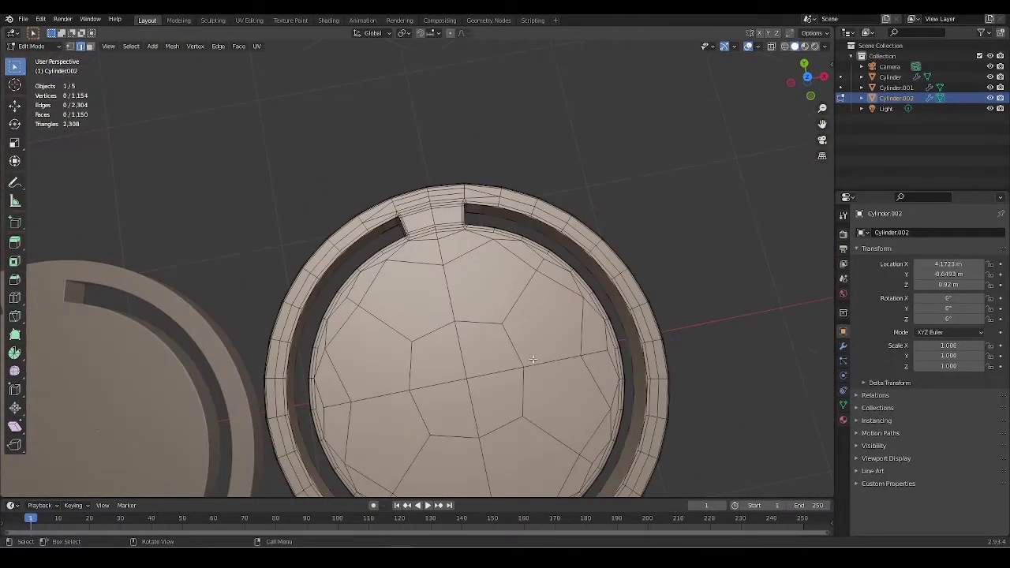
{"action": "left_click", "coordinate": [433, 302]}
{"action": "scroll", "coordinate": [490, 374], "scroll_direction": "up", "scroll_amount": 2}
{"action": "left_click", "coordinate": [525, 294], "text": "shift"}
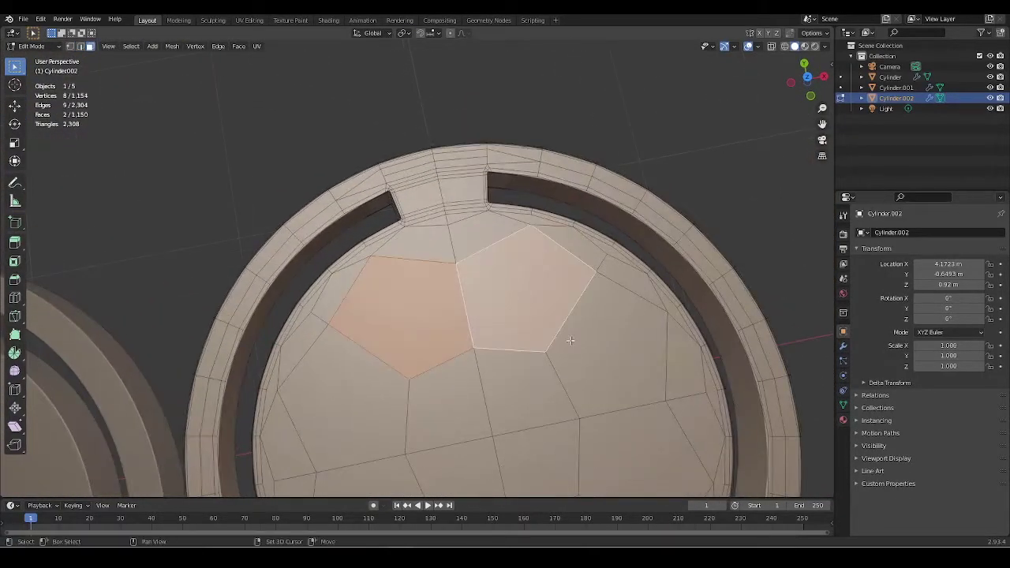
{"action": "left_click", "coordinate": [631, 378], "text": "shift"}
{"action": "middle_click_drag", "start_coordinate": [631, 379], "coordinate": [563, 279], "text": "shift"}
{"action": "left_click", "coordinate": [586, 360], "text": "shift"}
{"action": "left_click", "coordinate": [504, 436], "text": "shift"}
{"action": "left_click", "coordinate": [438, 452], "text": "shift"}
{"action": "left_click", "coordinate": [334, 407], "text": "shift"}
{"action": "left_click", "coordinate": [325, 318], "text": "shift"}
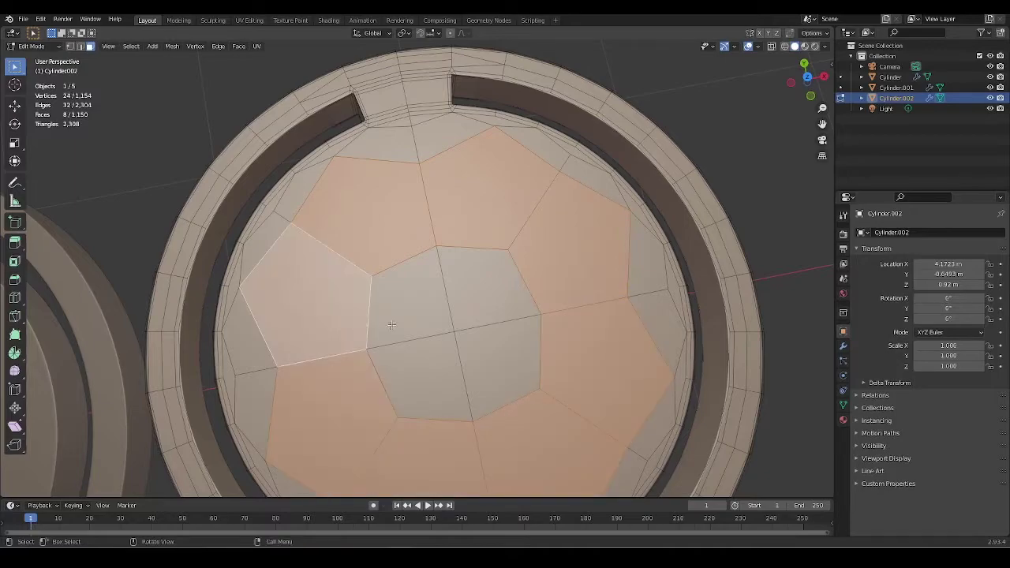
Step: Inspect the selected pentagonal faces from several angles and leave Edit Mode on the third disc
{"action": "middle_click_drag", "start_coordinate": [392, 324], "coordinate": [513, 268]}
{"action": "middle_click_drag", "start_coordinate": [589, 306], "coordinate": [511, 319], "text": "shift"}
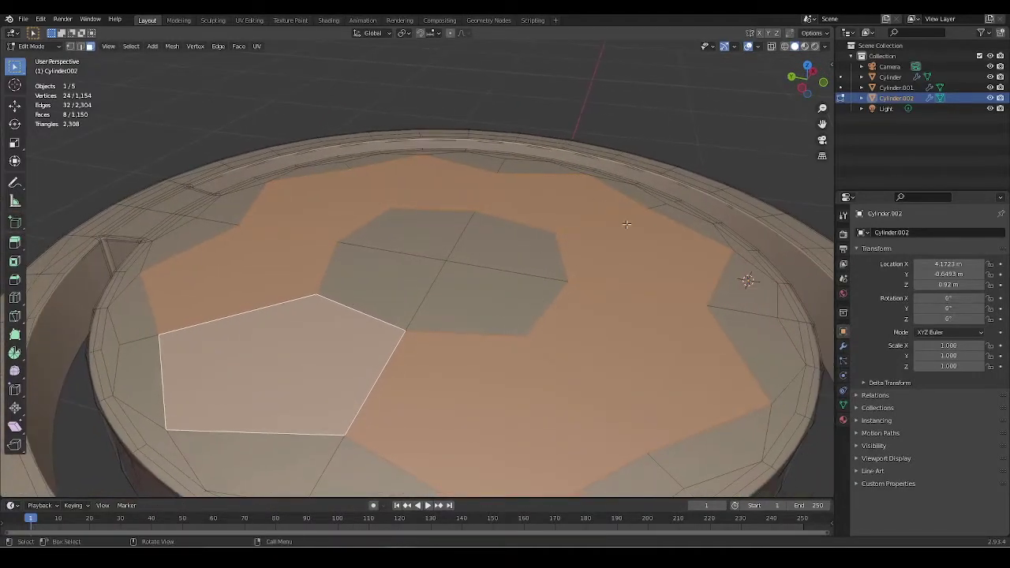
{"action": "middle_click_drag", "start_coordinate": [440, 308], "coordinate": [451, 368], "text": "ctrl"}
{"action": "middle_click_drag", "start_coordinate": [474, 366], "coordinate": [493, 348]}
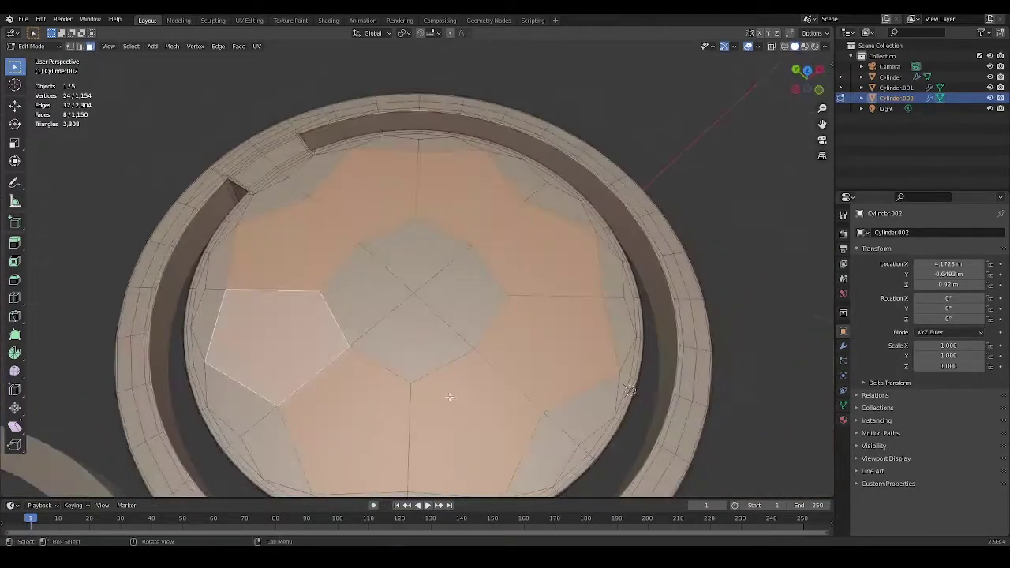
{"action": "scroll", "coordinate": [493, 349], "scroll_direction": "up", "scroll_amount": 3}
{"action": "key", "text": "Tab"}
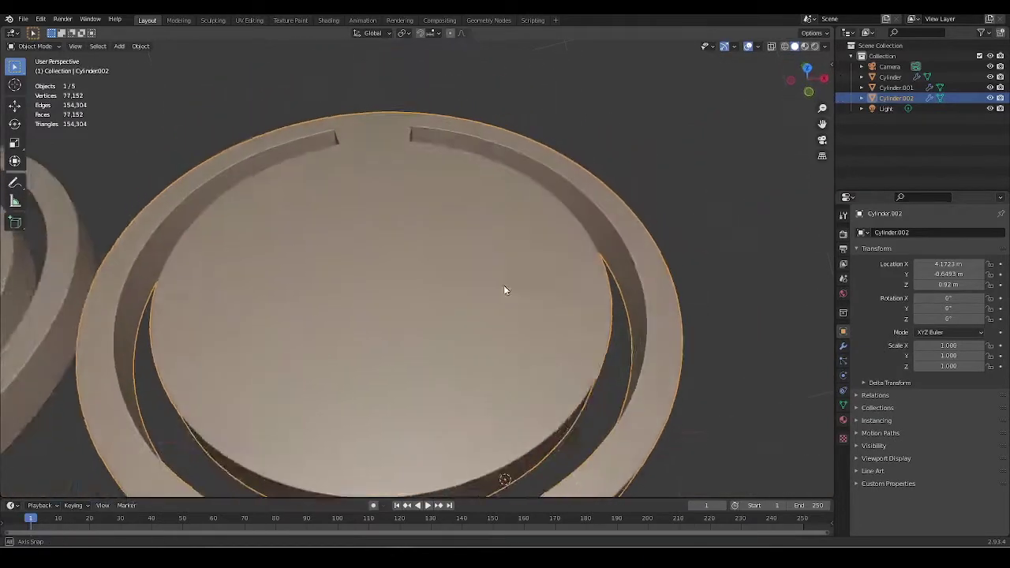
Step: Set the viewport matcap to glossy red with the third disc's top surface in close view
{"action": "middle_click_drag", "start_coordinate": [503, 285], "coordinate": [586, 276]}
{"action": "scroll", "coordinate": [601, 285], "scroll_direction": "down", "scroll_amount": 2}
{"action": "scroll", "coordinate": [586, 276], "scroll_direction": "up", "scroll_amount": 4}
{"action": "left_click", "coordinate": [824, 47]}
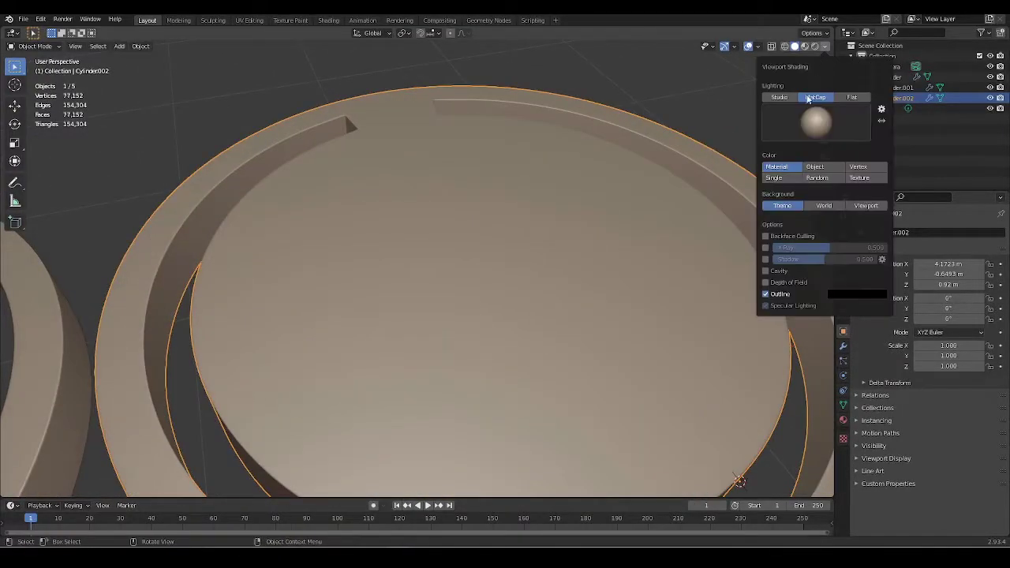
{"action": "left_click", "coordinate": [815, 118]}
{"action": "left_click", "coordinate": [760, 221]}
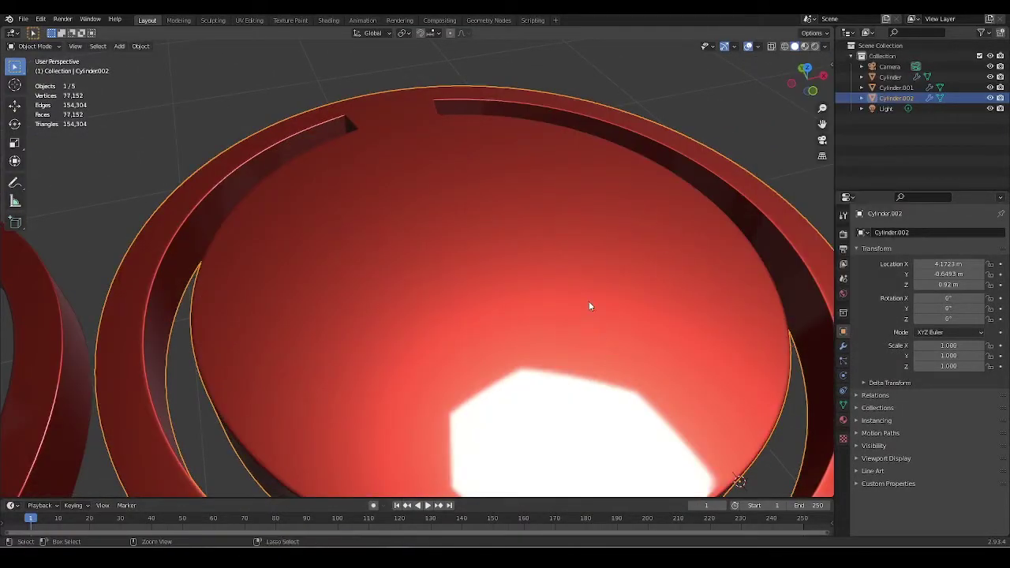
Step: Examine the glossy highlights across the disc surfaces from the top and at several tilted angles
{"action": "scroll", "coordinate": [588, 300], "scroll_direction": "down", "scroll_amount": 4}
{"action": "middle_click_drag", "start_coordinate": [565, 280], "coordinate": [563, 331]}
{"action": "key", "text": "grave"}
{"action": "left_click", "coordinate": [567, 183]}
{"action": "middle_click_drag", "start_coordinate": [561, 252], "coordinate": [711, 163]}
{"action": "scroll", "coordinate": [604, 315], "scroll_direction": "up", "scroll_amount": 4}
{"action": "scroll", "coordinate": [711, 163], "scroll_direction": "down", "scroll_amount": 6}
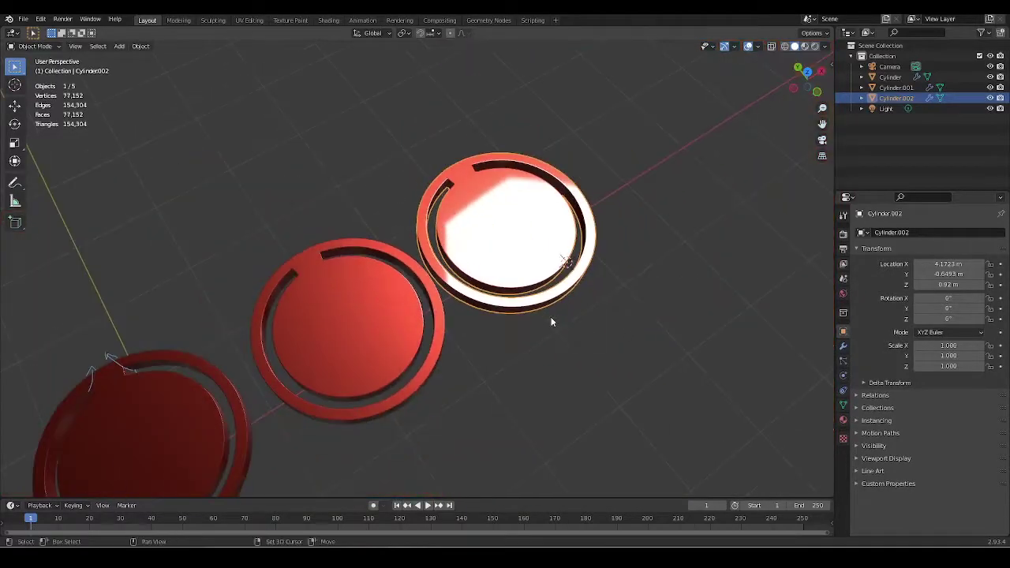
{"action": "middle_click_drag", "start_coordinate": [551, 321], "coordinate": [642, 171]}
{"action": "scroll", "coordinate": [605, 302], "scroll_direction": "up", "scroll_amount": 4}
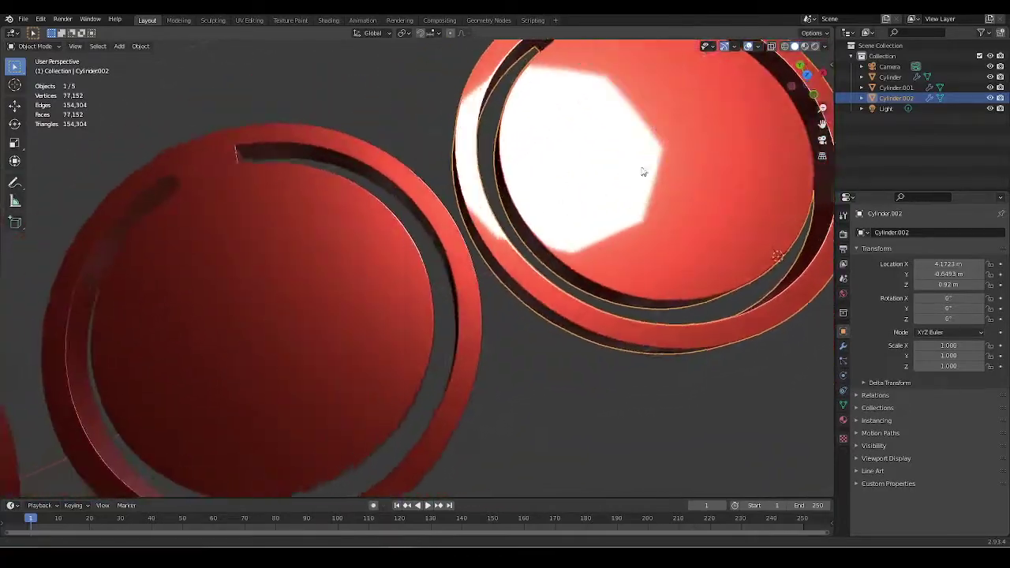
{"action": "scroll", "coordinate": [607, 329], "scroll_direction": "down", "scroll_amount": 4}
{"action": "middle_click_drag", "start_coordinate": [606, 330], "coordinate": [604, 283]}
{"action": "scroll", "coordinate": [716, 175], "scroll_direction": "up", "scroll_amount": 4}
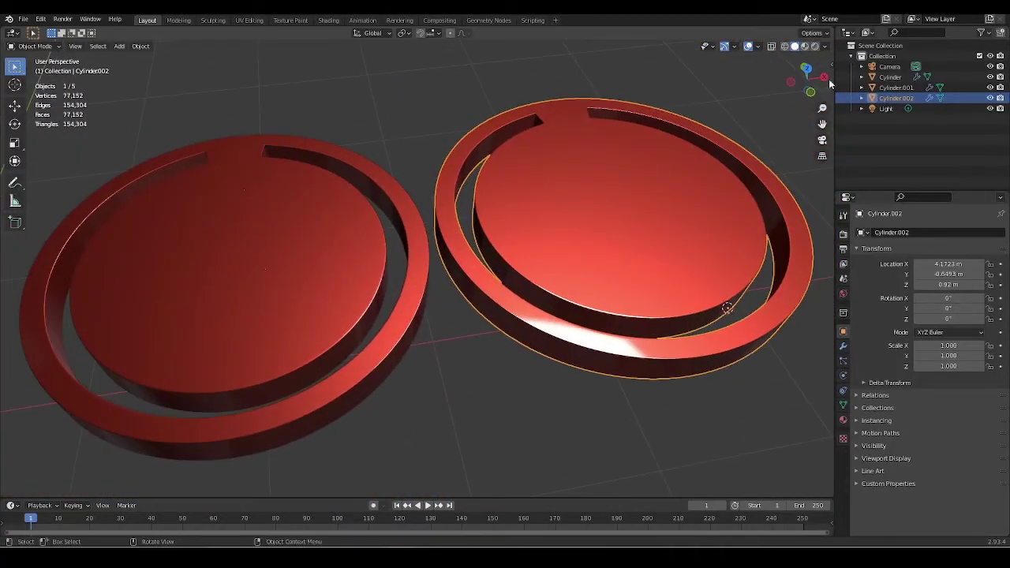
Step: Set the viewport matcap back to beige
{"action": "left_click", "coordinate": [827, 48]}
{"action": "left_click", "coordinate": [816, 122]}
{"action": "left_click", "coordinate": [661, 164]}
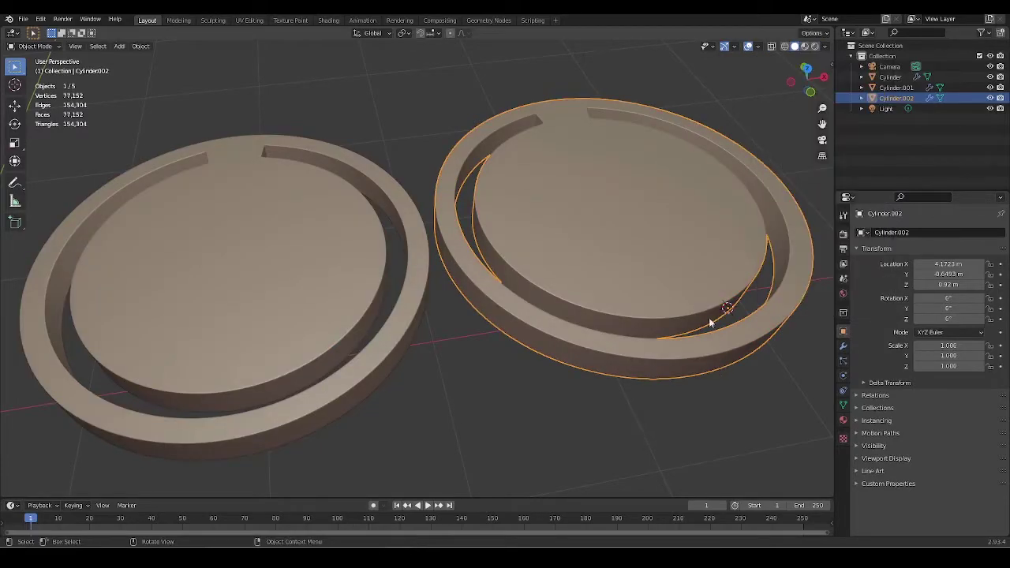
Step: Compare the three finished discs in beige shading from tilted and near-top views
{"action": "middle_click_drag", "start_coordinate": [636, 261], "coordinate": [698, 245]}
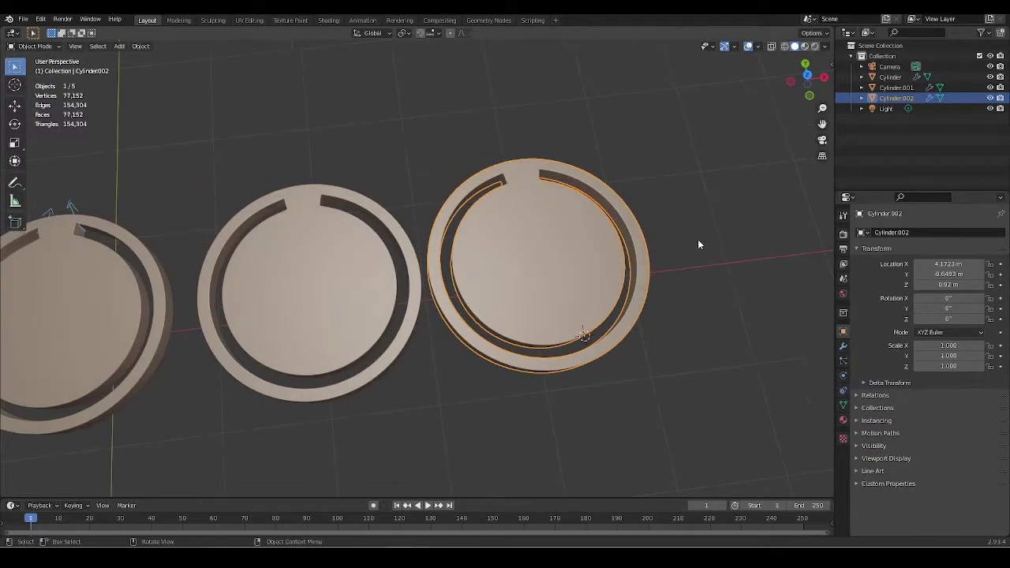
{"action": "mouse_move", "coordinate": [651, 274]}
{"action": "middle_mouse_down"}
{"action": "mouse_move", "coordinate": [655, 310]}
{"action": "mouse_move", "coordinate": [673, 331]}
{"action": "mouse_move", "coordinate": [640, 365]}
{"action": "mouse_move", "coordinate": [666, 306]}
{"action": "middle_mouse_up"}
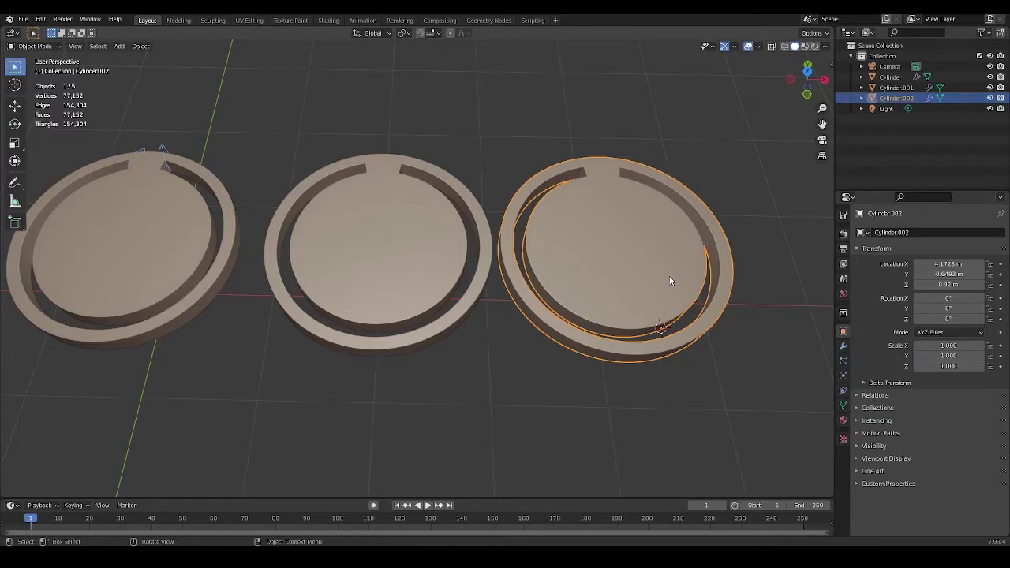
{"action": "scroll", "coordinate": [668, 260], "scroll_direction": "down", "scroll_amount": 3}
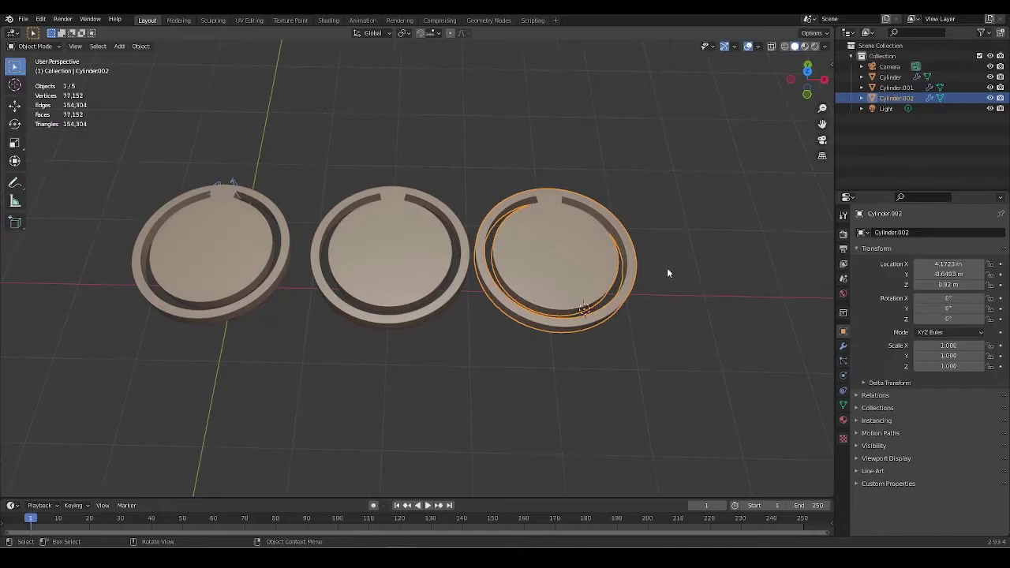
{"action": "scroll", "coordinate": [667, 311], "scroll_direction": "up", "scroll_amount": 4}
{"action": "middle_click_drag", "start_coordinate": [665, 286], "coordinate": [676, 352]}
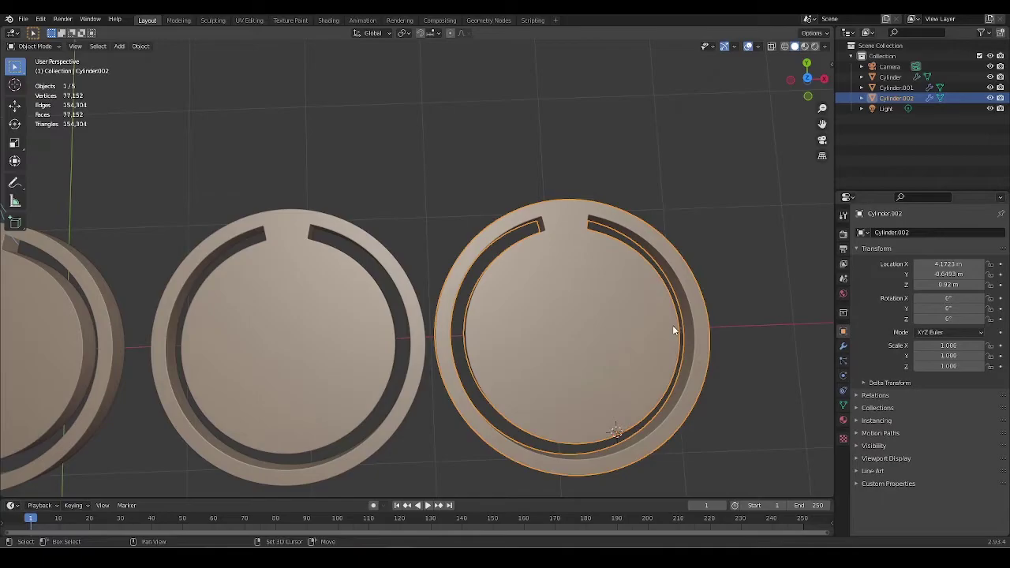
{"action": "middle_click_drag", "start_coordinate": [671, 328], "coordinate": [596, 347], "text": "shift"}
{"action": "scroll", "coordinate": [606, 302], "scroll_direction": "up", "scroll_amount": 4}
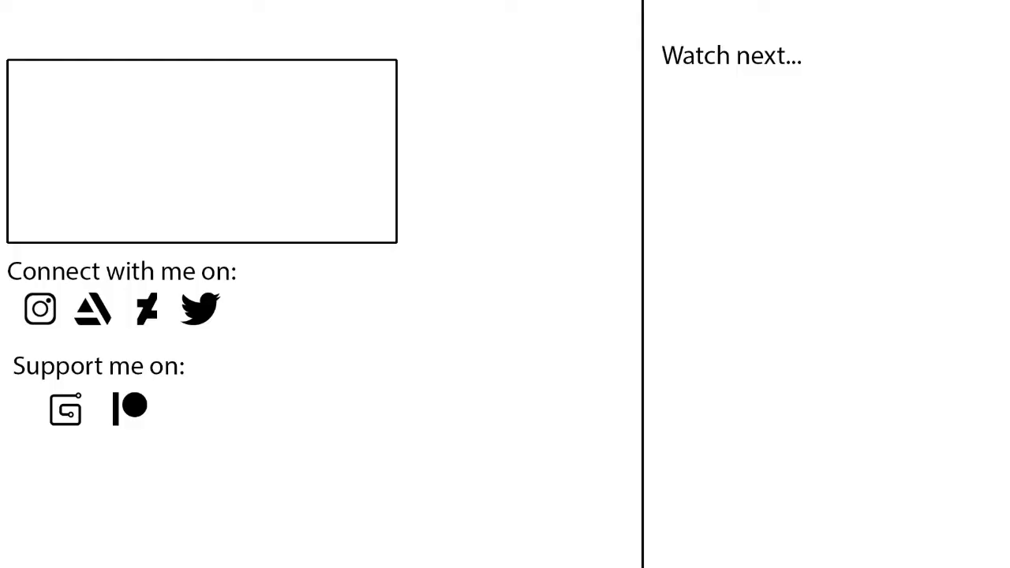